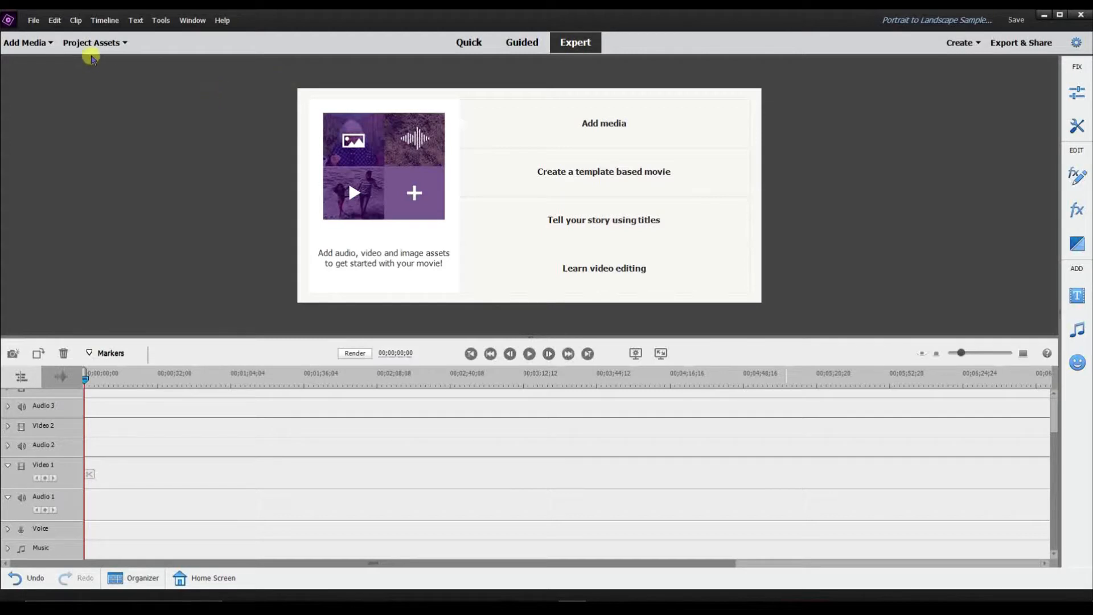
Place the portrait clip from the project assets at the start of the Video 1 track and preview its playback.
{"action": "left_click", "coordinate": [93, 45]}
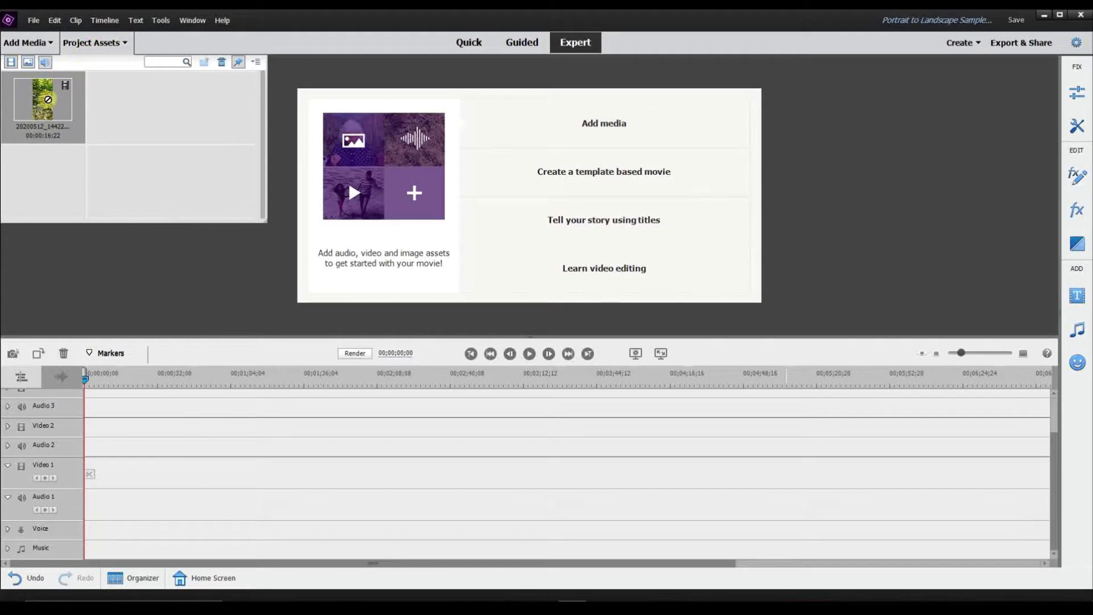
{"action": "left_click_drag", "start_coordinate": [154, 402], "coordinate": [88, 473]}
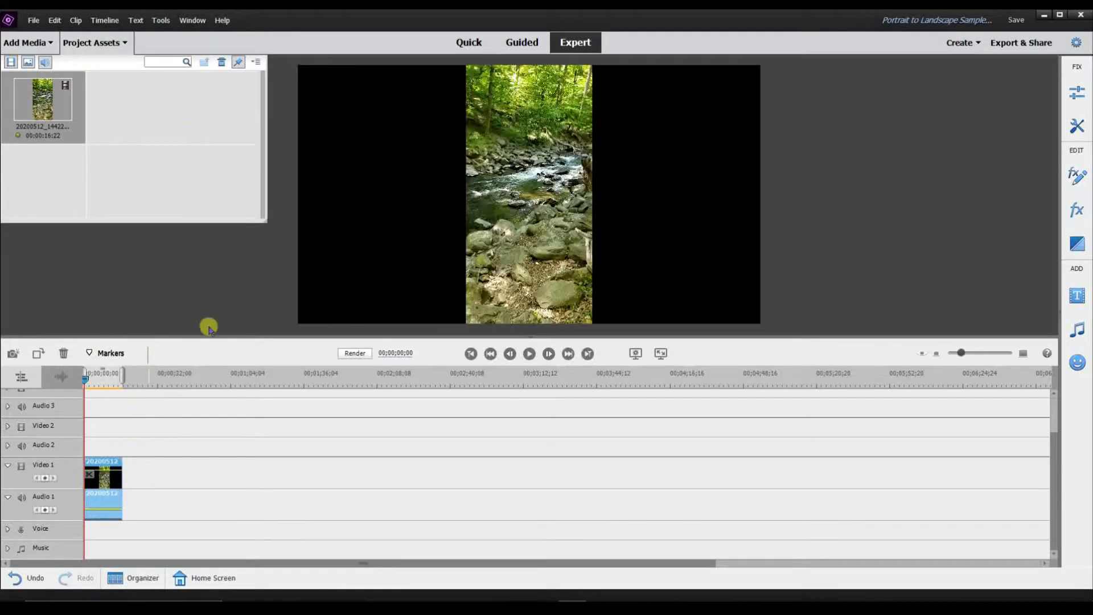
{"action": "left_click", "coordinate": [529, 355]}
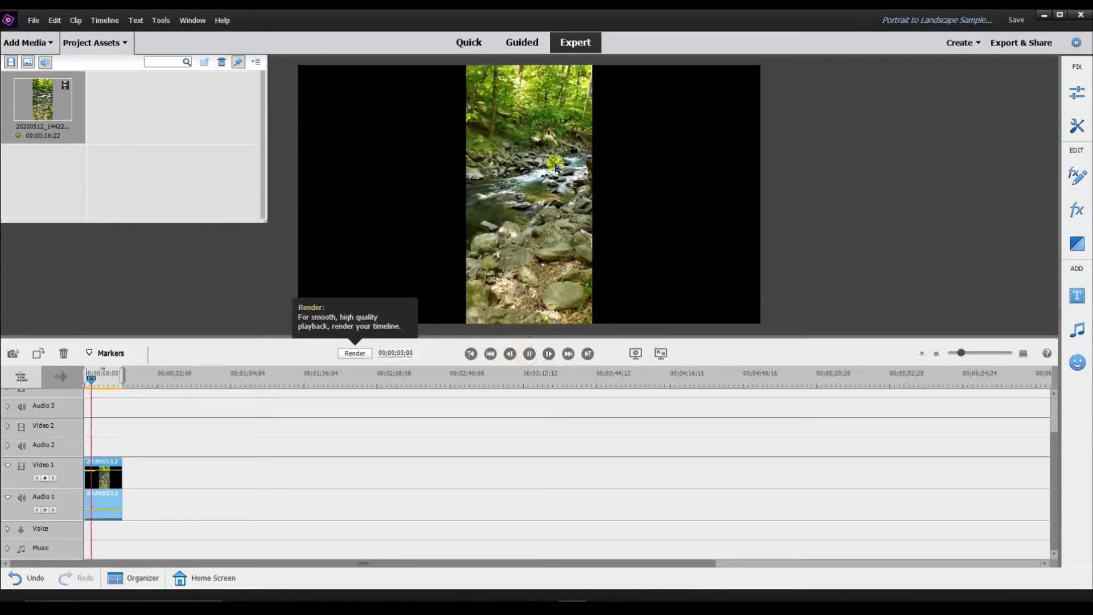
{"action": "left_click", "coordinate": [531, 356]}
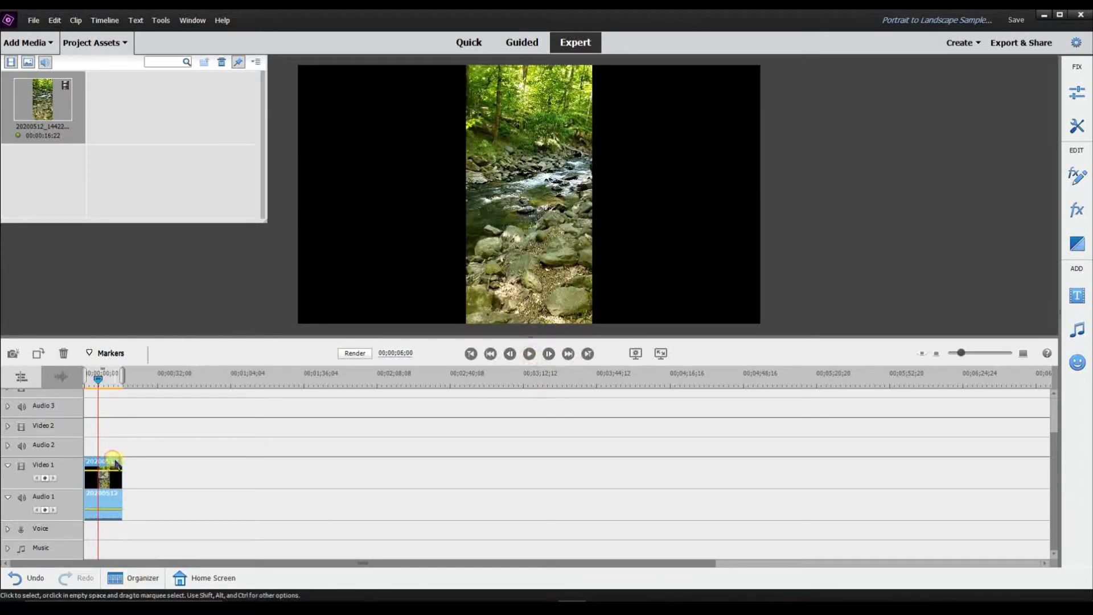
Paste a copy of the clip on Video 1 at 00;00;20;14, after the original, and close the project assets.
{"action": "left_click_drag", "start_coordinate": [99, 381], "coordinate": [132, 382]}
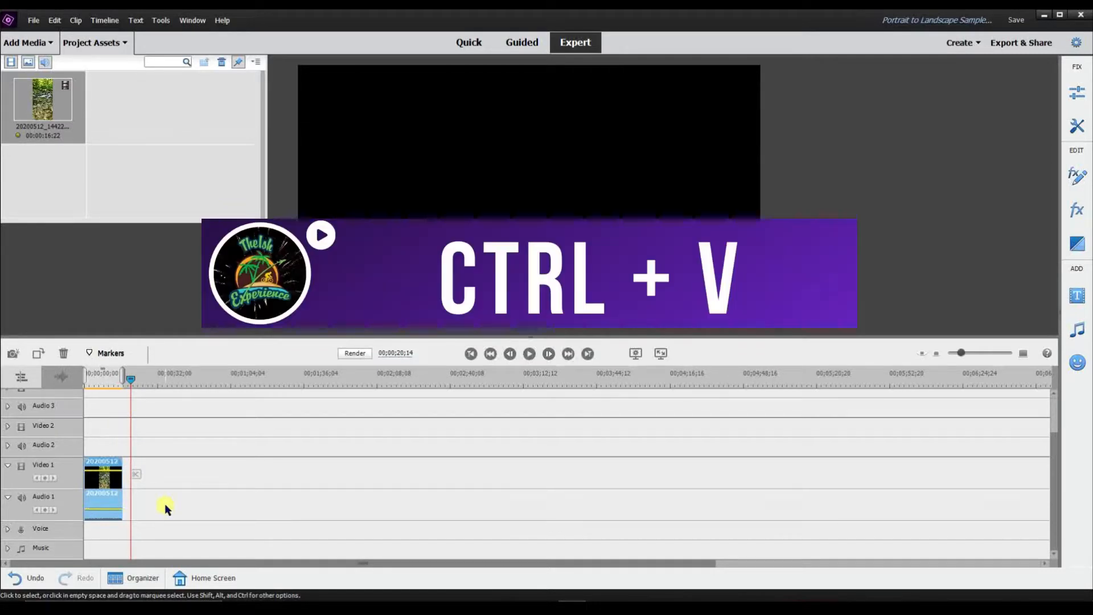
{"action": "key", "text": "ctrl+v"}
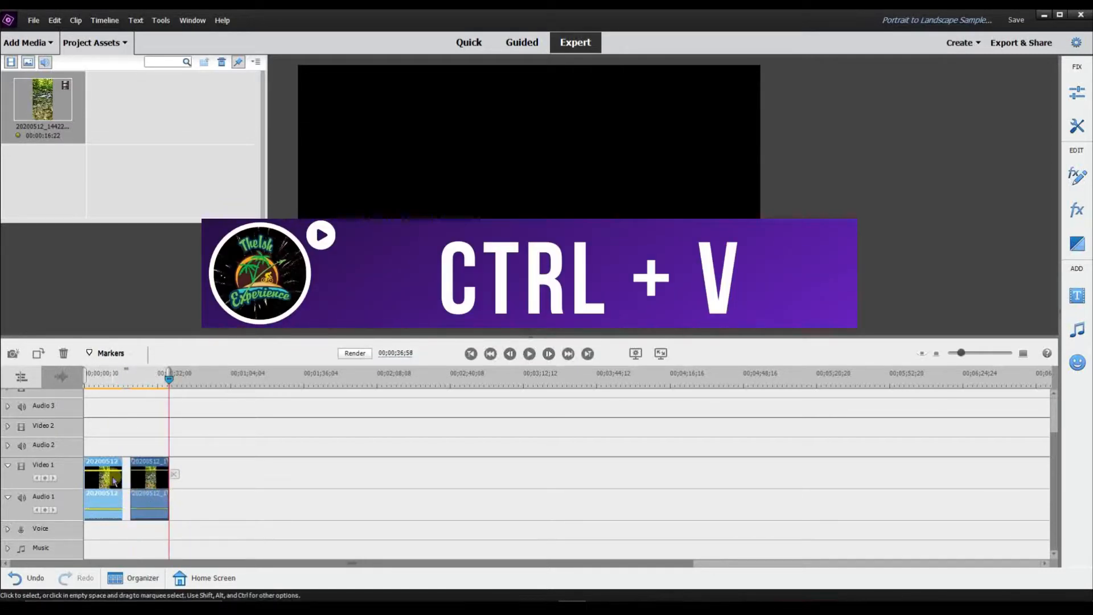
{"action": "left_click", "coordinate": [124, 43]}
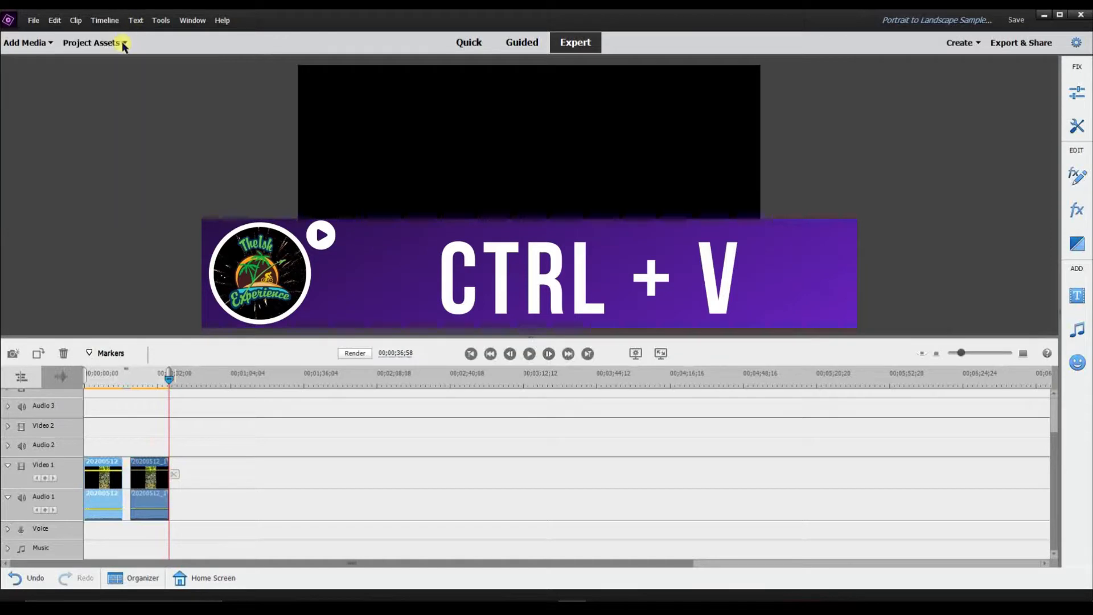
Copy the second clip on Video 1 and paste it at 00;00;41;42, leaving a gap after the second clip.
{"action": "left_click", "coordinate": [155, 464]}
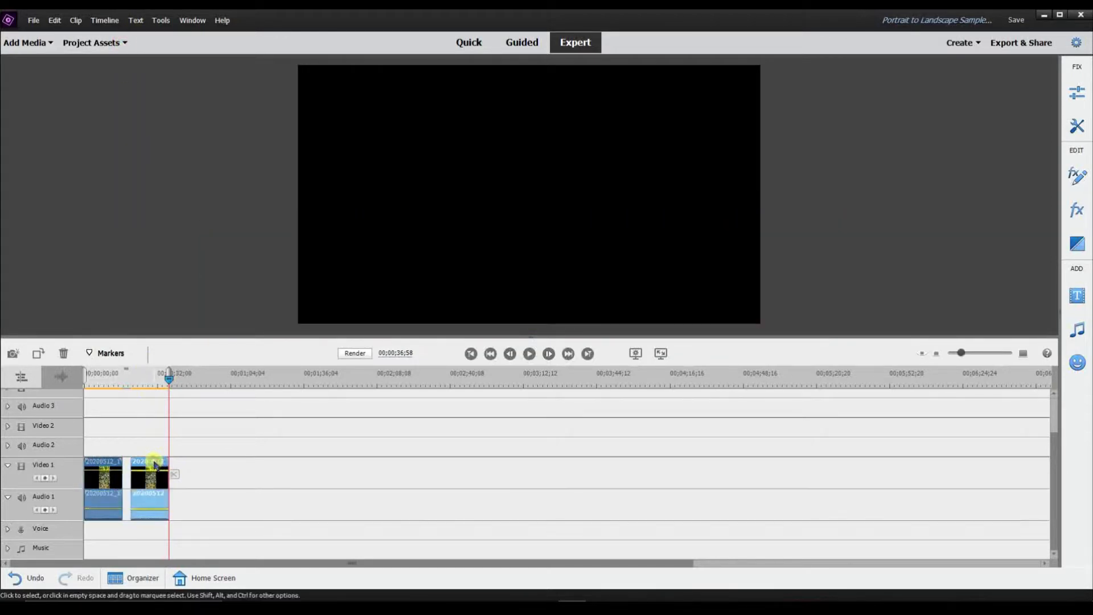
{"action": "left_click", "coordinate": [76, 21]}
{"action": "left_click", "coordinate": [55, 21]}
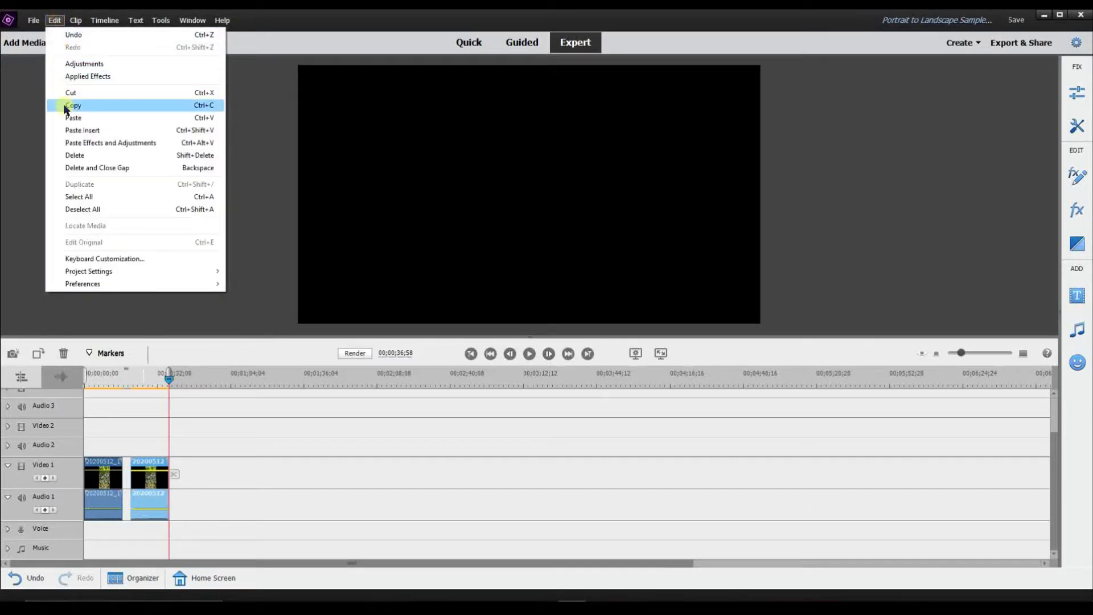
{"action": "left_click", "coordinate": [132, 104]}
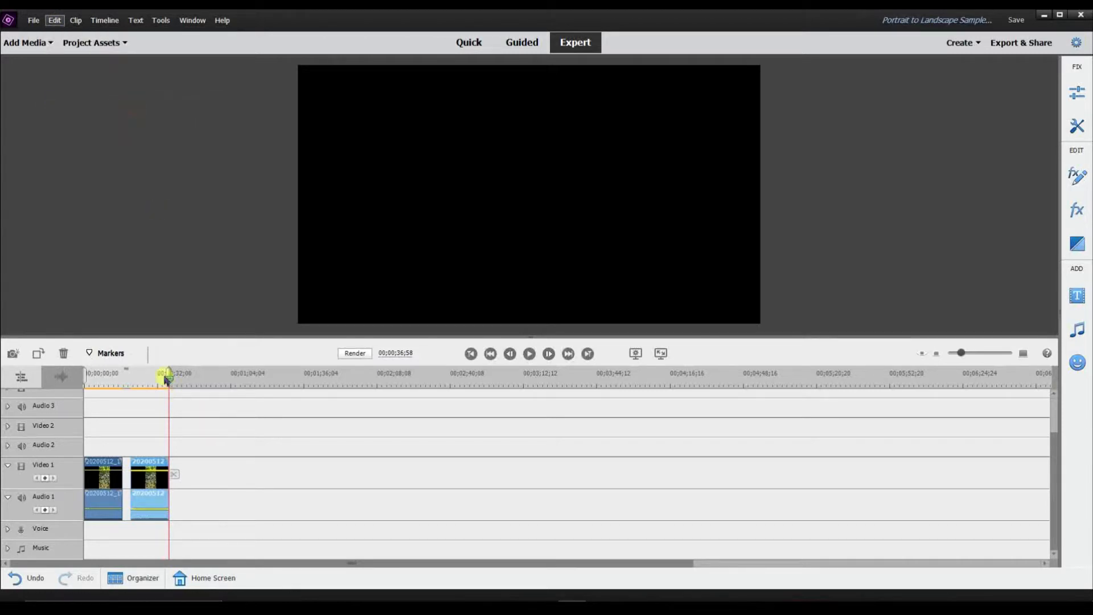
{"action": "left_click_drag", "start_coordinate": [173, 378], "coordinate": [180, 376]}
{"action": "left_click", "coordinate": [55, 20]}
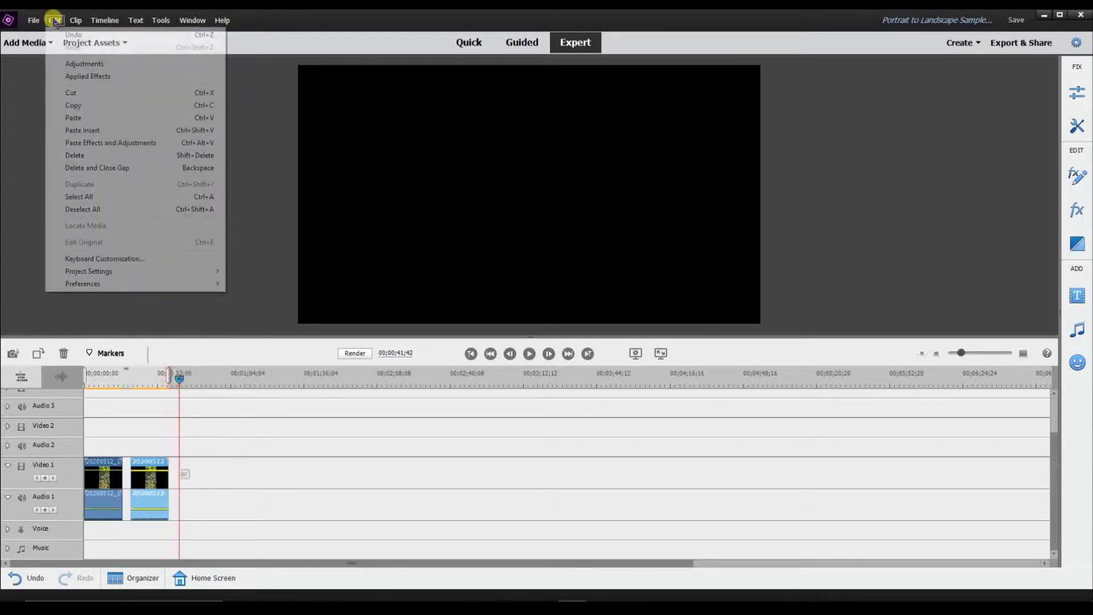
{"action": "left_click", "coordinate": [88, 118]}
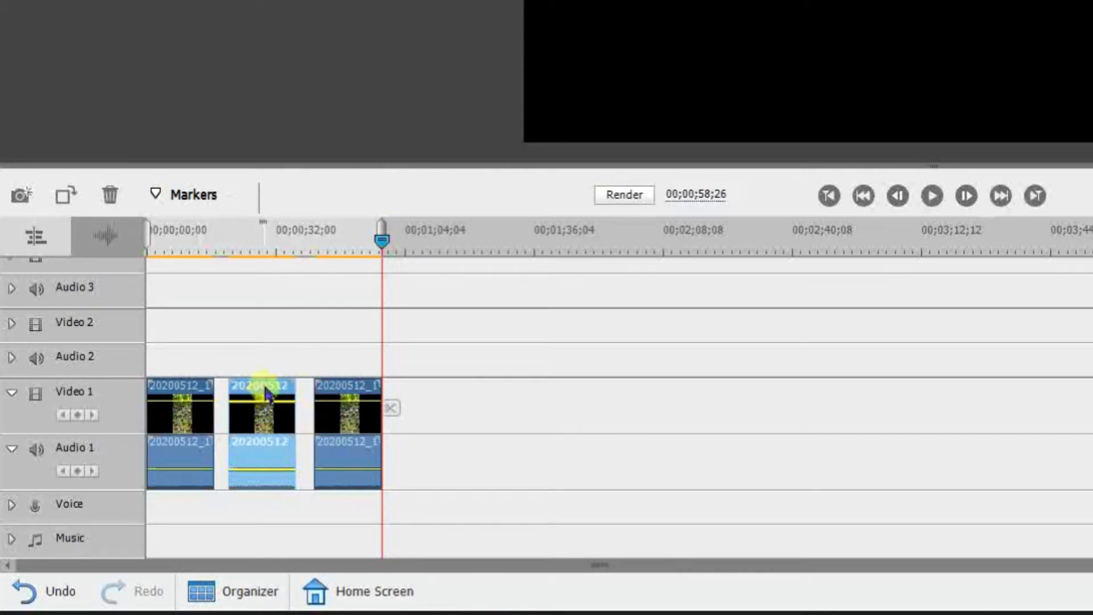
Stack the middle clip on Video 2 directly above the first clip and bring the playhead over the stacked pair.
{"action": "left_click_drag", "start_coordinate": [265, 393], "coordinate": [164, 345]}
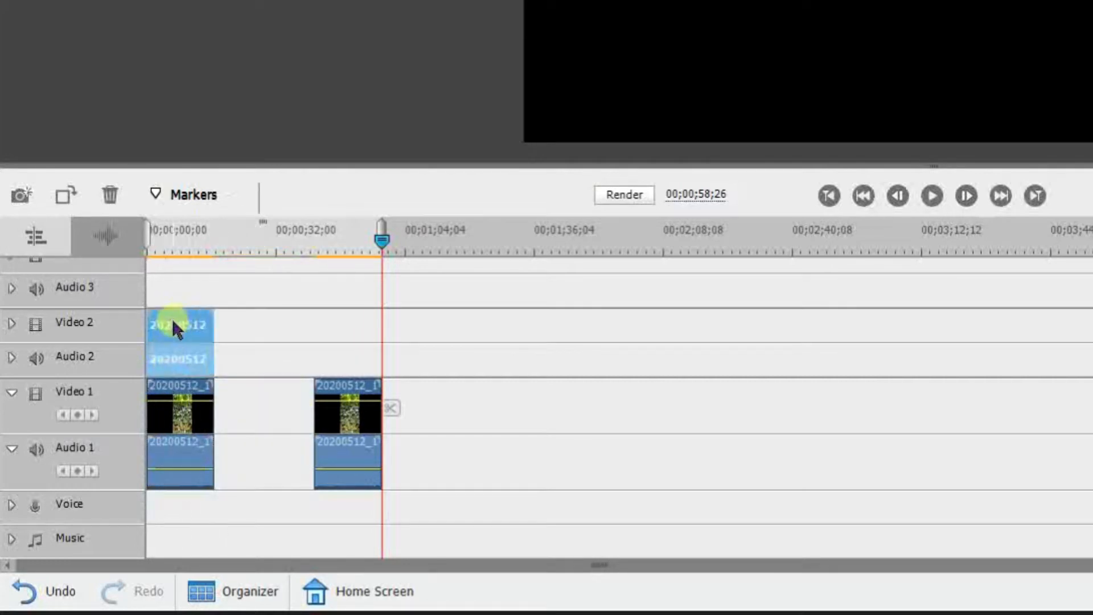
{"action": "left_click_drag", "start_coordinate": [376, 240], "coordinate": [172, 271]}
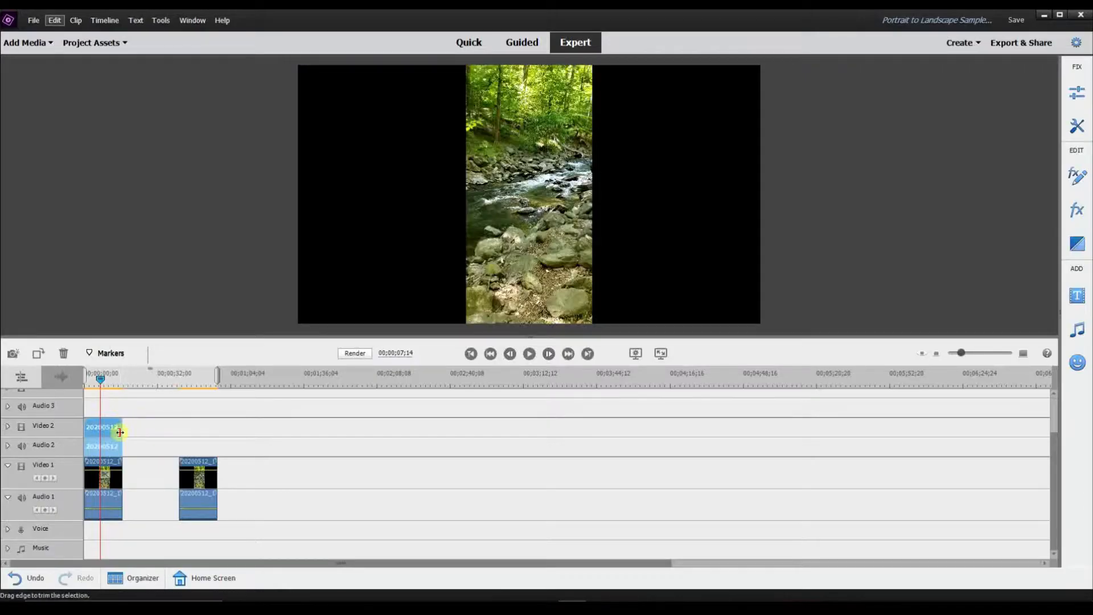
Delete the audio of the Video 2 clip and move the spare Video 1 copy further along the timeline.
{"action": "right_click", "coordinate": [114, 437]}
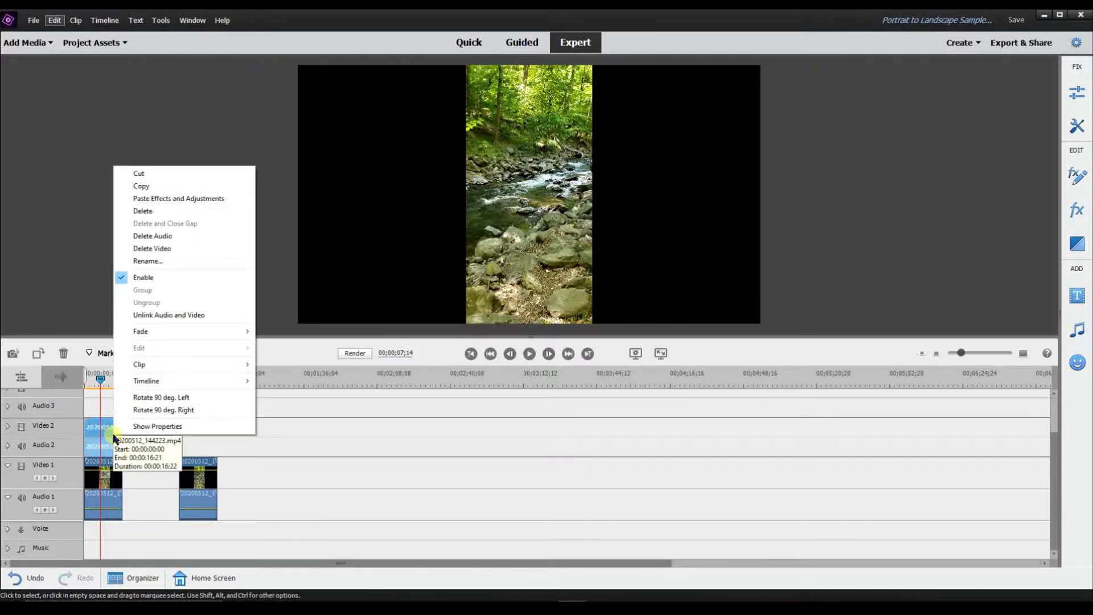
{"action": "left_click", "coordinate": [169, 235]}
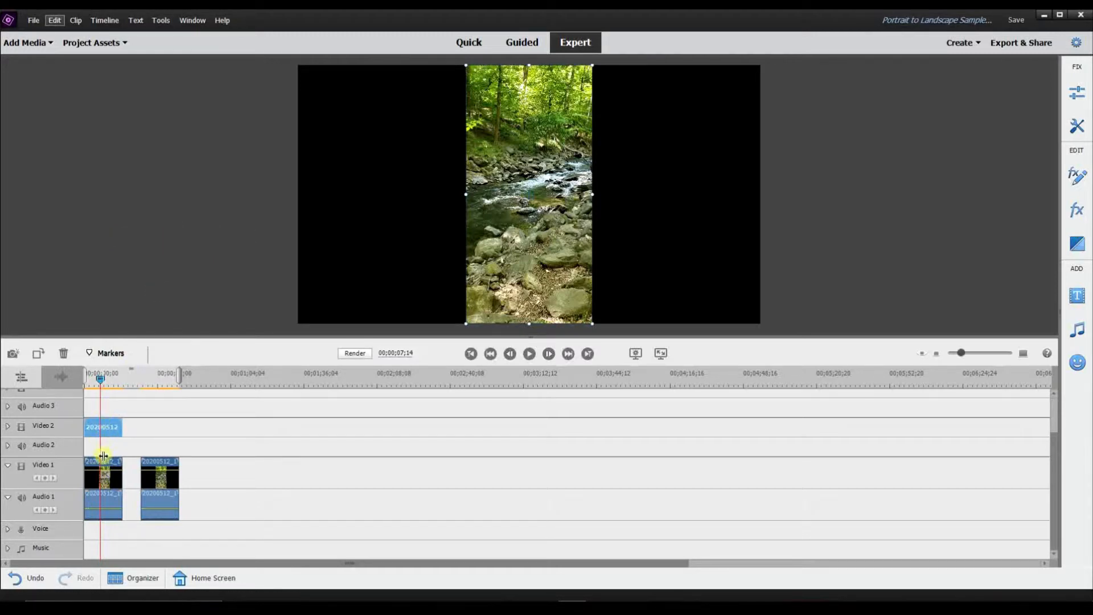
{"action": "left_click_drag", "start_coordinate": [157, 464], "coordinate": [222, 461]}
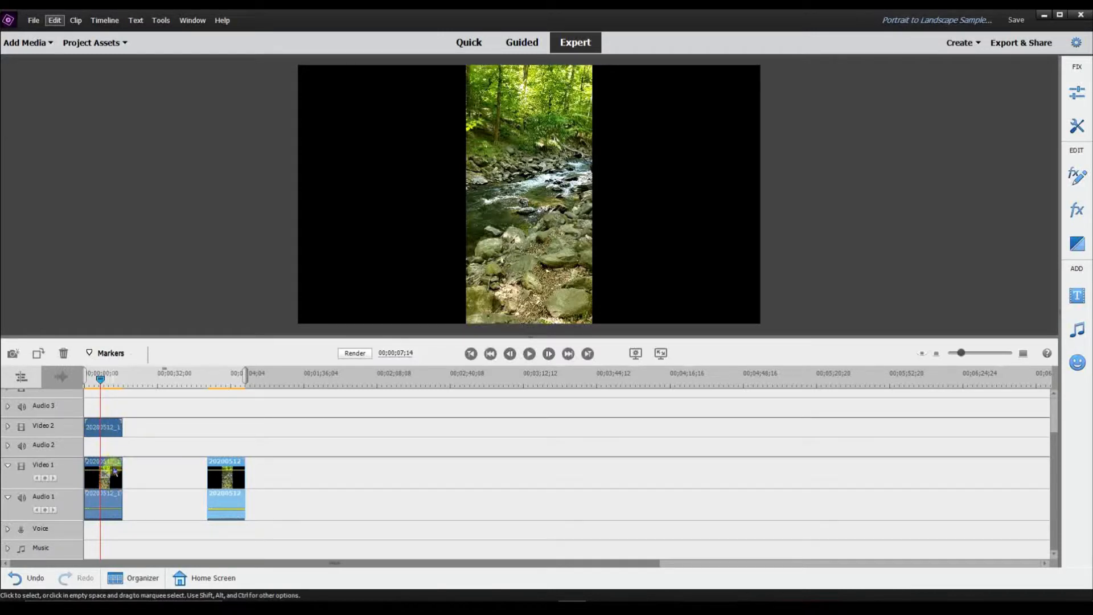
Scale the first Video 1 clip to 369.7 so it fills the frame, and shift it down to position 1920, 1550.
{"action": "left_click", "coordinate": [112, 427]}
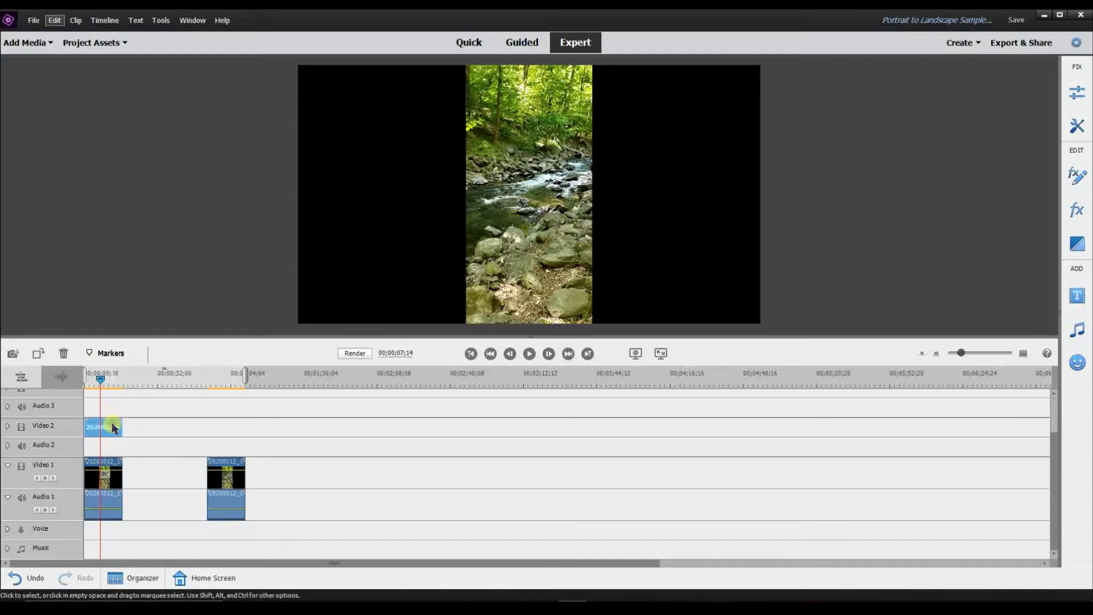
{"action": "left_click", "coordinate": [117, 485]}
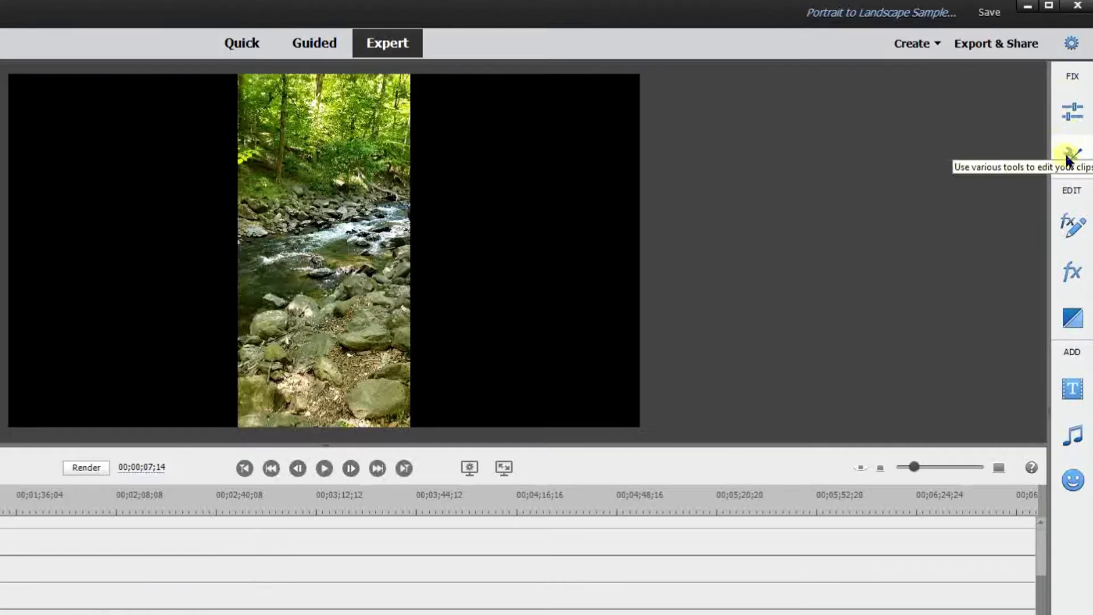
{"action": "left_click", "coordinate": [1069, 227]}
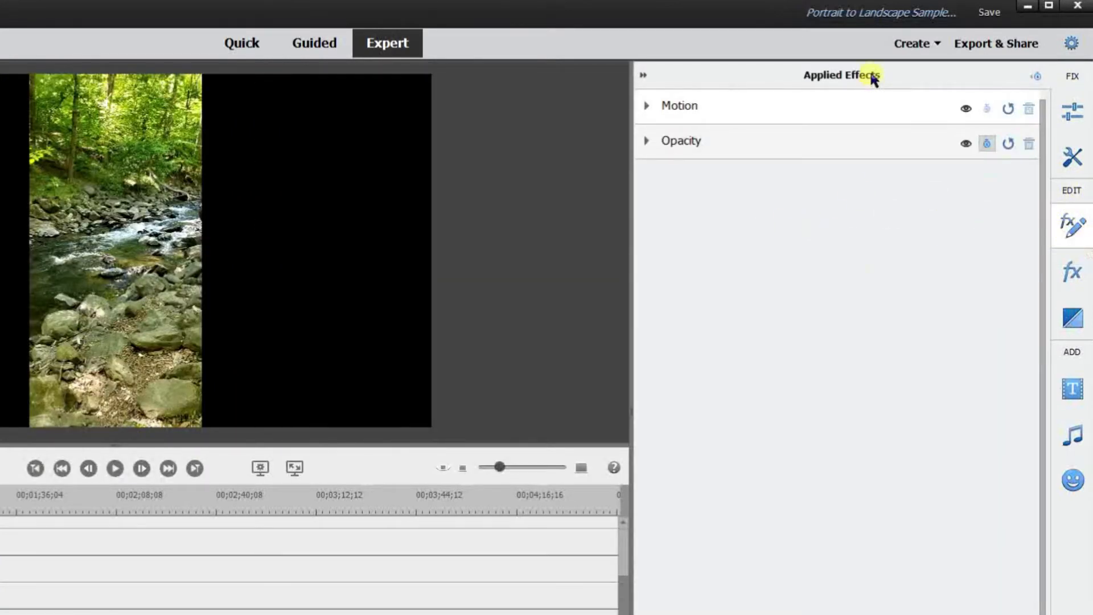
{"action": "left_click", "coordinate": [647, 106]}
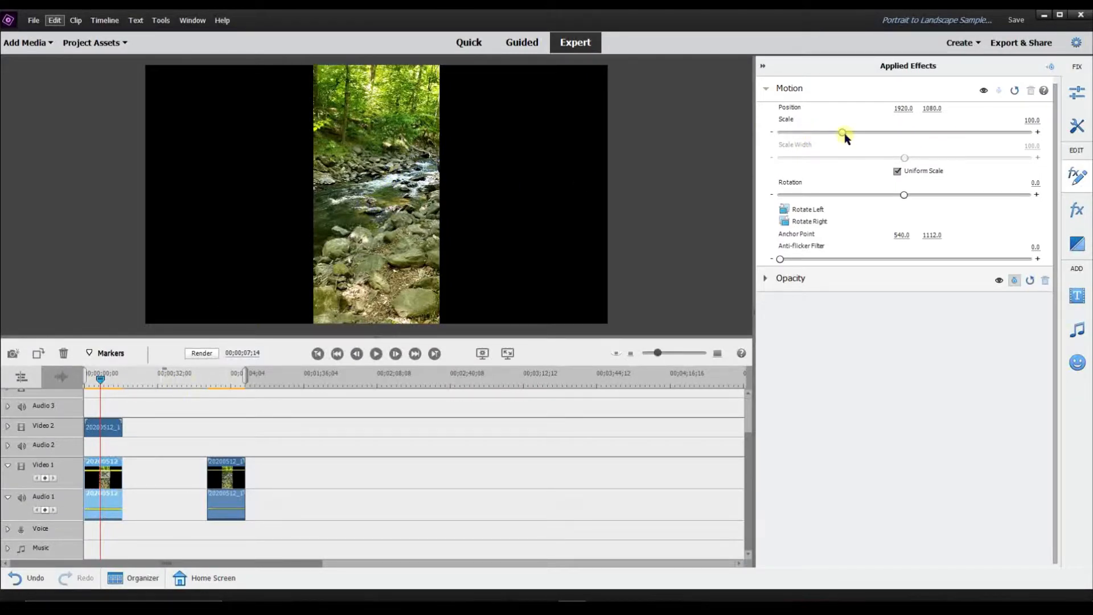
{"action": "left_click_drag", "start_coordinate": [845, 137], "coordinate": [907, 131]}
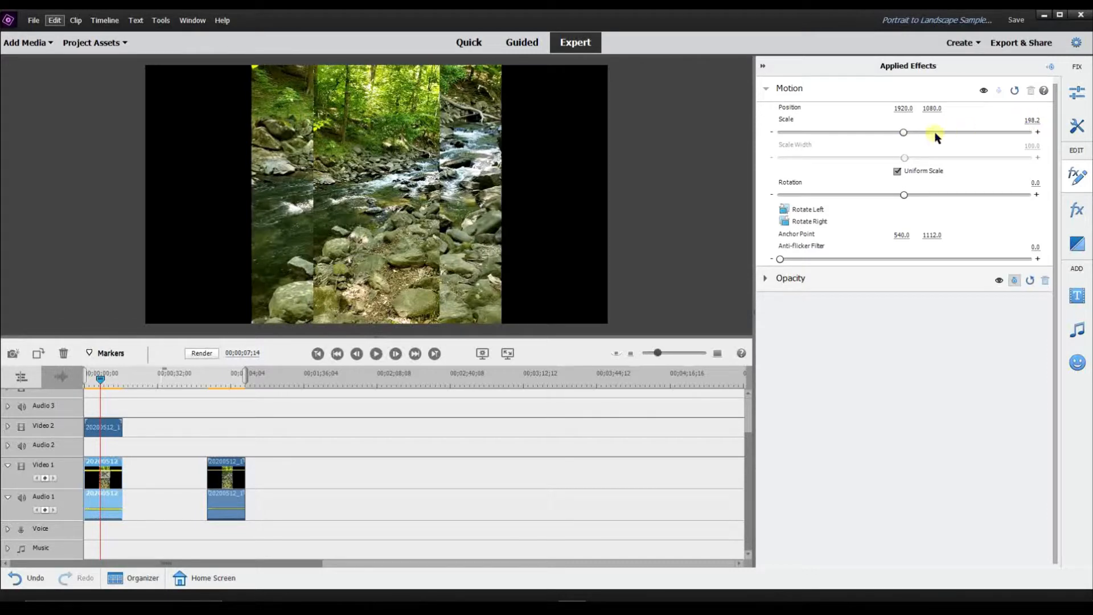
{"action": "left_click_drag", "start_coordinate": [901, 133], "coordinate": [1009, 132]}
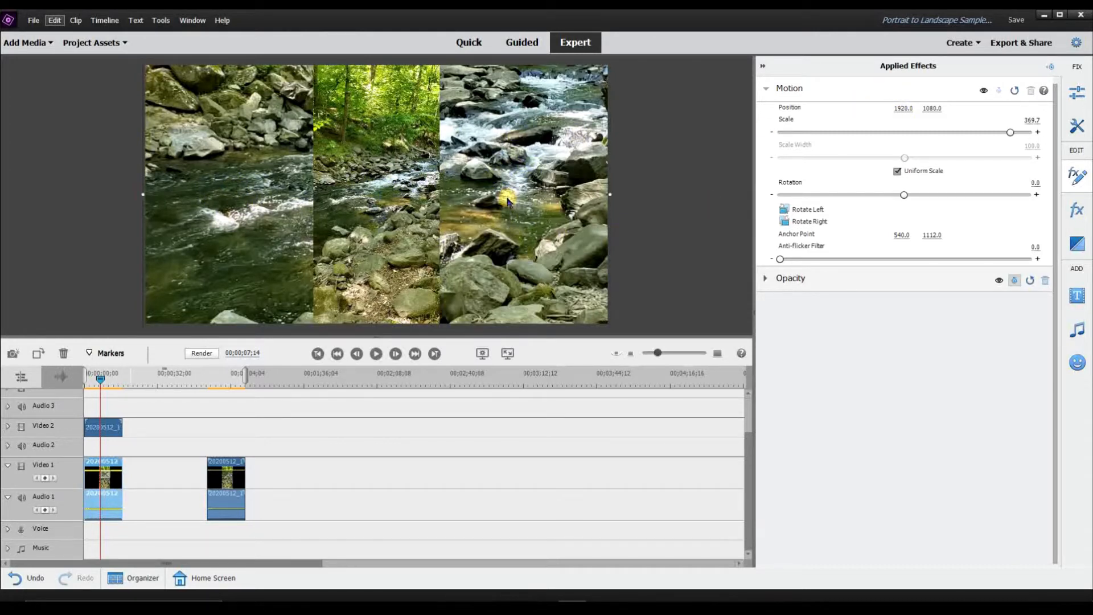
{"action": "left_click_drag", "start_coordinate": [500, 208], "coordinate": [499, 256]}
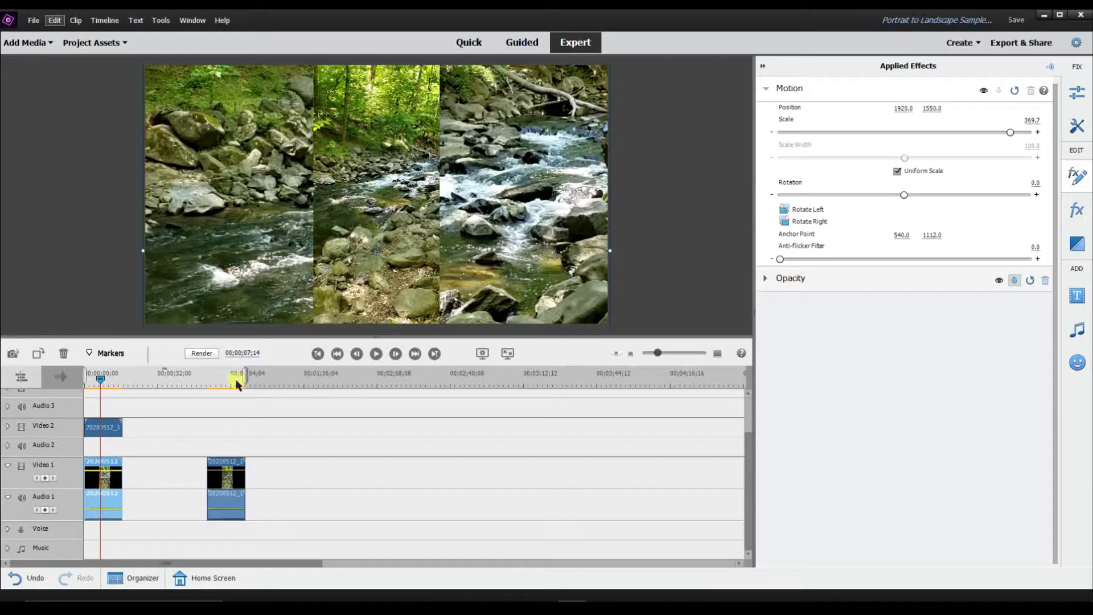
Play the stacked clips from the start of the timeline and render the timeline for smooth playback.
{"action": "left_click_drag", "start_coordinate": [104, 381], "coordinate": [71, 385]}
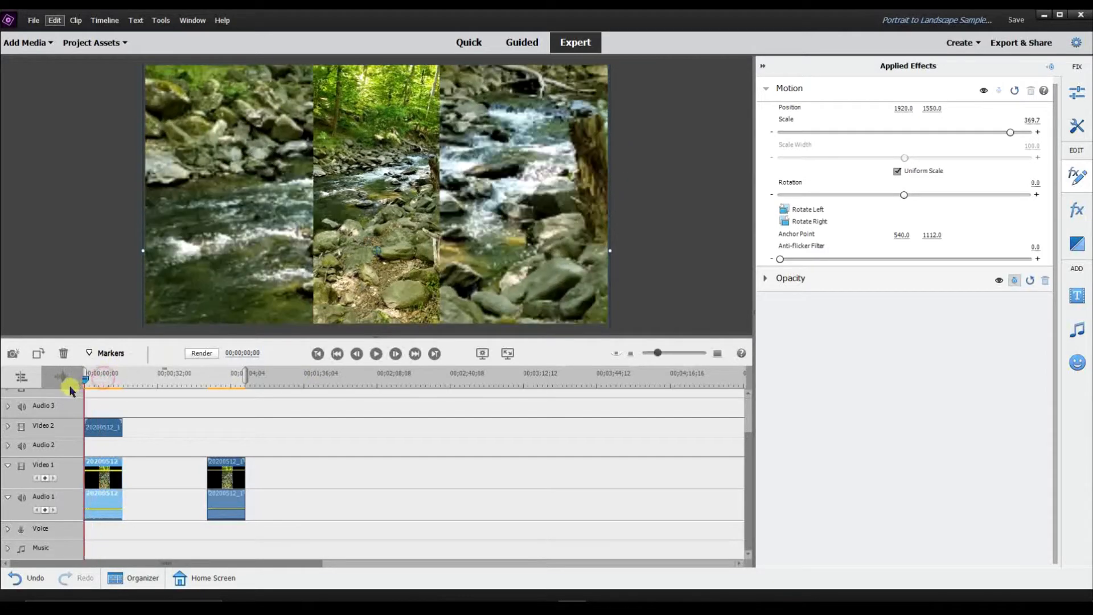
{"action": "left_click", "coordinate": [376, 354]}
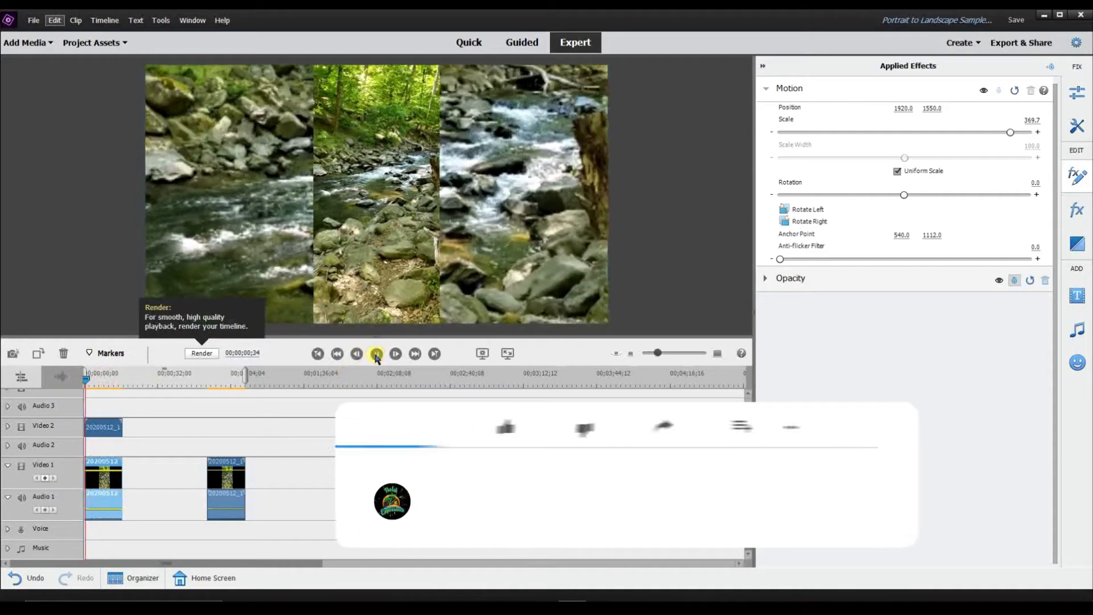
{"action": "left_click", "coordinate": [203, 353]}
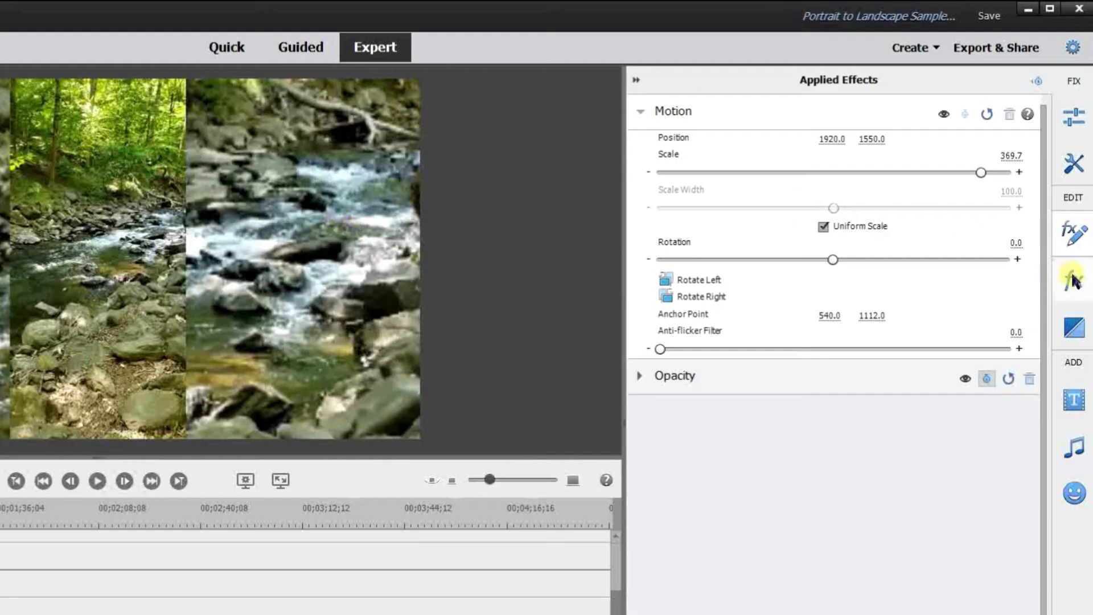
Search the video effects for "BL" and apply Gaussian Blur to the enlarged background clip on Video 1.
{"action": "left_click", "coordinate": [1073, 279]}
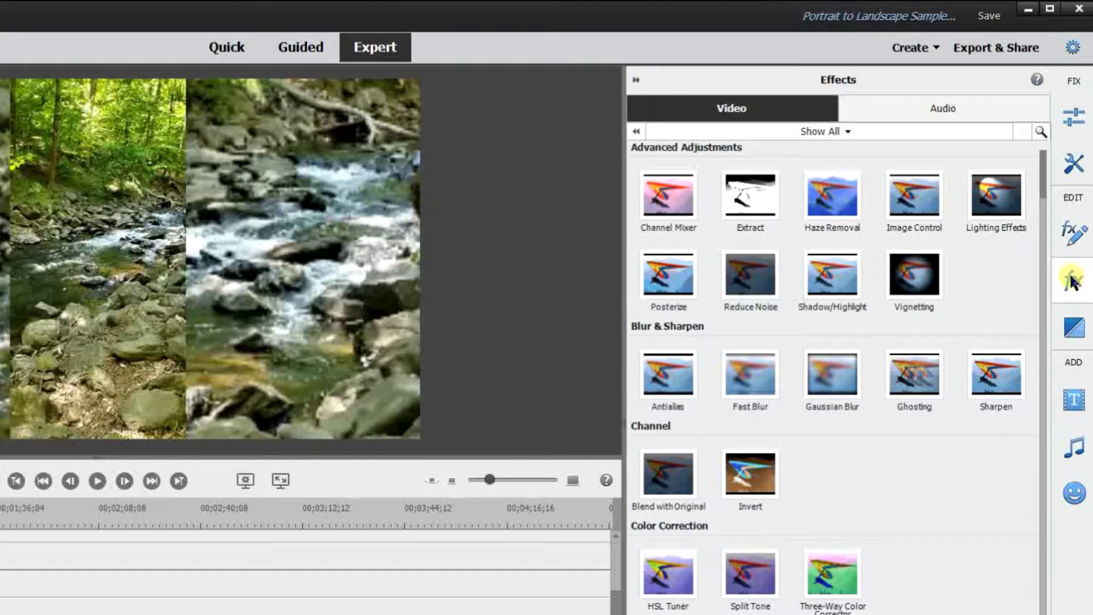
{"action": "left_click", "coordinate": [1039, 130]}
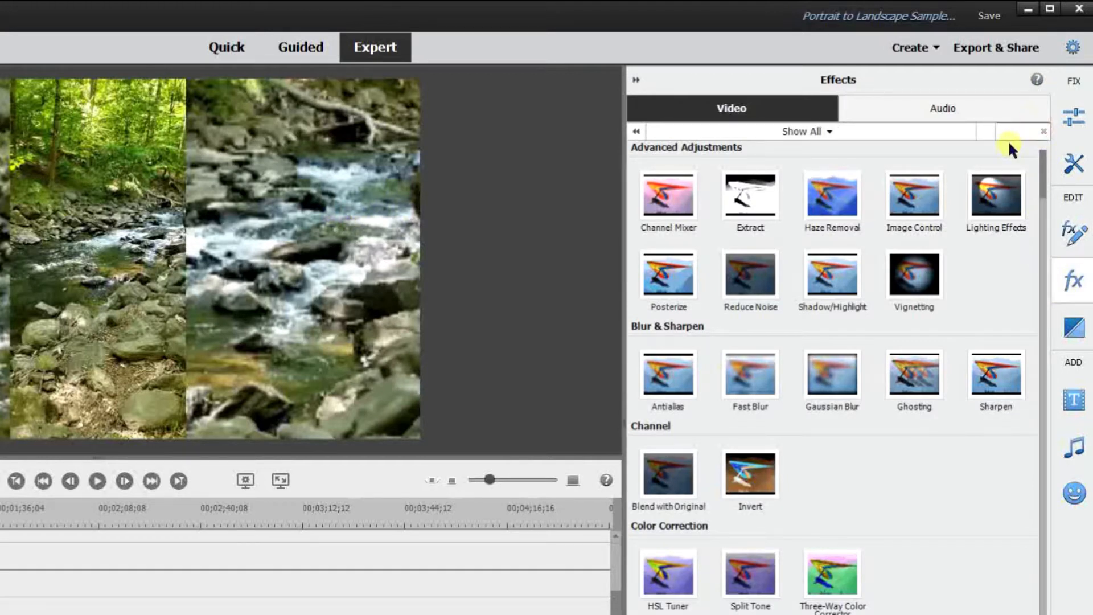
{"action": "type", "text": "BL"}
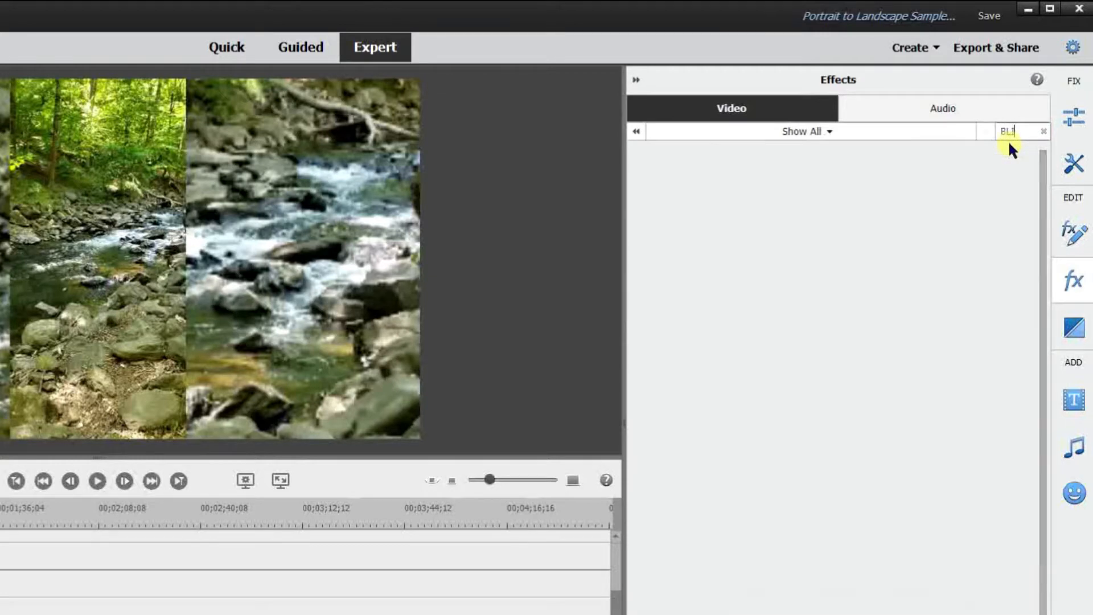
{"action": "left_click", "coordinate": [766, 212]}
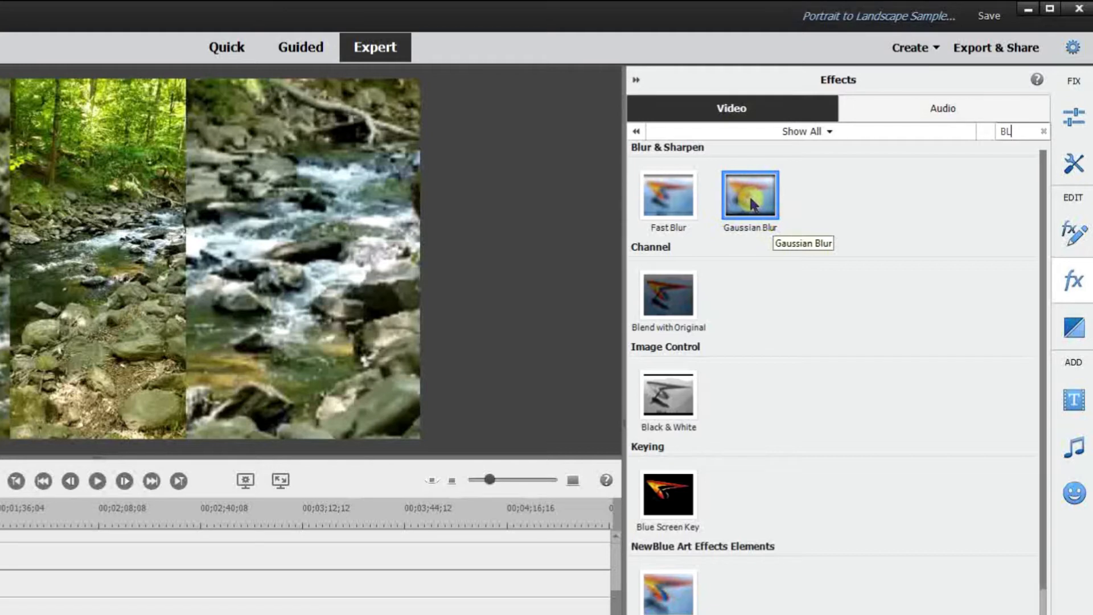
{"action": "left_click_drag", "start_coordinate": [752, 197], "coordinate": [682, 228]}
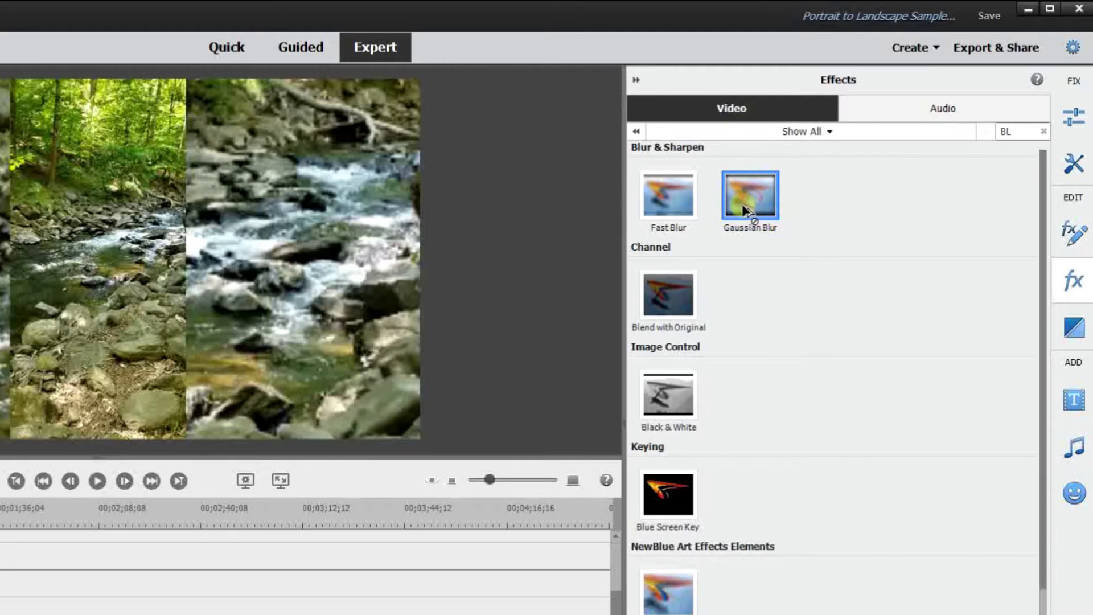
{"action": "left_click_drag", "start_coordinate": [436, 230], "coordinate": [110, 475]}
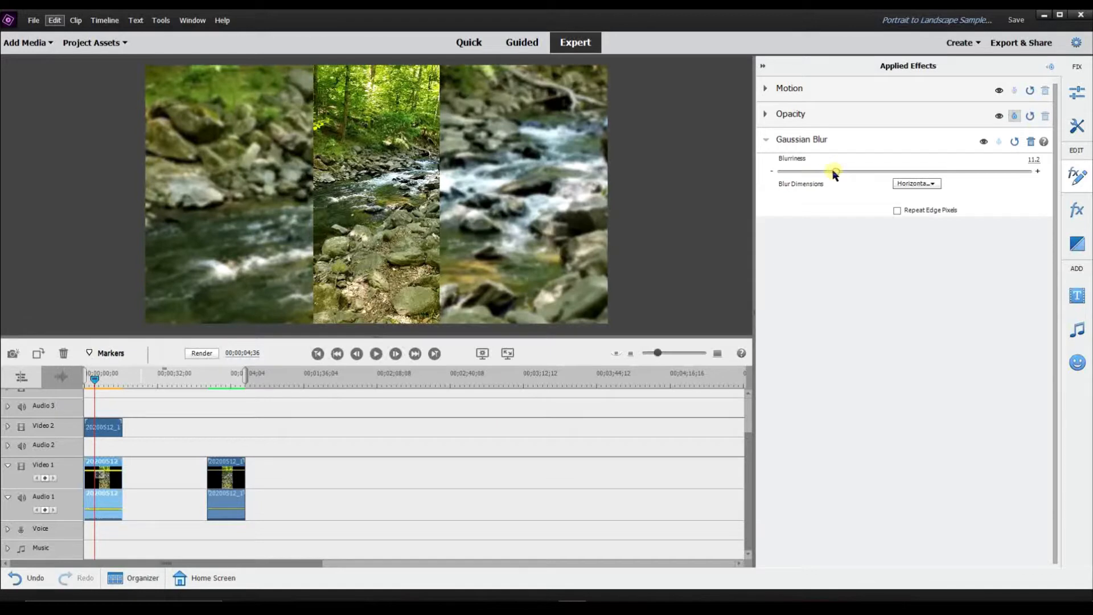
Set the background clip's Gaussian Blur blurriness to 25.3 and return the playhead to the start of the timeline.
{"action": "left_click_drag", "start_coordinate": [849, 172], "coordinate": [864, 174]}
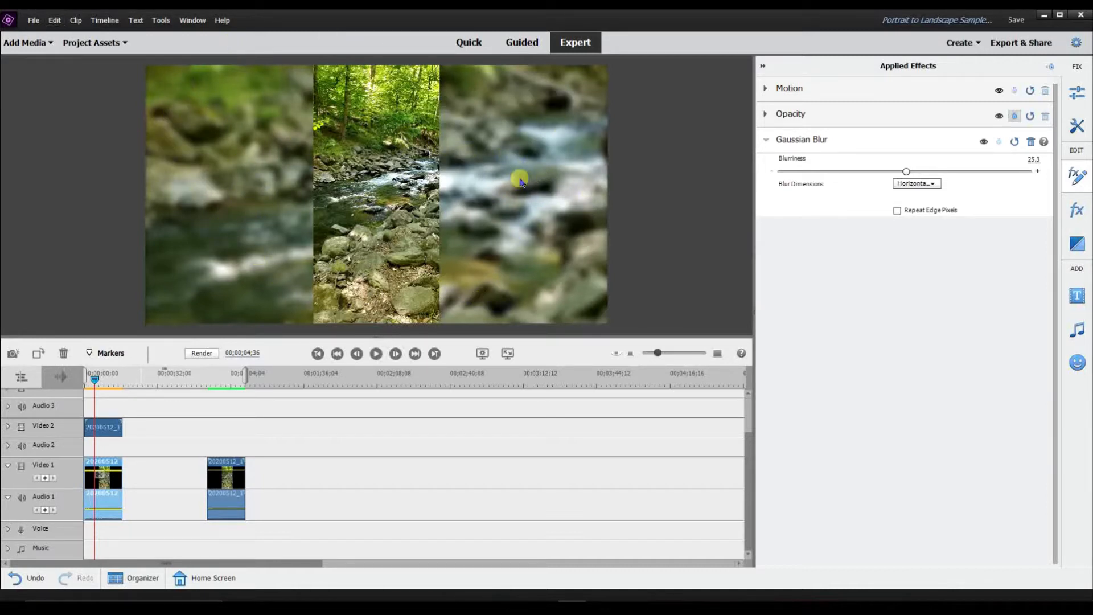
{"action": "left_click_drag", "start_coordinate": [95, 378], "coordinate": [85, 379]}
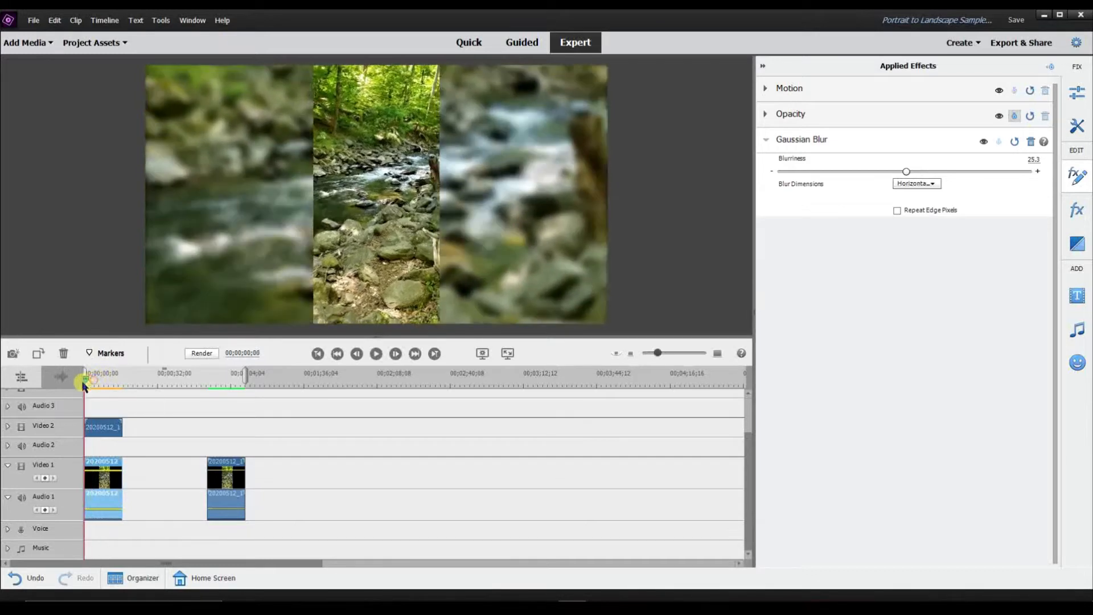
Play back the blurred composite from the start and place the playhead in the empty space after the stacked clips, at 00;00;20;14.
{"action": "left_click", "coordinate": [376, 354]}
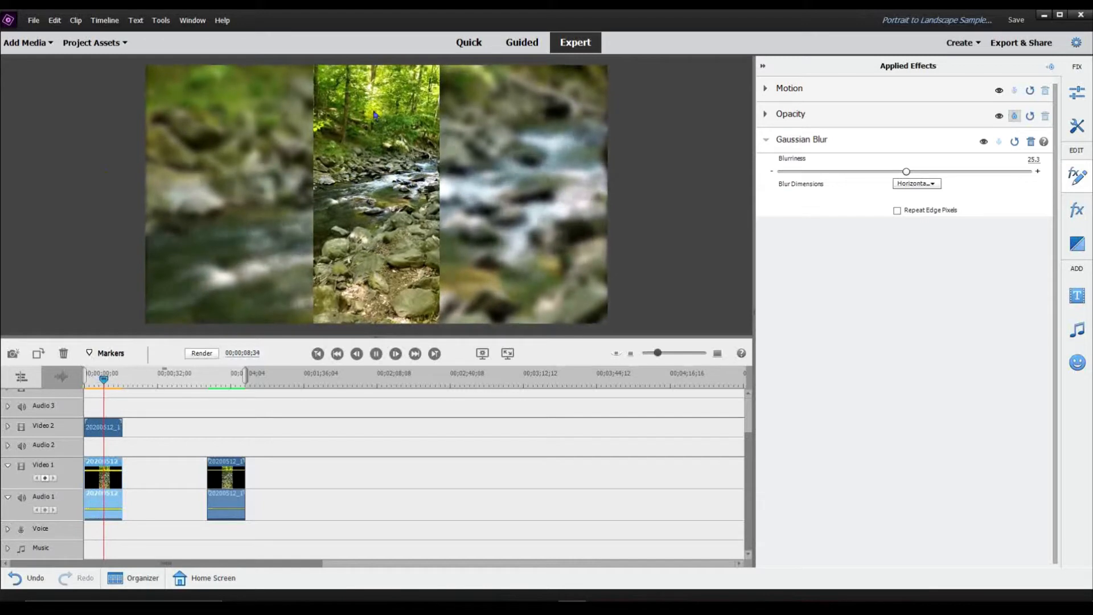
{"action": "left_click", "coordinate": [377, 354]}
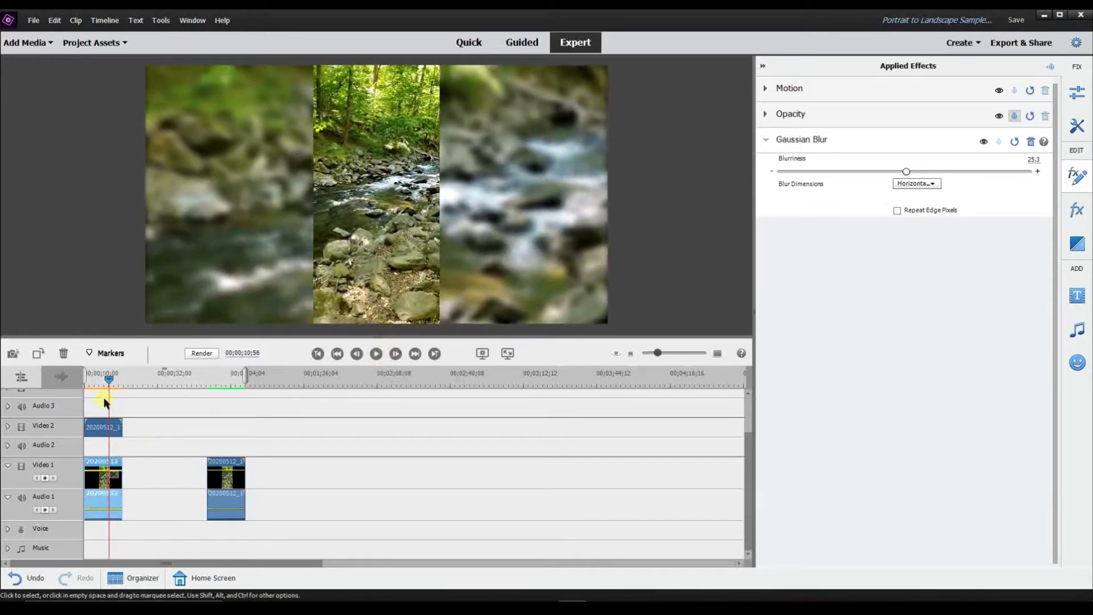
{"action": "left_click_drag", "start_coordinate": [108, 379], "coordinate": [130, 380]}
Copy the stacked Video 2 and Video 1 clips together and paste them at the playhead, after the originals.
{"action": "left_click", "coordinate": [112, 429]}
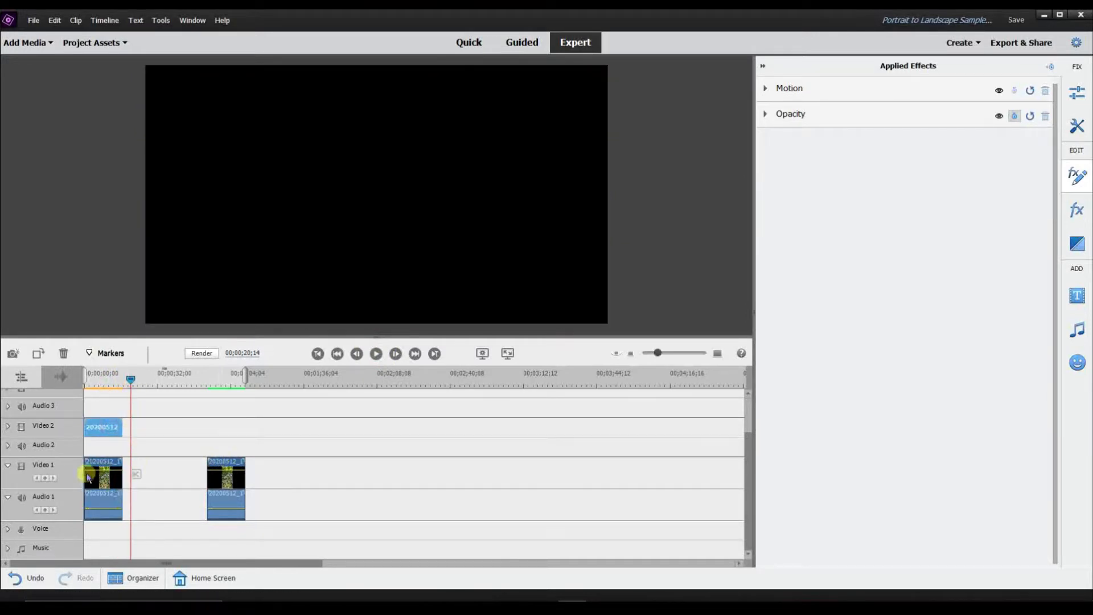
{"action": "left_click", "coordinate": [105, 479]}
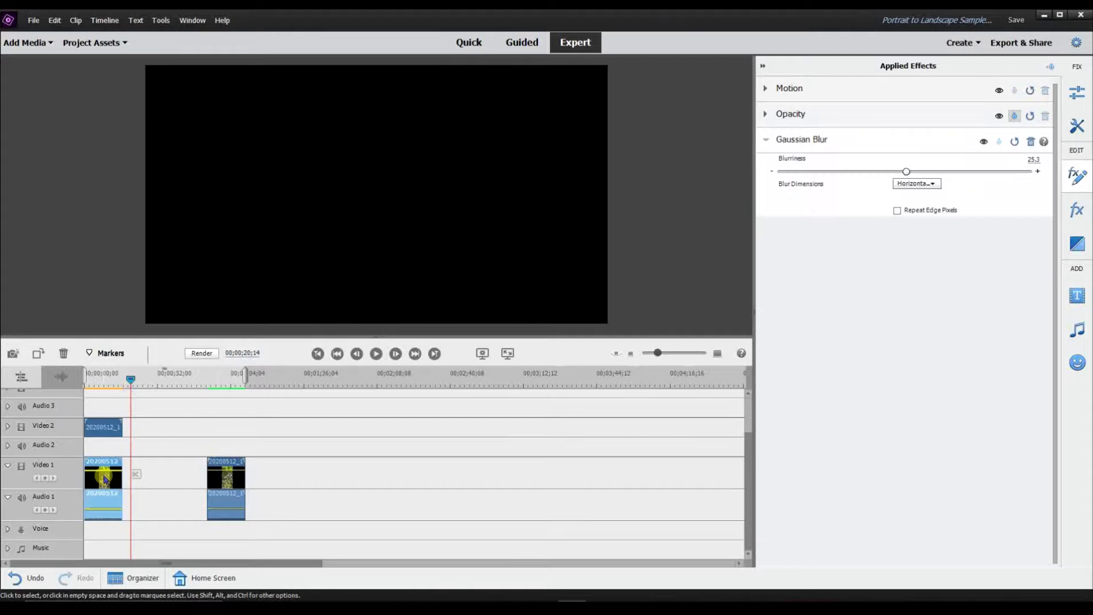
{"action": "left_click", "coordinate": [108, 433]}
{"action": "left_click", "coordinate": [110, 463], "text": "shift"}
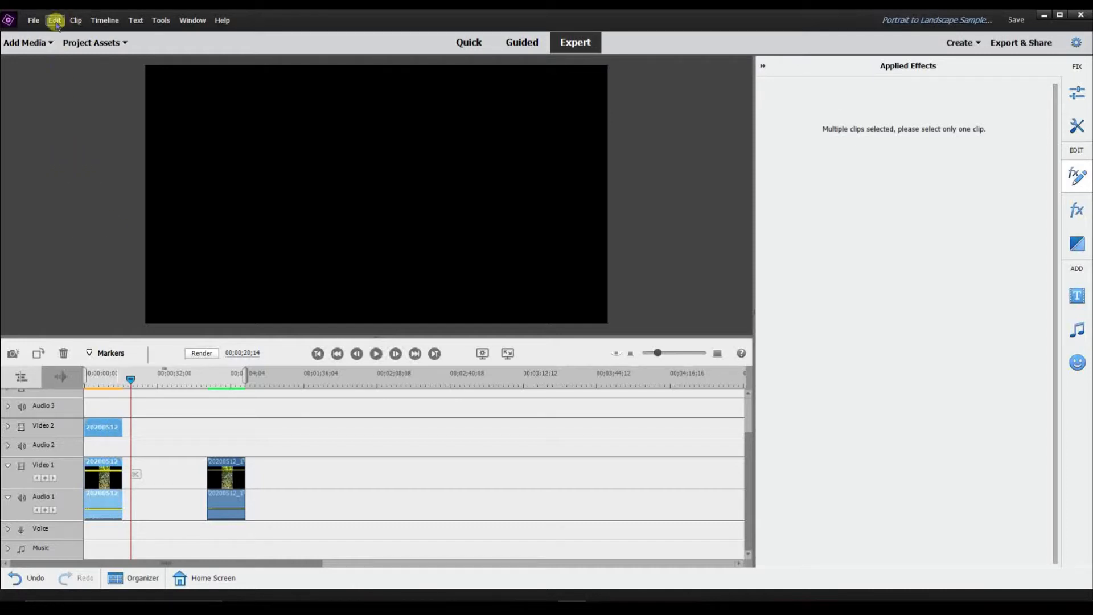
{"action": "left_click", "coordinate": [74, 20]}
{"action": "mouse_move", "coordinate": [57, 21]}
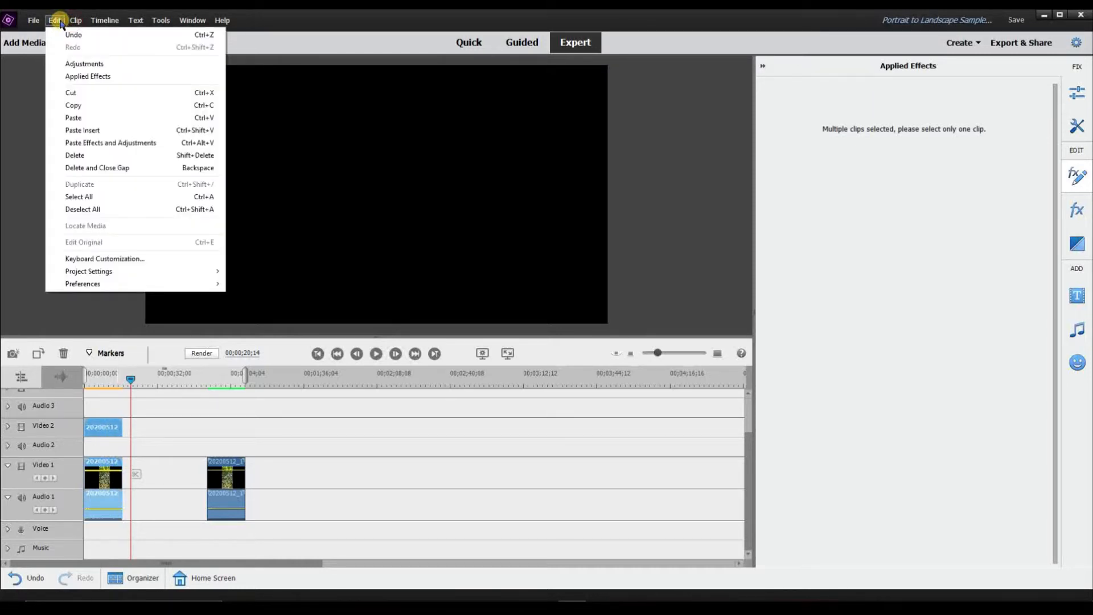
{"action": "left_click", "coordinate": [88, 105]}
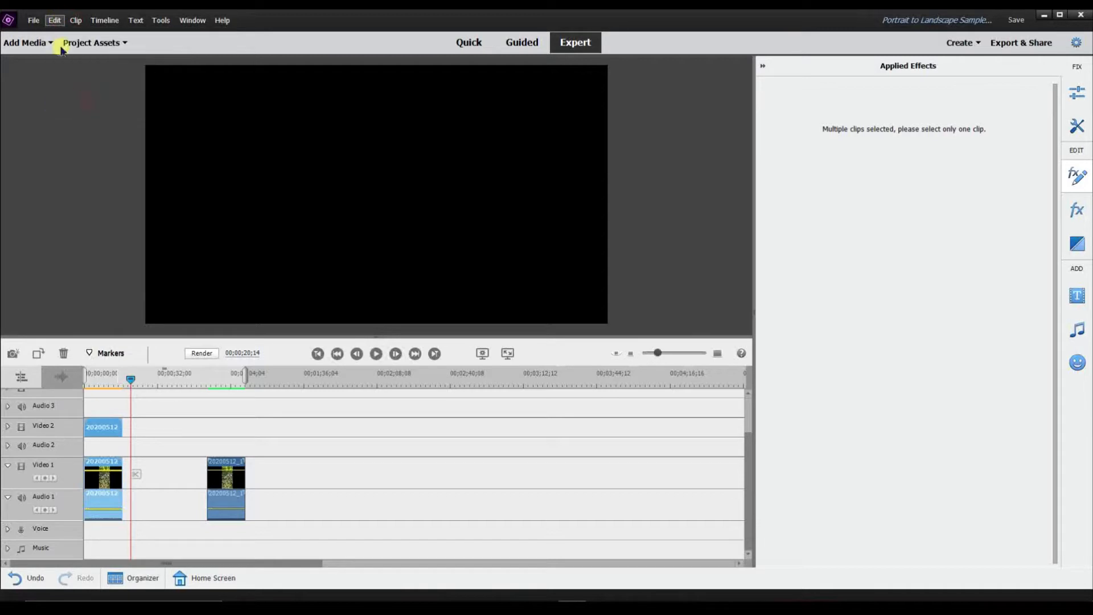
{"action": "left_click", "coordinate": [55, 21]}
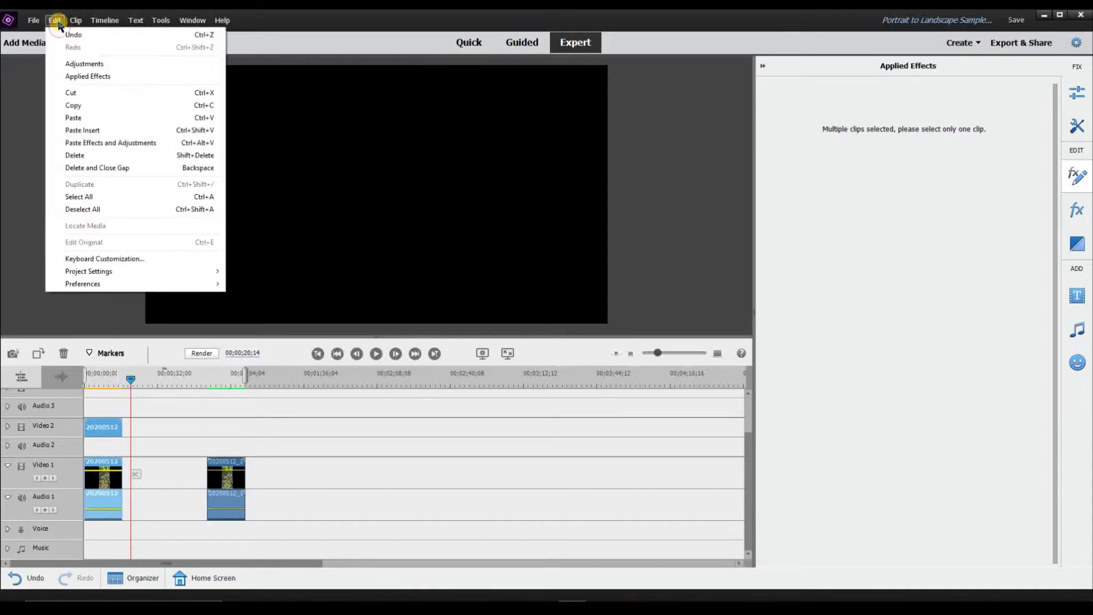
{"action": "left_click", "coordinate": [89, 115]}
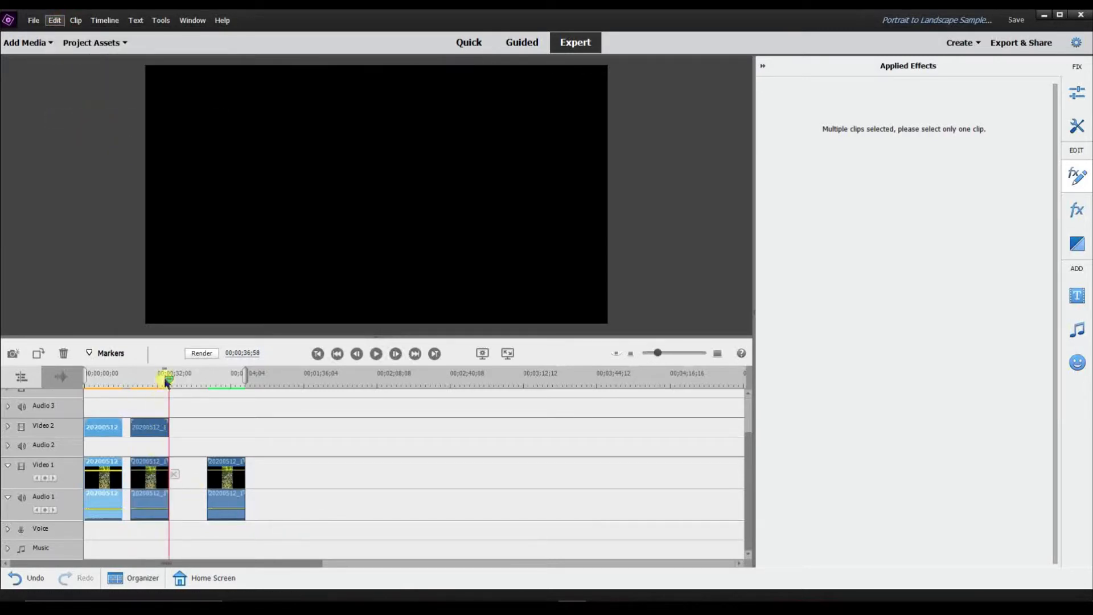
Reposition the pasted clip pair on the timeline and close the gap between it and the original pair.
{"action": "mouse_move", "coordinate": [168, 385]}
{"action": "left_mouse_down"}
{"action": "mouse_move", "coordinate": [152, 384]}
{"action": "mouse_move", "coordinate": [174, 394]}
{"action": "left_mouse_up"}
{"action": "left_click_drag", "start_coordinate": [198, 433], "coordinate": [171, 435]}
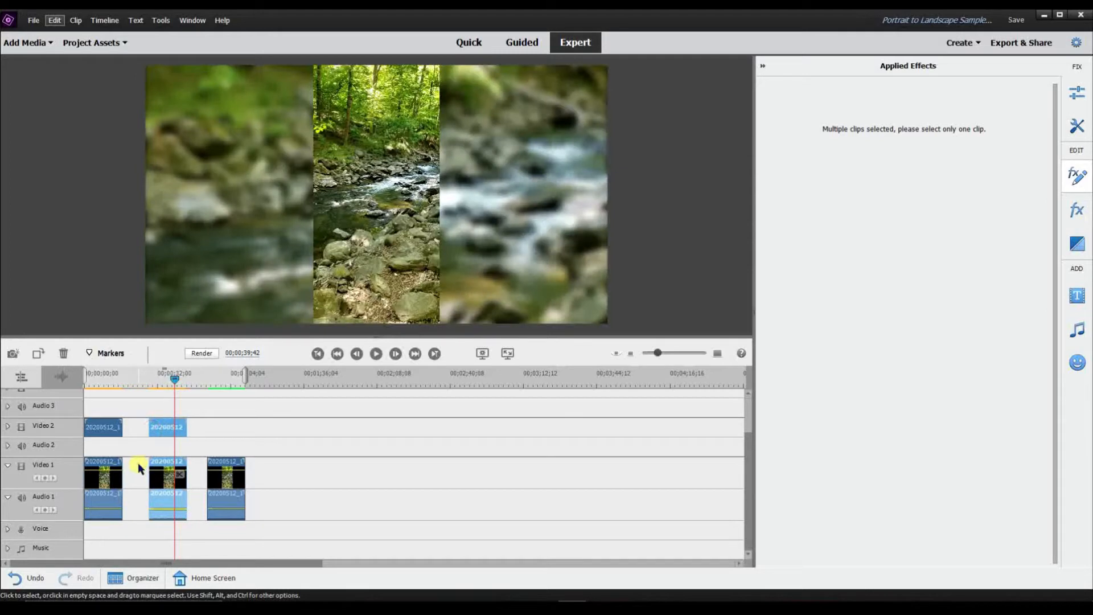
{"action": "right_click", "coordinate": [139, 468]}
{"action": "left_click", "coordinate": [157, 476]}
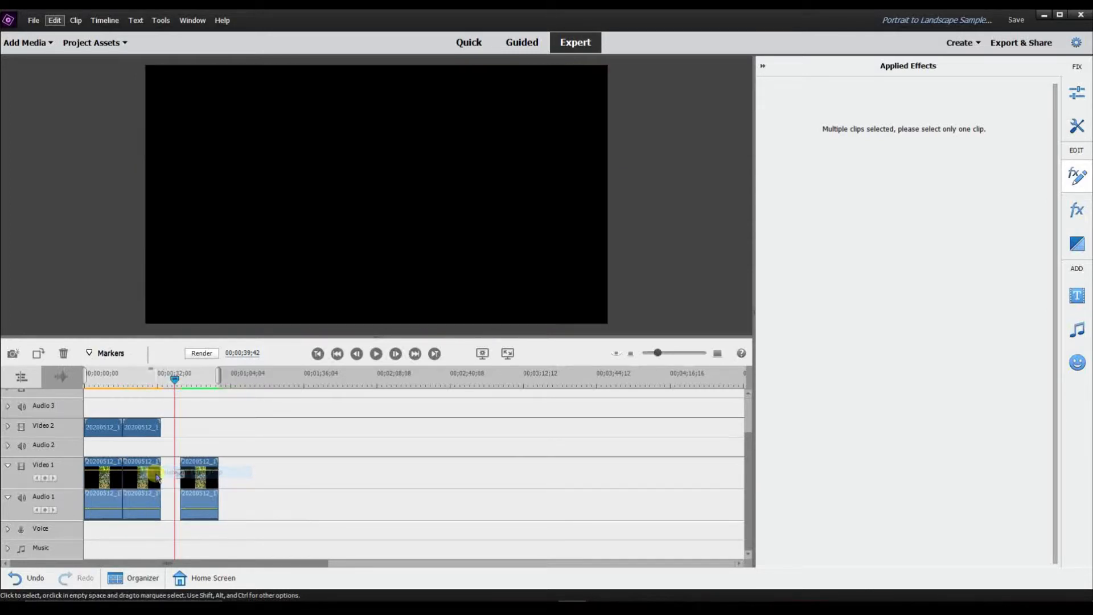
Scale the second Video 2 clip to 150 so it covers more of the blurred background, and play back the result.
{"action": "left_click_drag", "start_coordinate": [174, 379], "coordinate": [128, 399]}
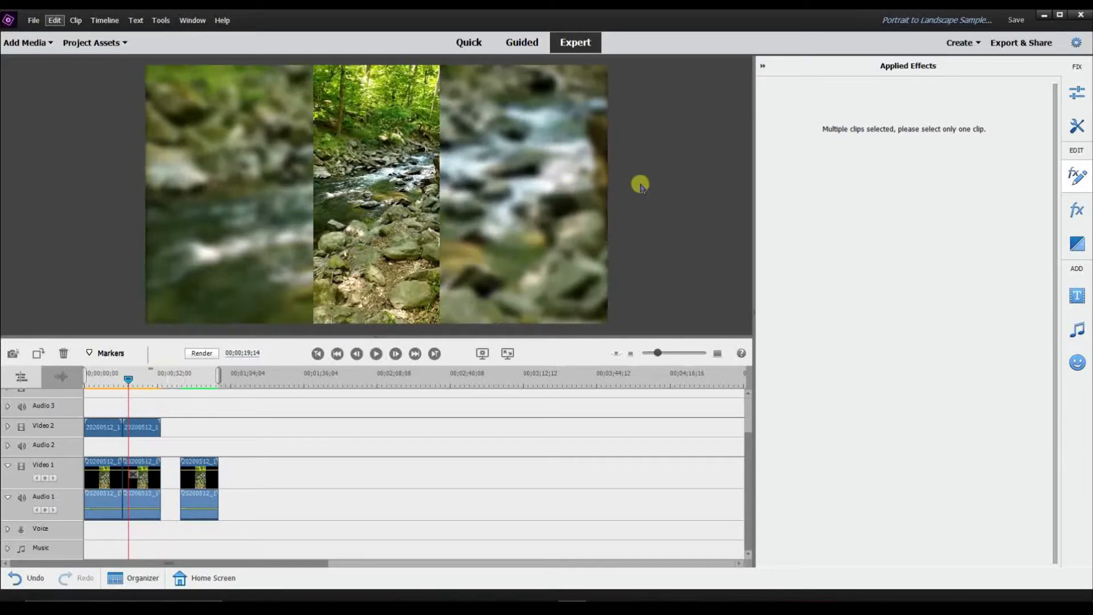
{"action": "left_click", "coordinate": [156, 429]}
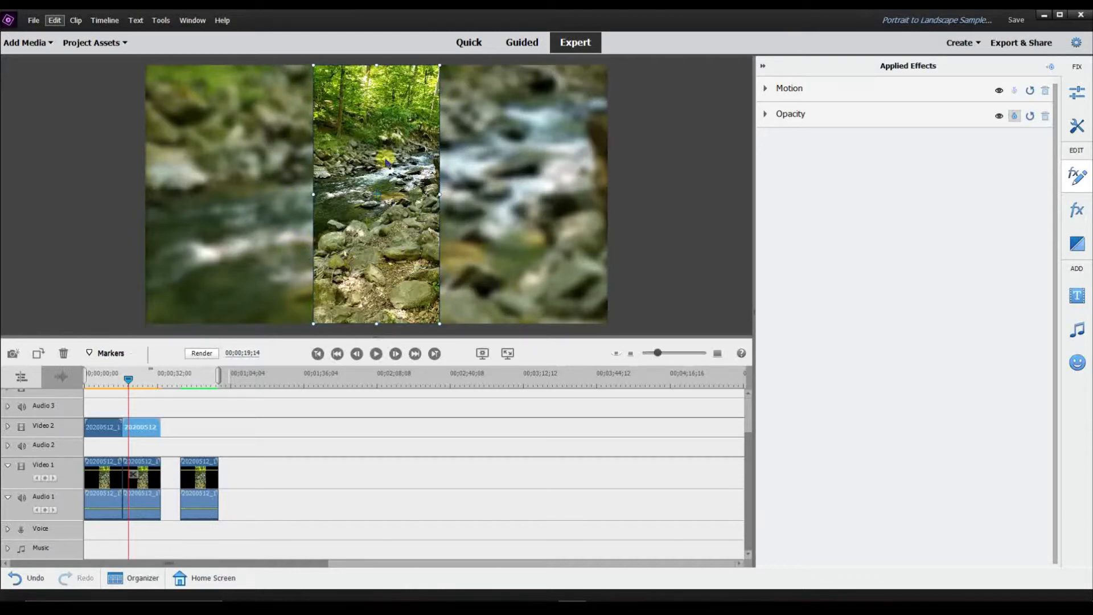
{"action": "left_click", "coordinate": [784, 91]}
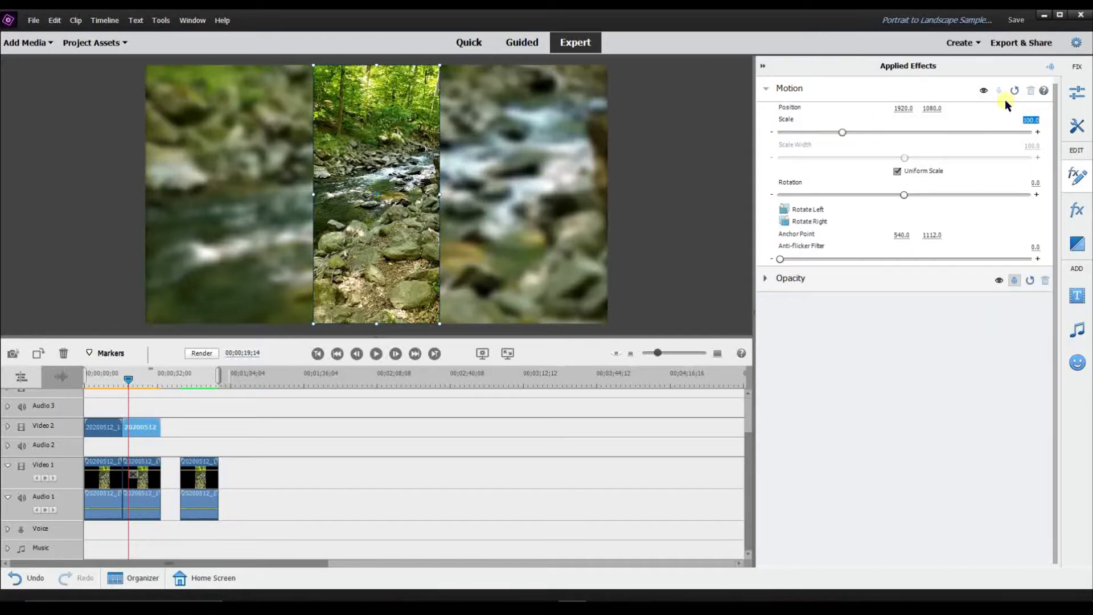
{"action": "key", "text": "Return"}
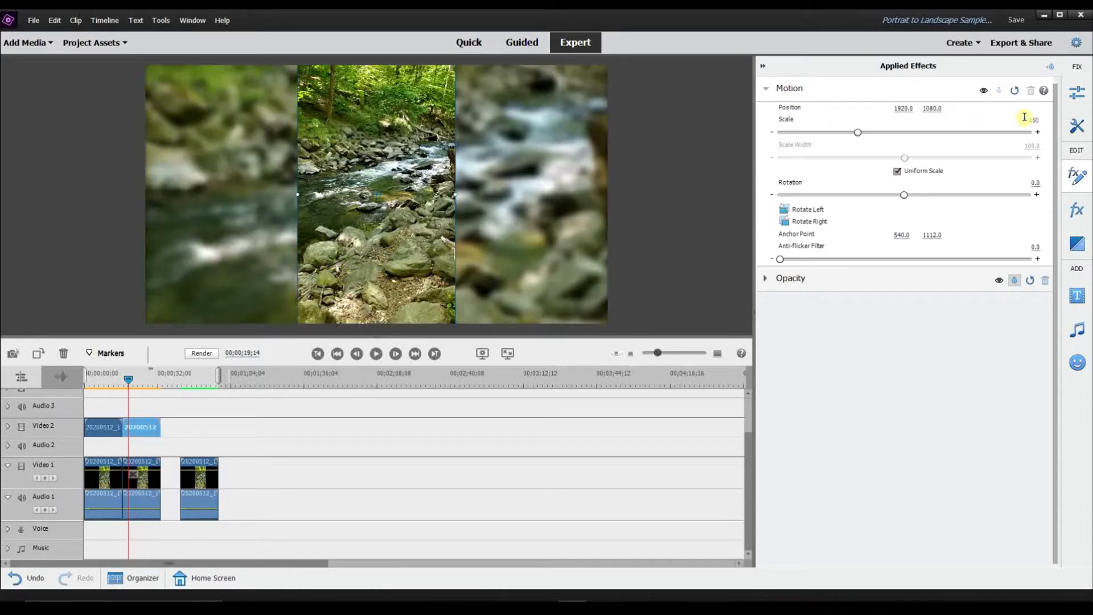
{"action": "key", "text": "Return"}
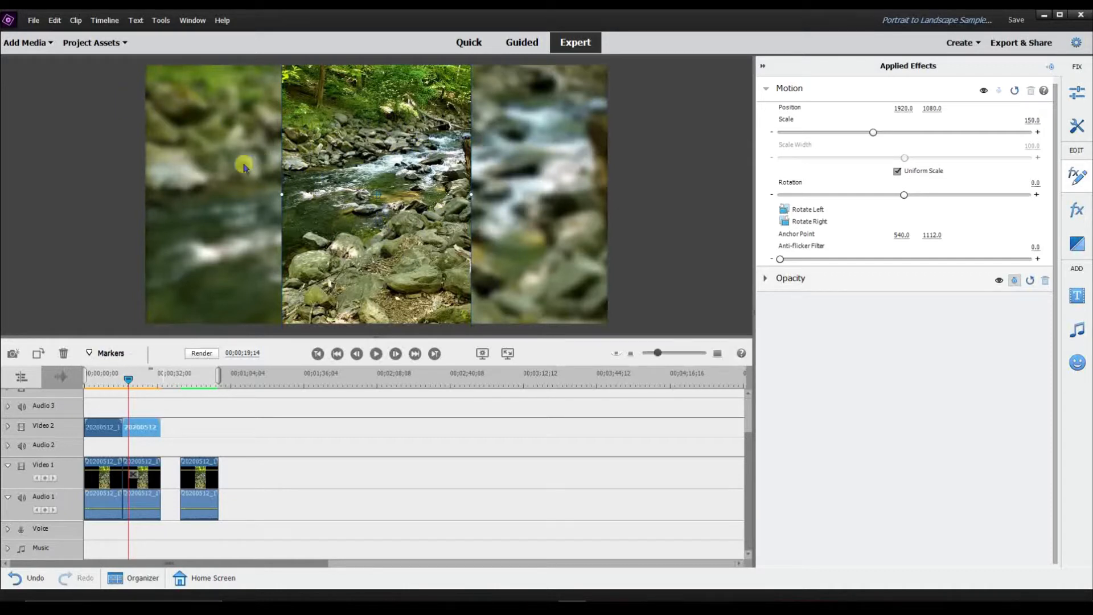
{"action": "left_click", "coordinate": [377, 354]}
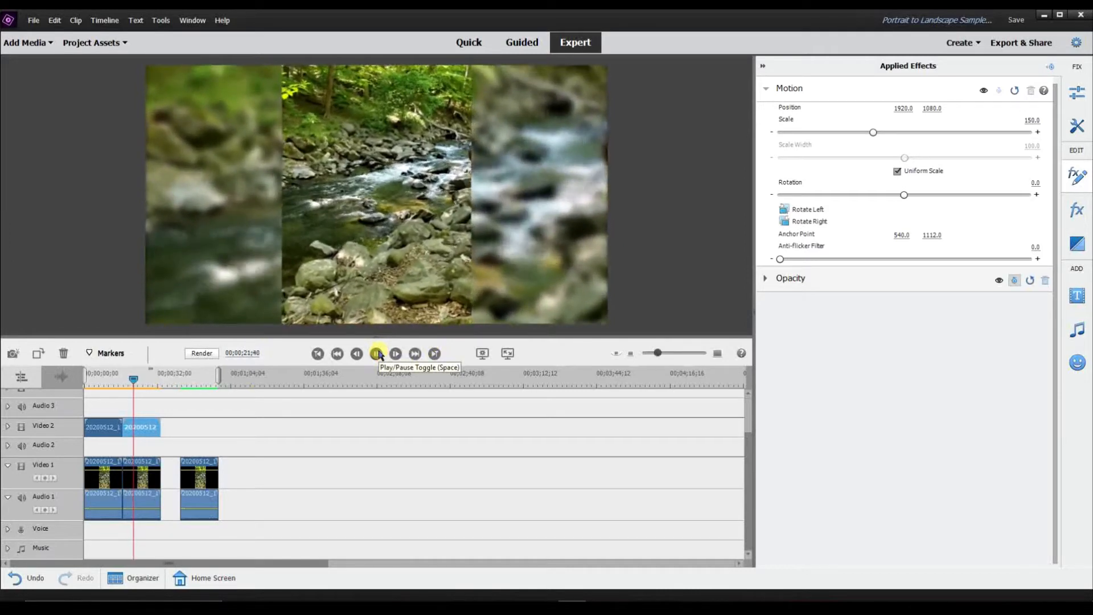
{"action": "left_click", "coordinate": [377, 353]}
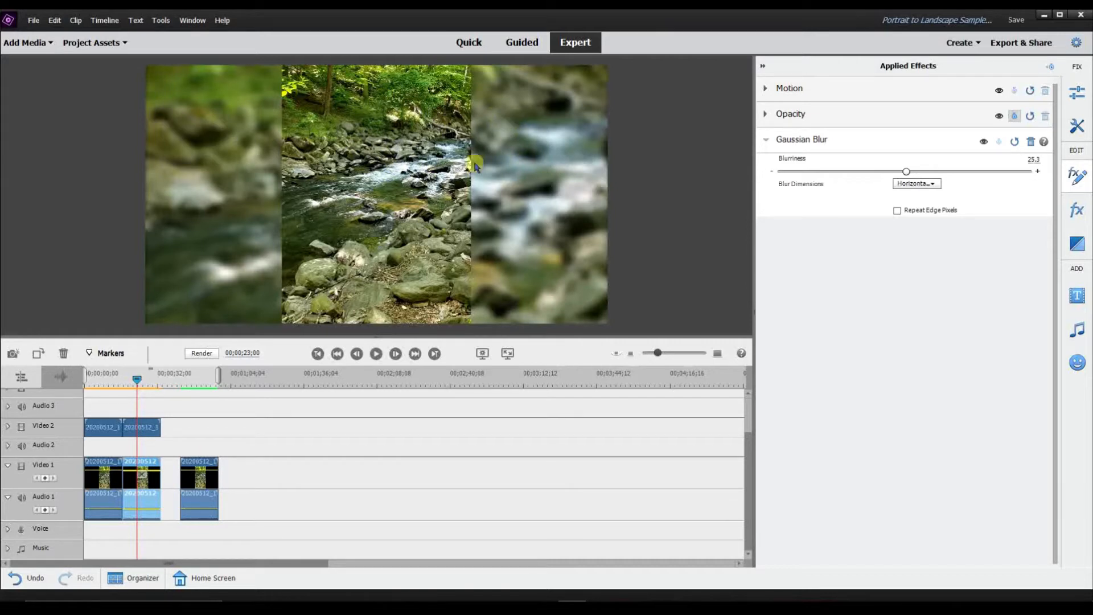
Move the last Video 1 clip directly against the end of the second pair and place the playhead over it at 00;00;35;58.
{"action": "left_click_drag", "start_coordinate": [137, 379], "coordinate": [152, 379]}
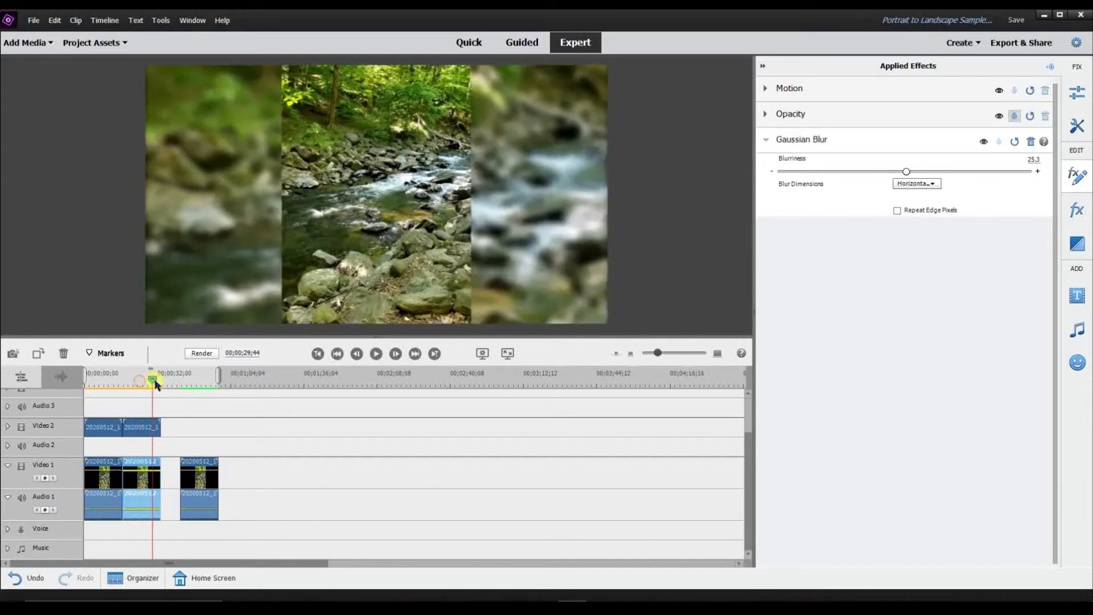
{"action": "left_click", "coordinate": [209, 470]}
{"action": "left_click_drag", "start_coordinate": [202, 465], "coordinate": [183, 465]}
{"action": "left_click_drag", "start_coordinate": [146, 377], "coordinate": [168, 380]}
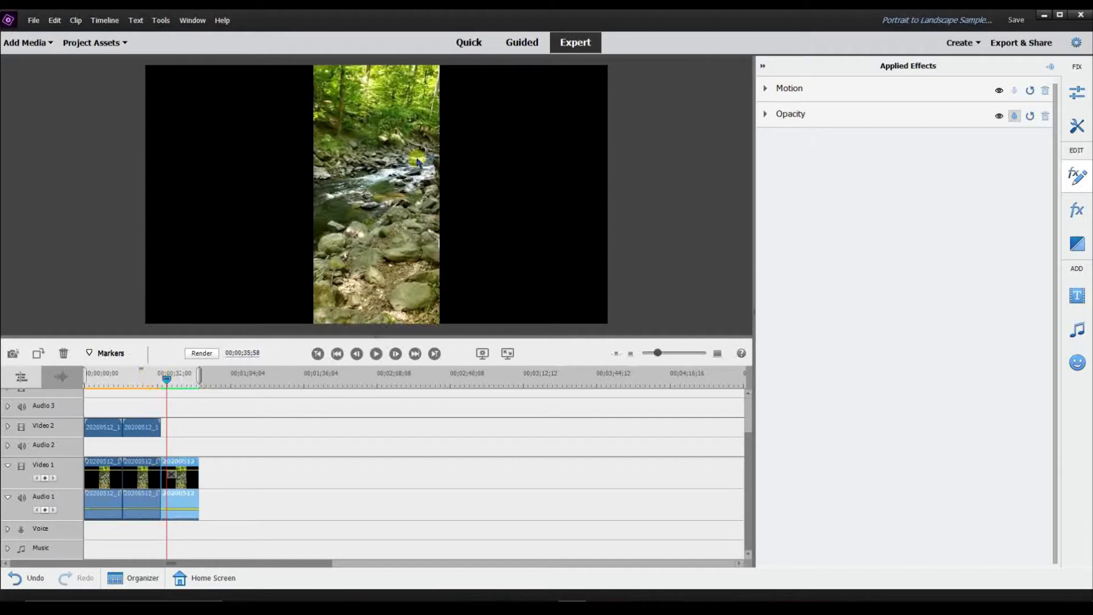
Scale the third Video 1 clip to 371.6 so it fills the frame, and shift it down to position 1939, 1891.8.
{"action": "left_click", "coordinate": [400, 174]}
{"action": "left_click", "coordinate": [818, 98]}
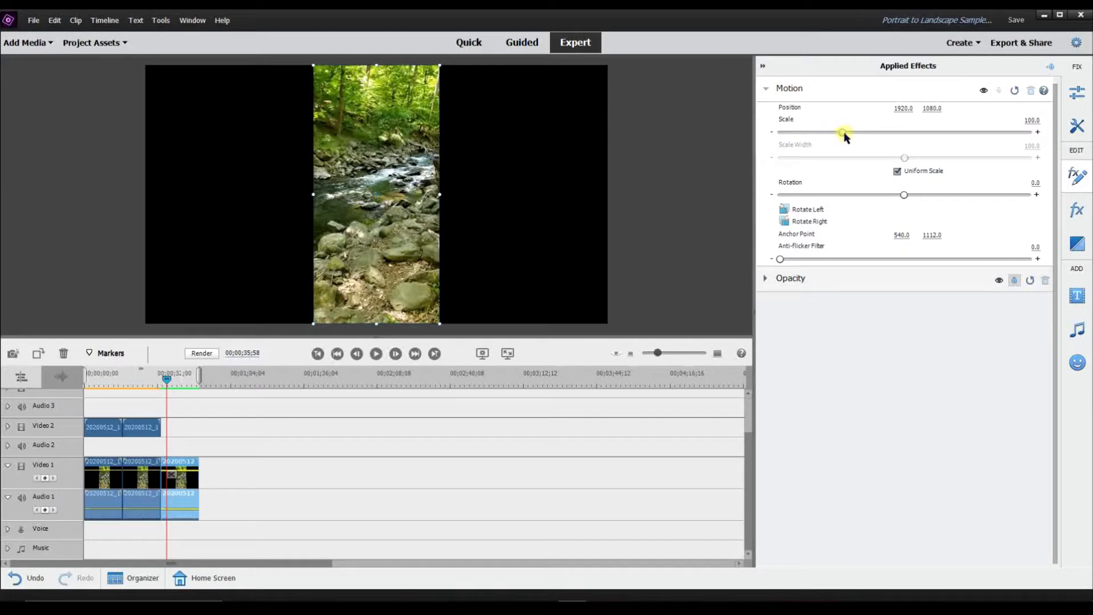
{"action": "left_click_drag", "start_coordinate": [842, 133], "coordinate": [1010, 134]}
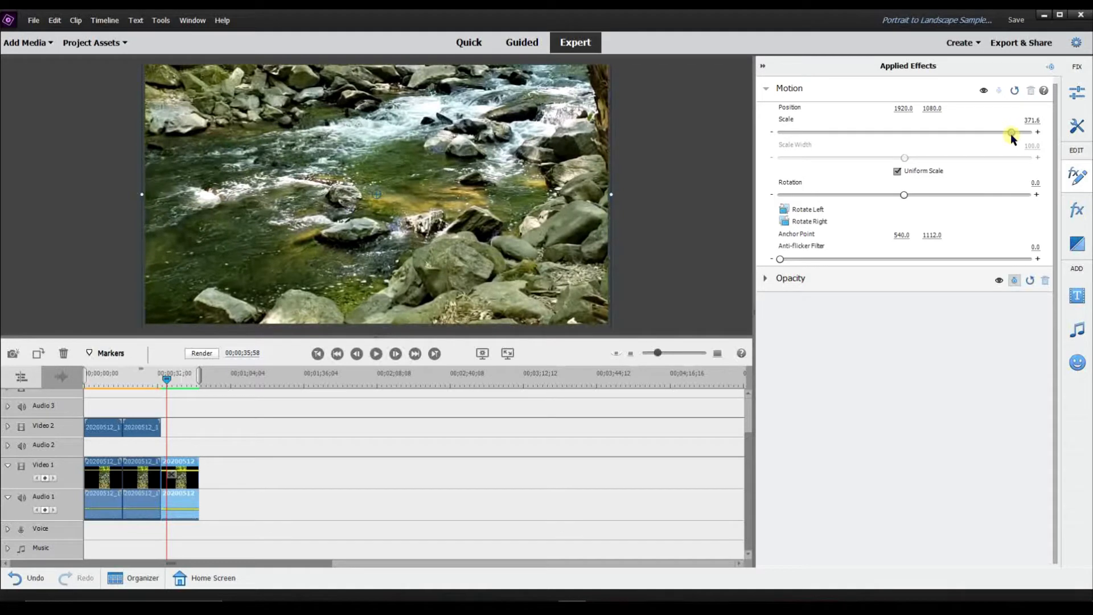
{"action": "left_click_drag", "start_coordinate": [409, 156], "coordinate": [413, 253]}
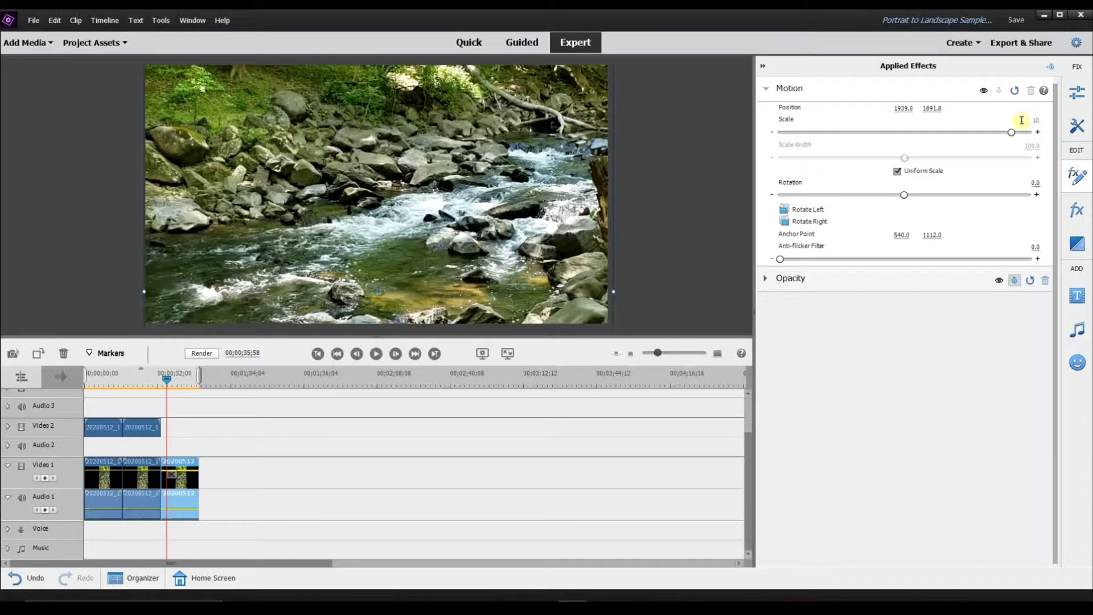
Return the third clip to scale 100 and move it up to position 1915.3, 1094.2.
{"action": "type", "text": "0"}
{"action": "key", "text": "Return"}
{"action": "left_click_drag", "start_coordinate": [352, 251], "coordinate": [337, 161]}
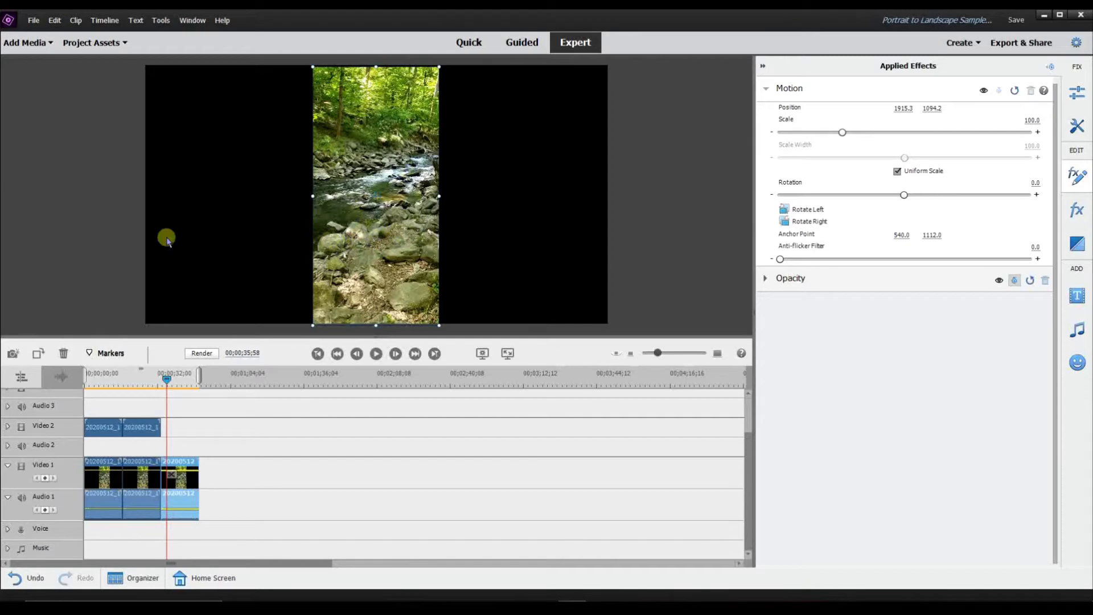
Undo the third clip's last position and scale changes.
{"action": "left_click", "coordinate": [55, 19]}
{"action": "left_click", "coordinate": [60, 32]}
{"action": "left_click", "coordinate": [57, 22]}
{"action": "left_click", "coordinate": [62, 44]}
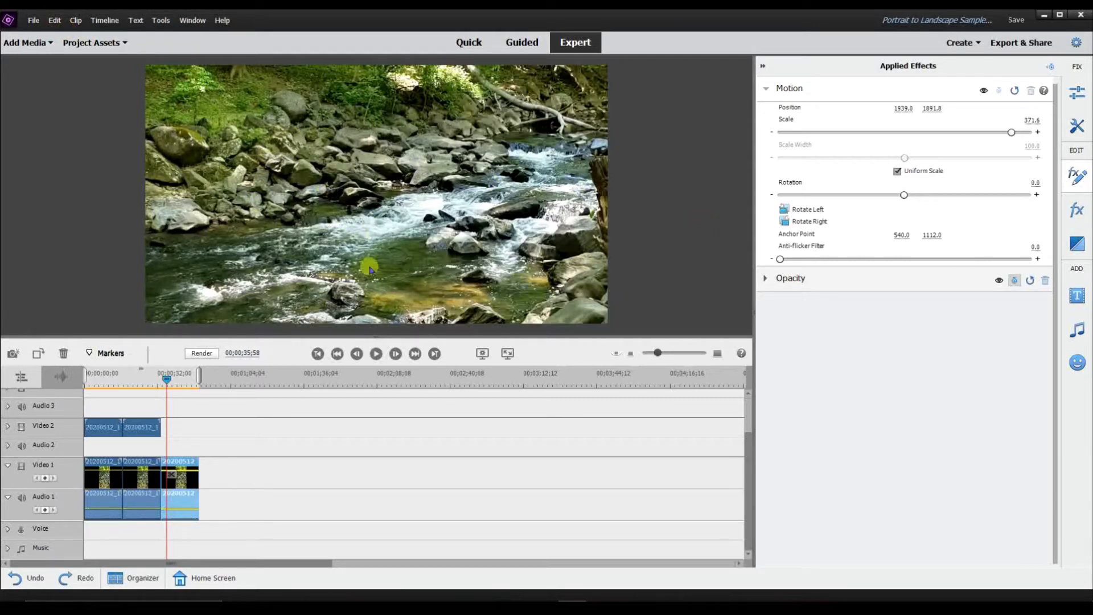
Play the frame-filling third clip and scrub back and forth across the timeline to compare the landscape versions.
{"action": "left_click", "coordinate": [376, 354]}
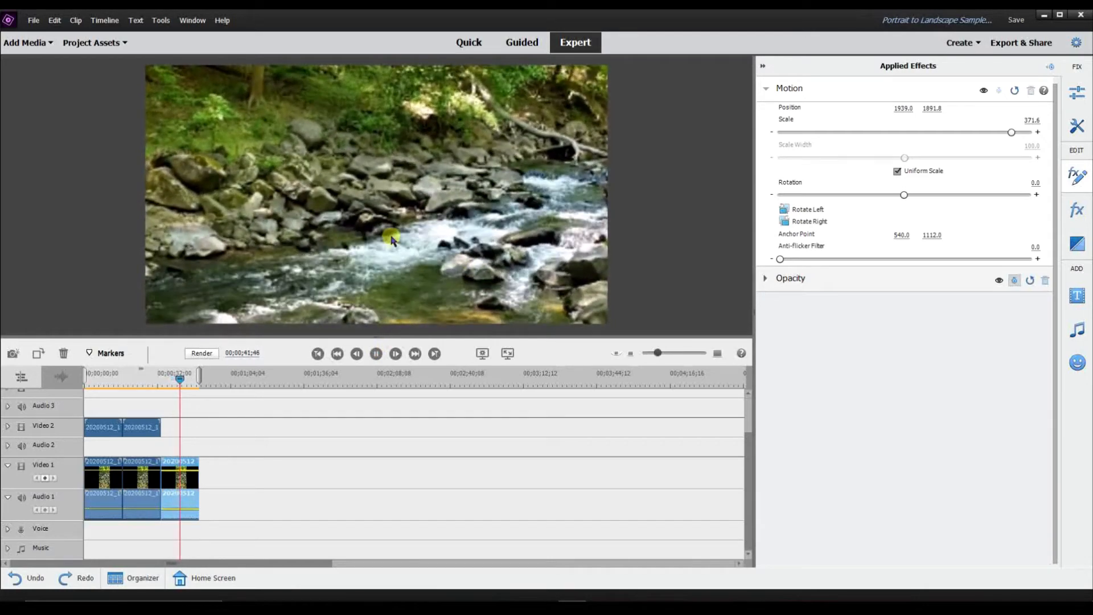
{"action": "left_click", "coordinate": [377, 354]}
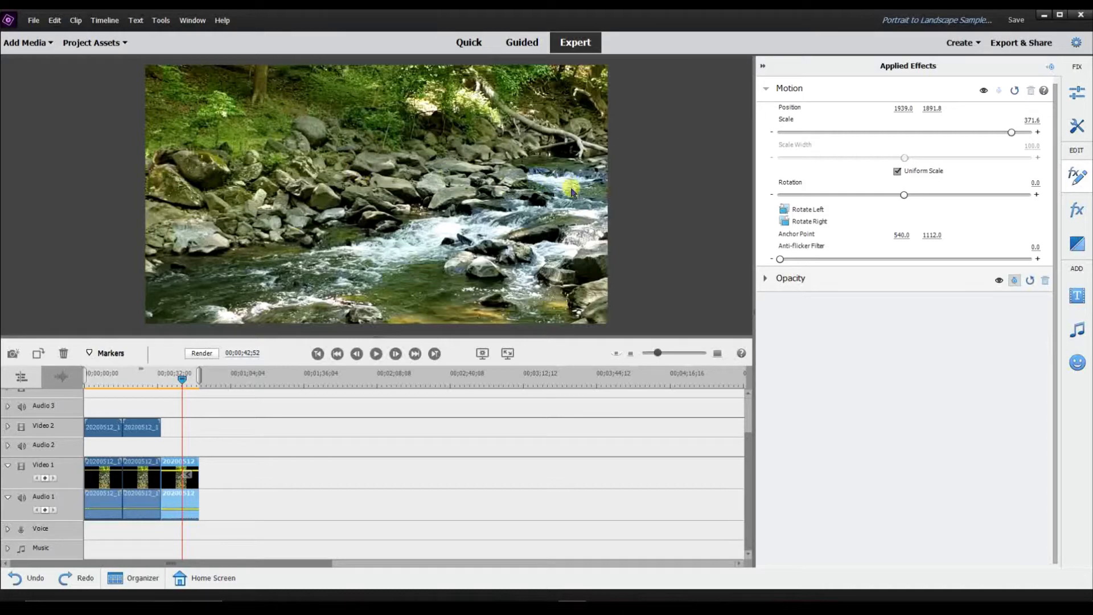
{"action": "left_click_drag", "start_coordinate": [182, 379], "coordinate": [109, 390]}
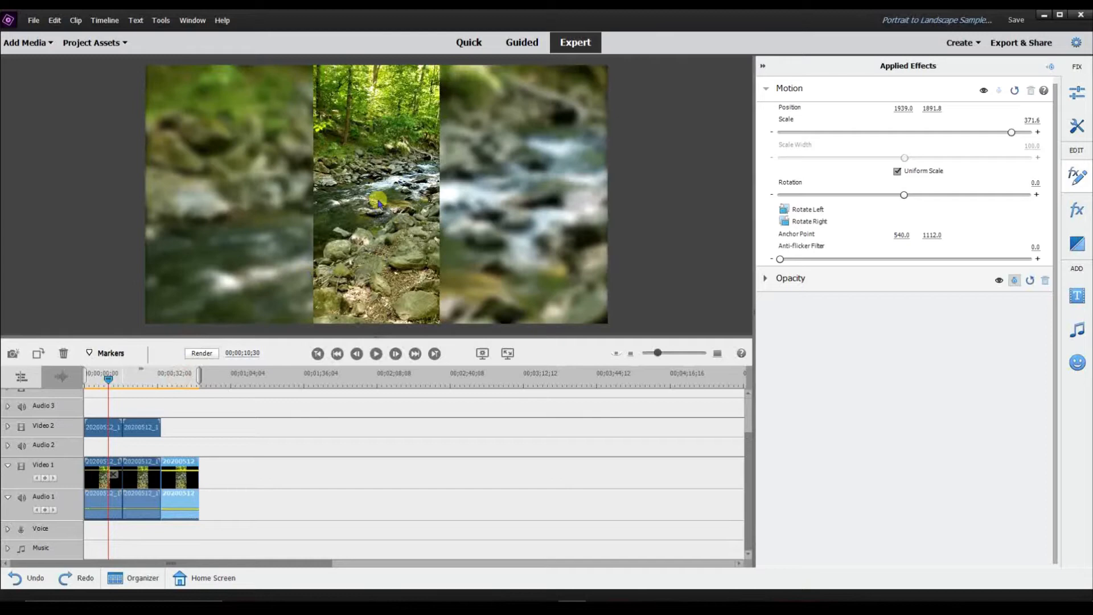
{"action": "left_click", "coordinate": [110, 377]}
{"action": "left_click_drag", "start_coordinate": [109, 378], "coordinate": [177, 402]}
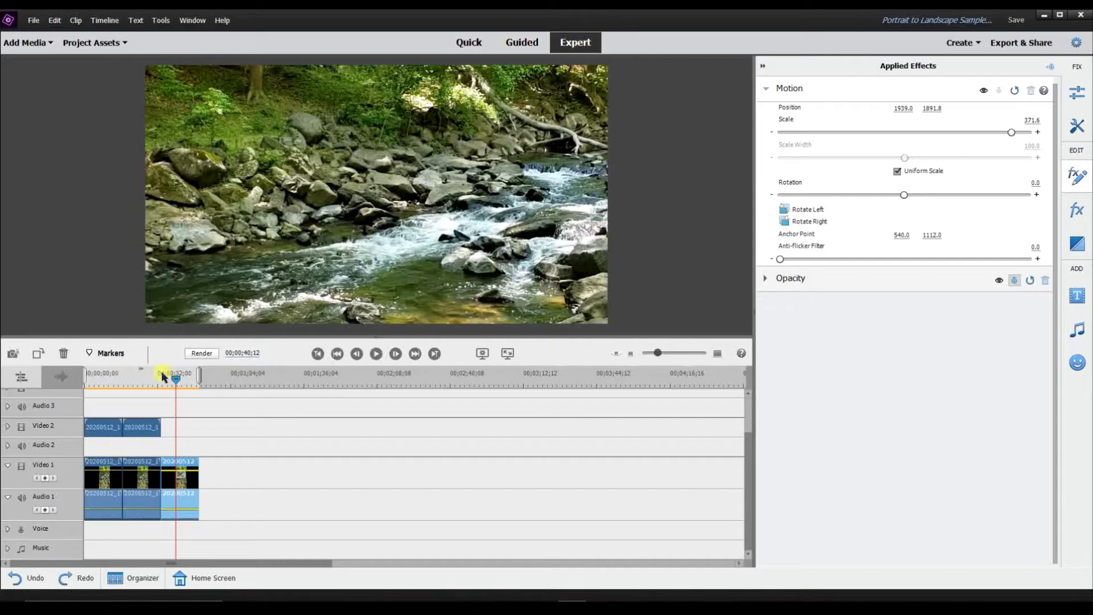
{"action": "left_click_drag", "start_coordinate": [178, 387], "coordinate": [105, 399]}
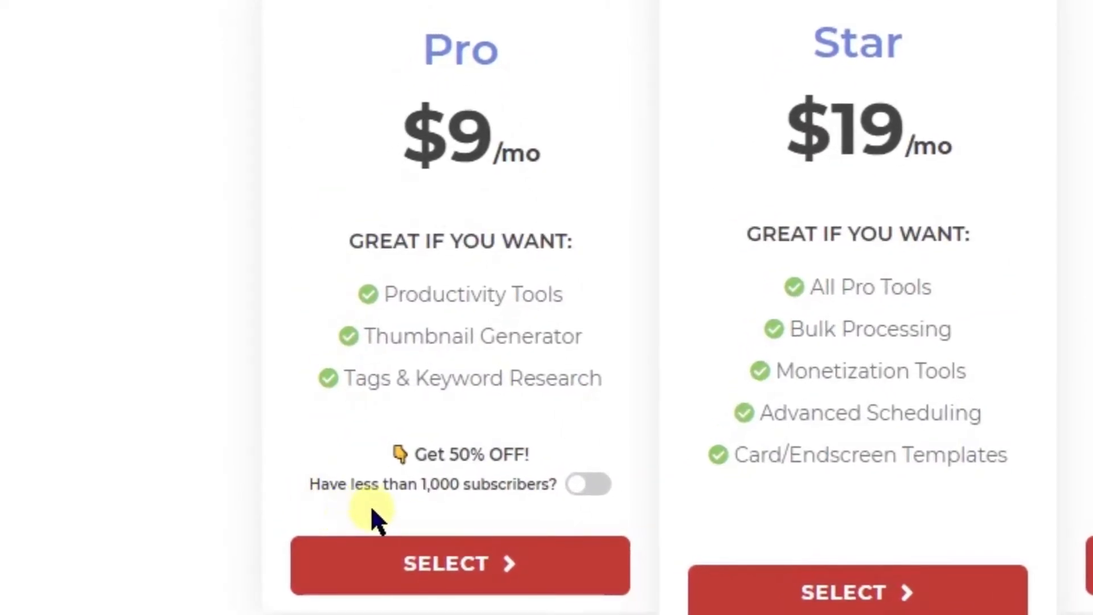
Switch to the TubeBuddy pricing page and turn on the Pro plan's 50% discount for channels with less than 1,000 subscribers.
{"action": "left_click", "coordinate": [551, 486]}
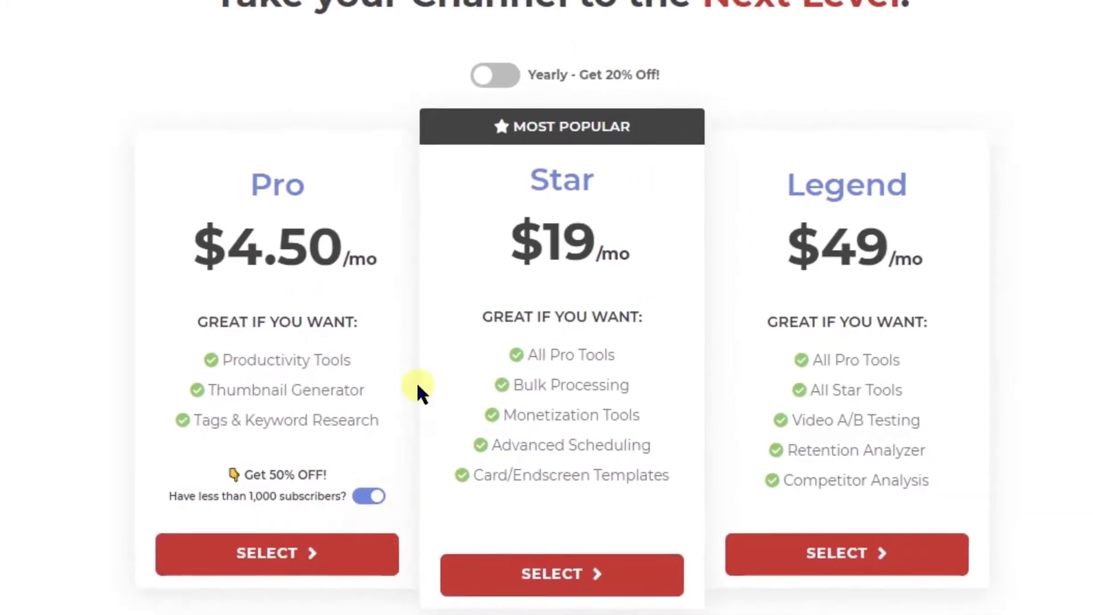
{"action": "left_click", "coordinate": [444, 107]}
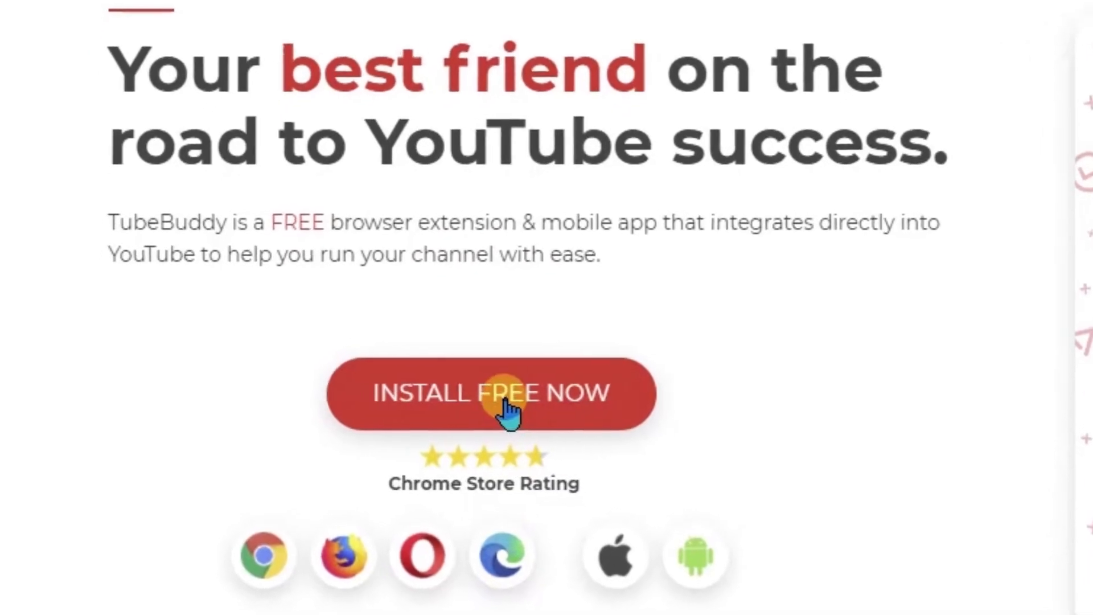
Follow TubeBuddy's free install link to the Chrome Web Store and read through the extension's overview.
{"action": "left_click", "coordinate": [518, 405]}
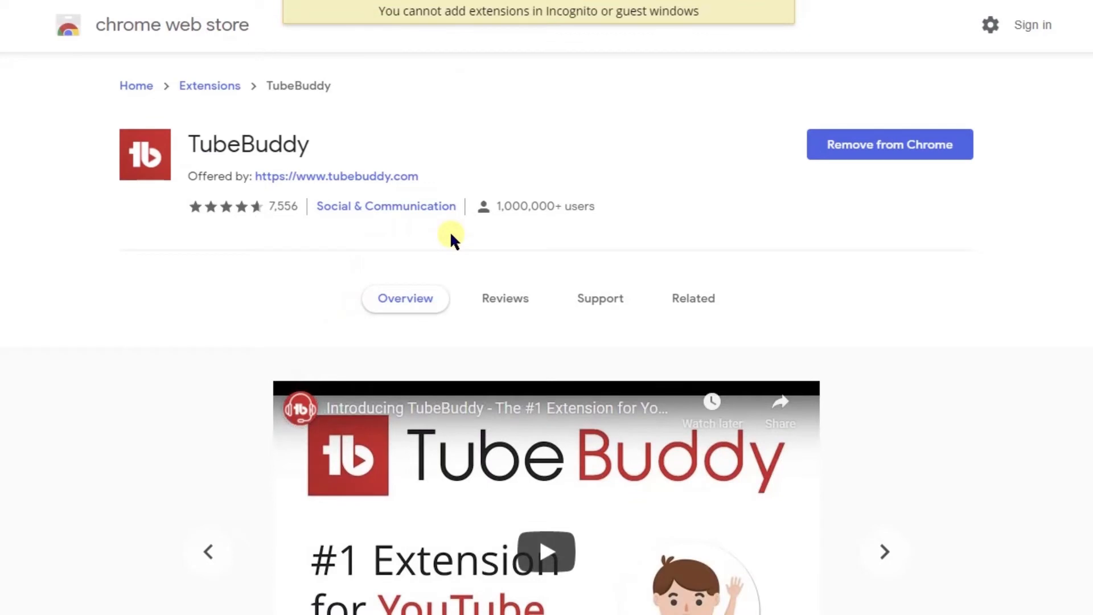
{"action": "scroll", "coordinate": [451, 235], "scroll_direction": "down", "scroll_amount": 5}
{"action": "scroll", "coordinate": [450, 231], "scroll_direction": "down", "scroll_amount": 7}
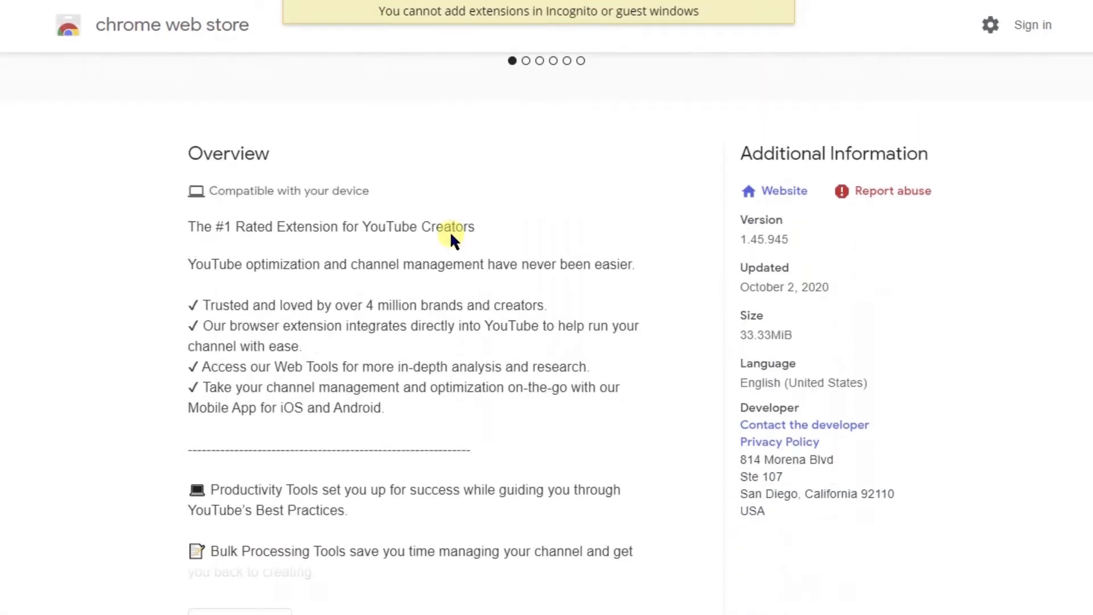
{"action": "scroll", "coordinate": [449, 231], "scroll_direction": "down", "scroll_amount": 2}
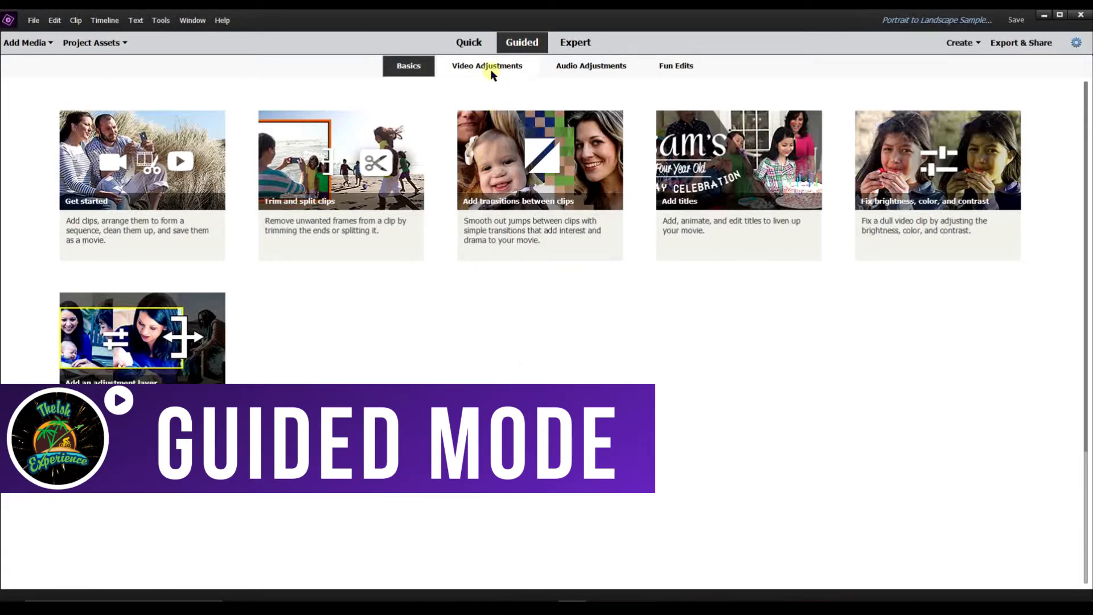
Browse the guided edits under Basics, Video Adjustments, Audio Adjustments and Fun Edits, returning to the Video Adjustments category.
{"action": "left_click", "coordinate": [473, 65]}
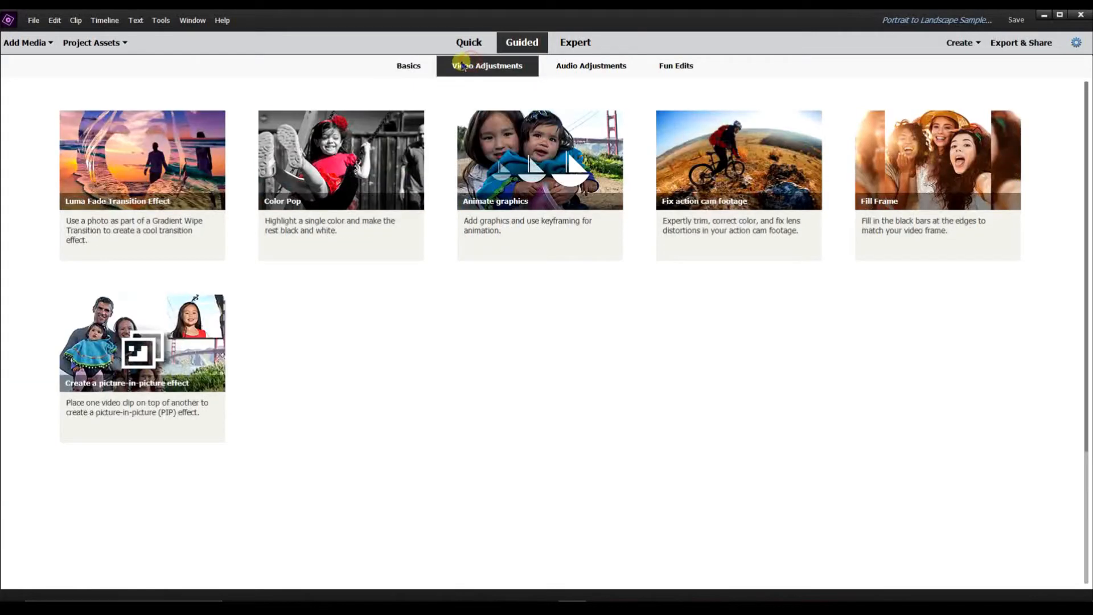
{"action": "left_click", "coordinate": [414, 66]}
{"action": "left_click", "coordinate": [453, 67]}
{"action": "left_click", "coordinate": [596, 70]}
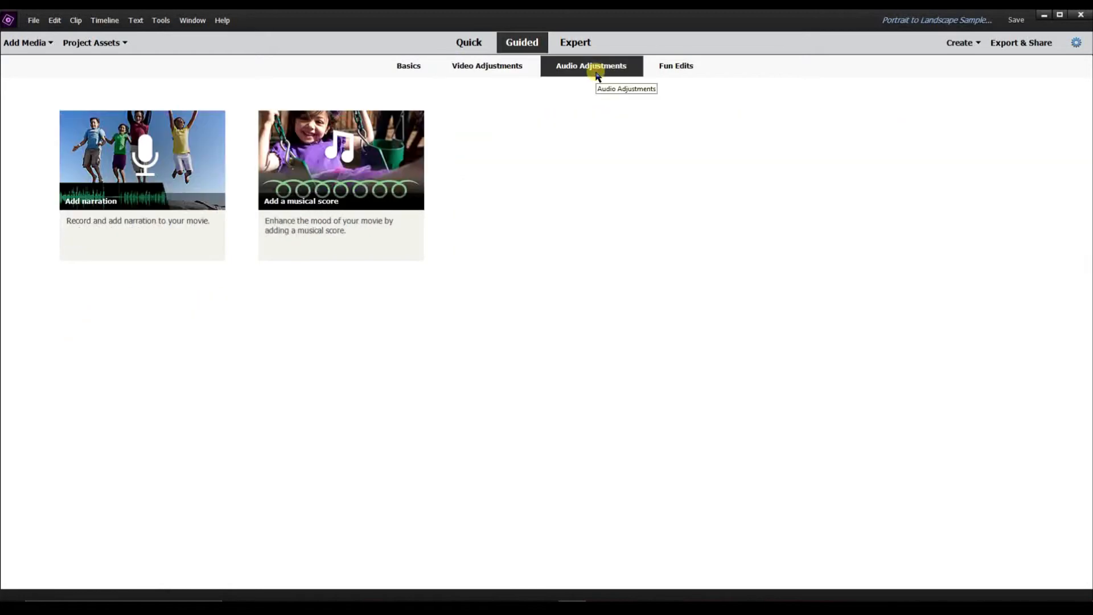
{"action": "left_click", "coordinate": [659, 70]}
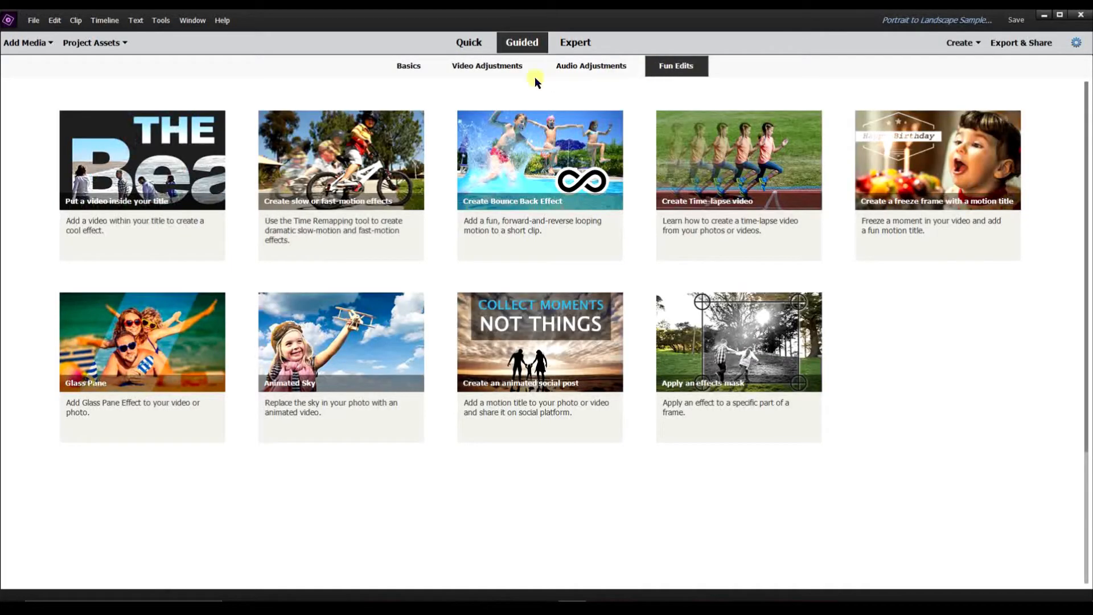
{"action": "left_click", "coordinate": [487, 68]}
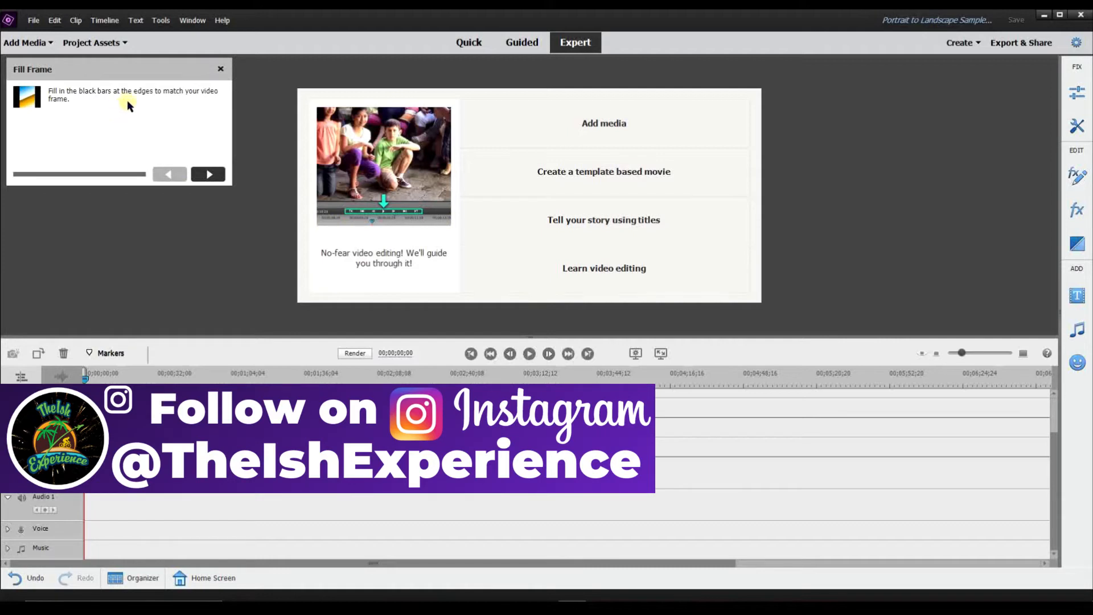
Start the Fill Frame guided edit and import the portrait video from the computer's files and folders.
{"action": "left_click", "coordinate": [206, 175]}
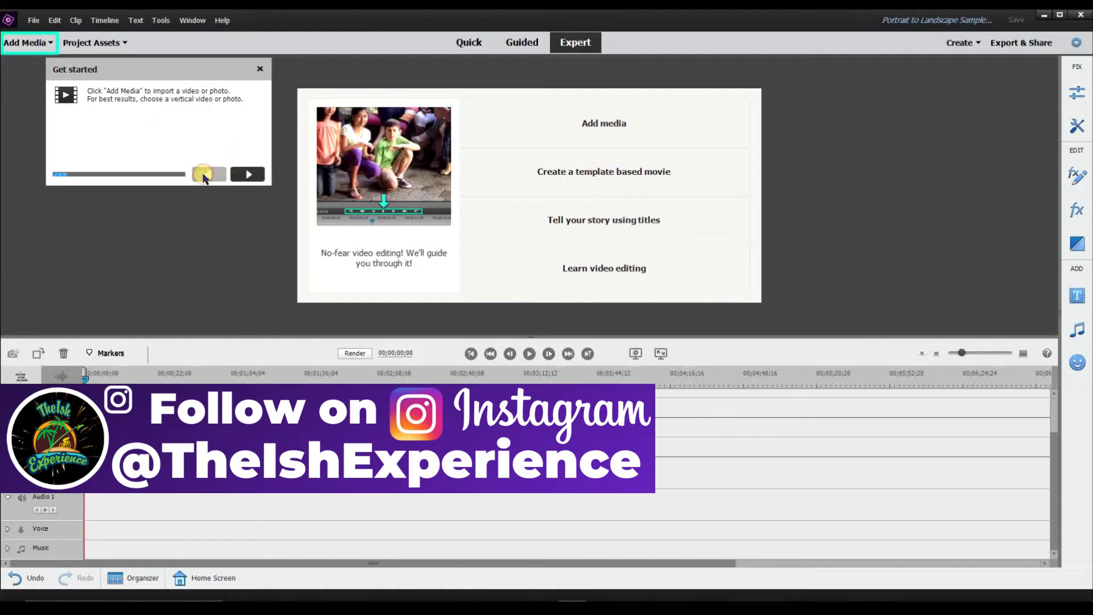
{"action": "left_click", "coordinate": [45, 48]}
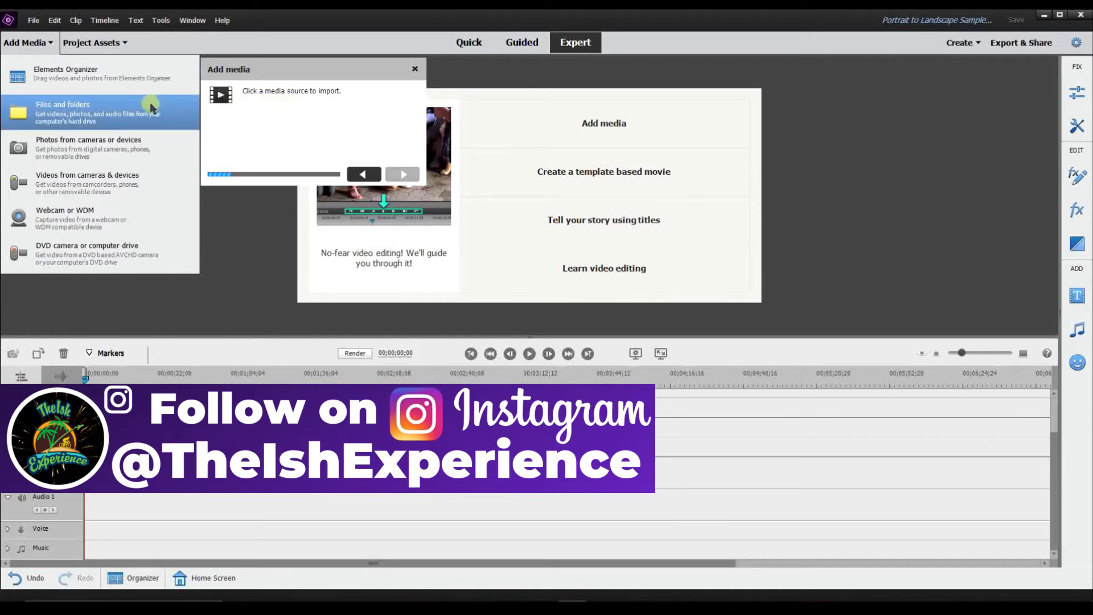
{"action": "left_click", "coordinate": [152, 107]}
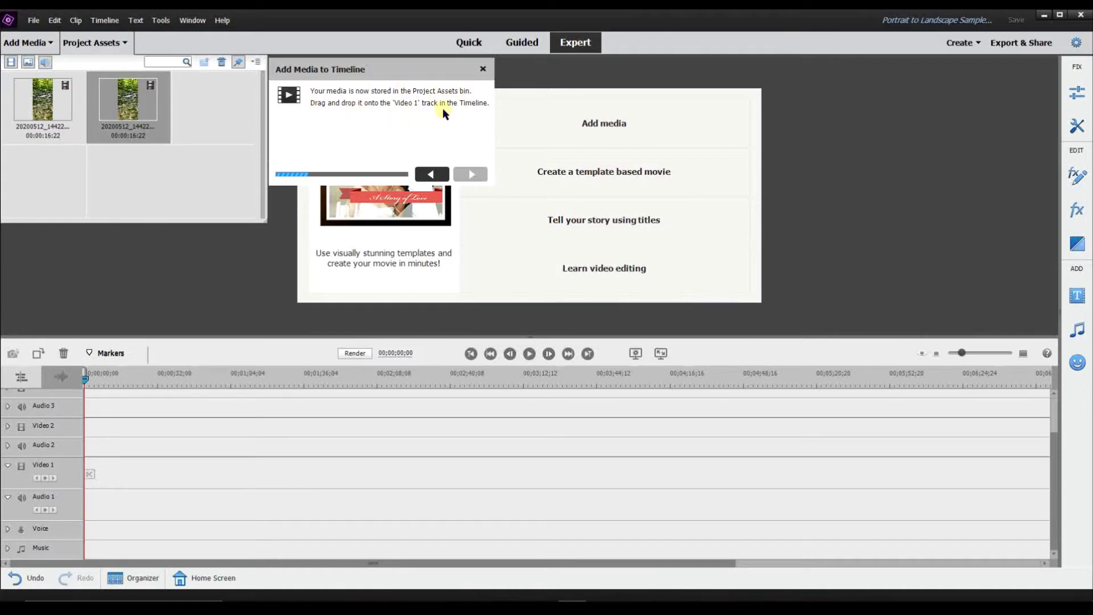
Place the portrait clip at the start of Video 1 and the same clip aligned above it on Video 2.
{"action": "left_click_drag", "start_coordinate": [147, 101], "coordinate": [90, 476]}
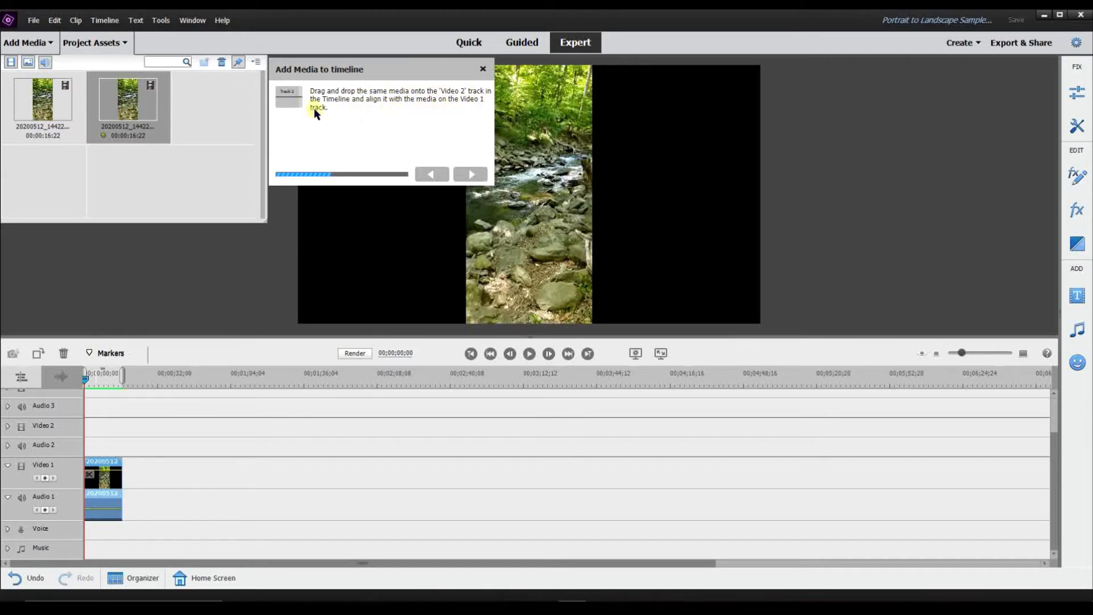
{"action": "left_click_drag", "start_coordinate": [125, 92], "coordinate": [81, 438]}
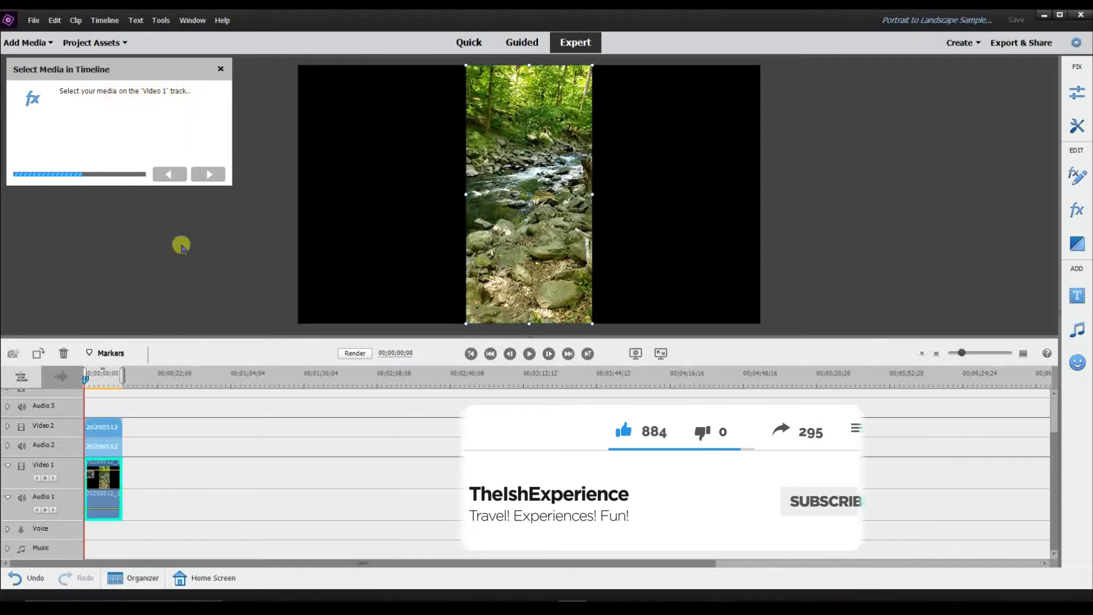
Scale the Video 1 clip to 375 so that it fills the black bars beside the foreground clip.
{"action": "left_click", "coordinate": [93, 472]}
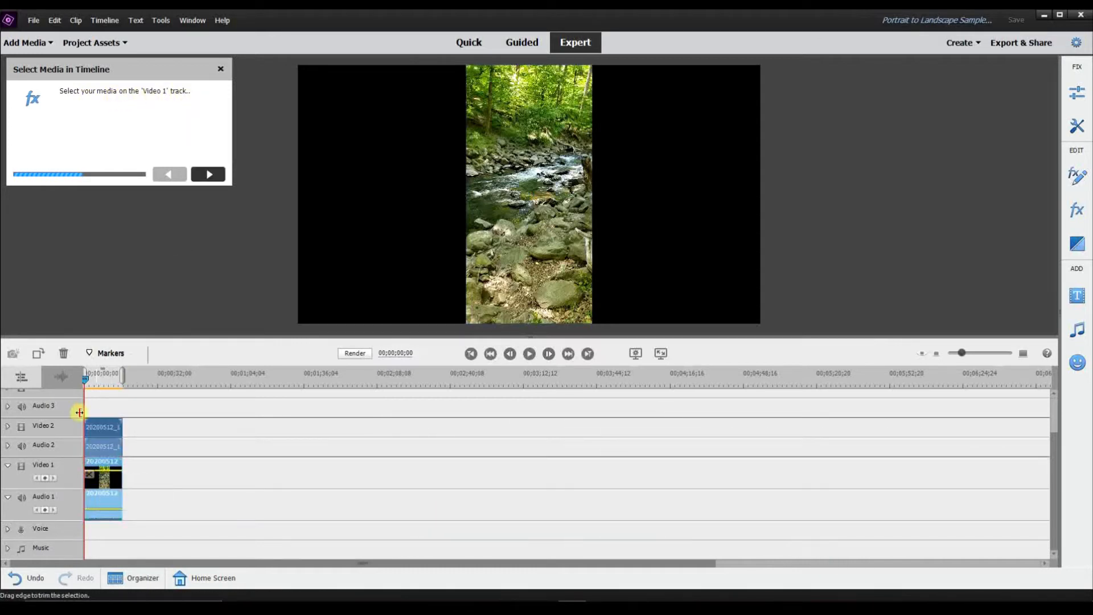
{"action": "left_click", "coordinate": [201, 175]}
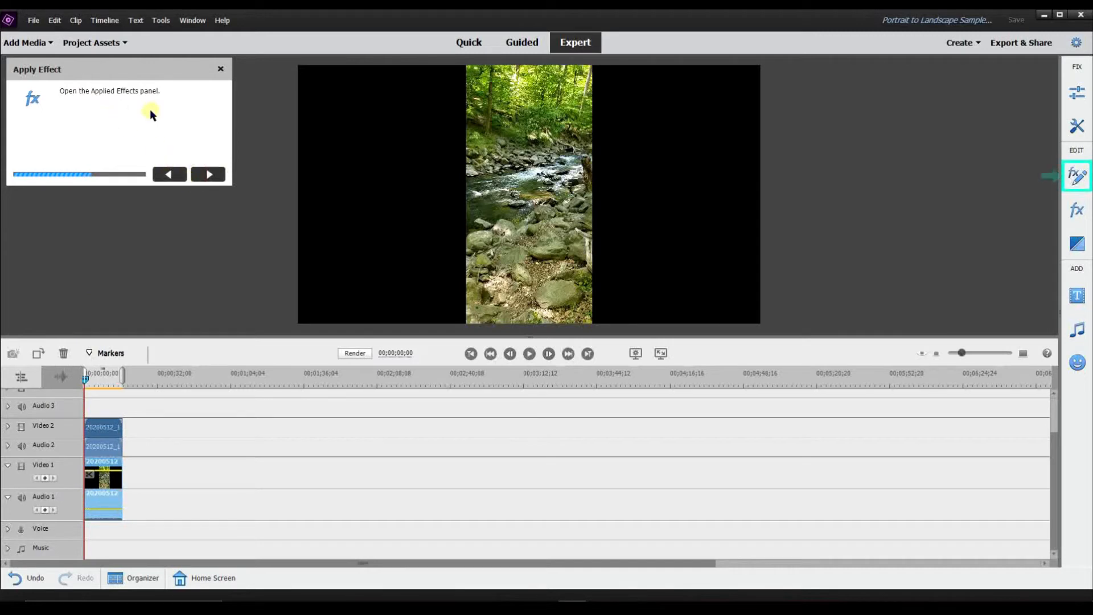
{"action": "left_click", "coordinate": [1073, 179]}
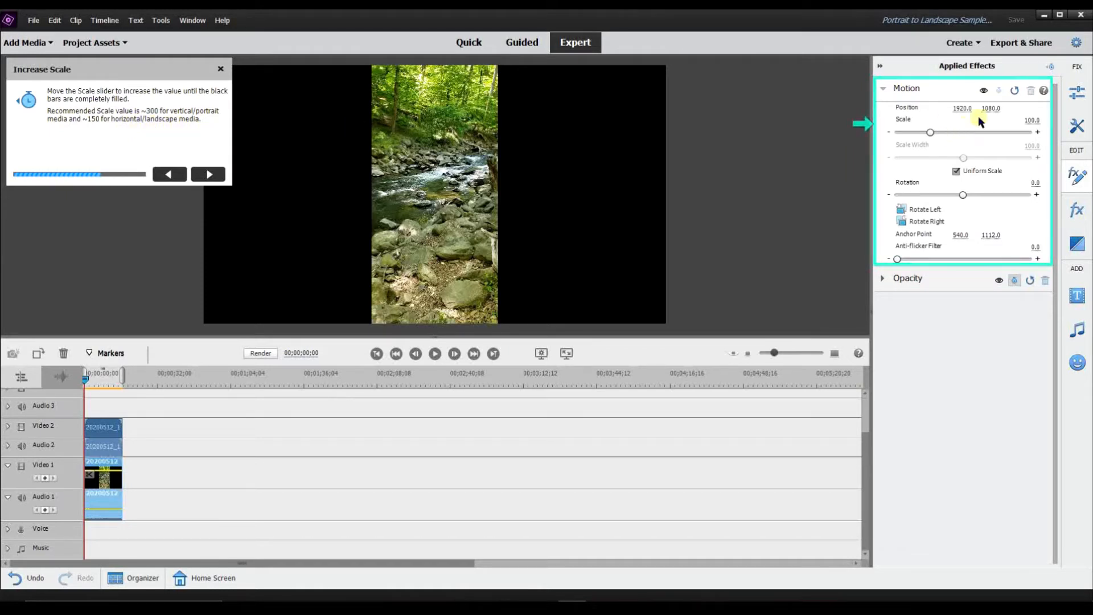
{"action": "left_click", "coordinate": [1036, 120]}
{"action": "type", "text": "300"}
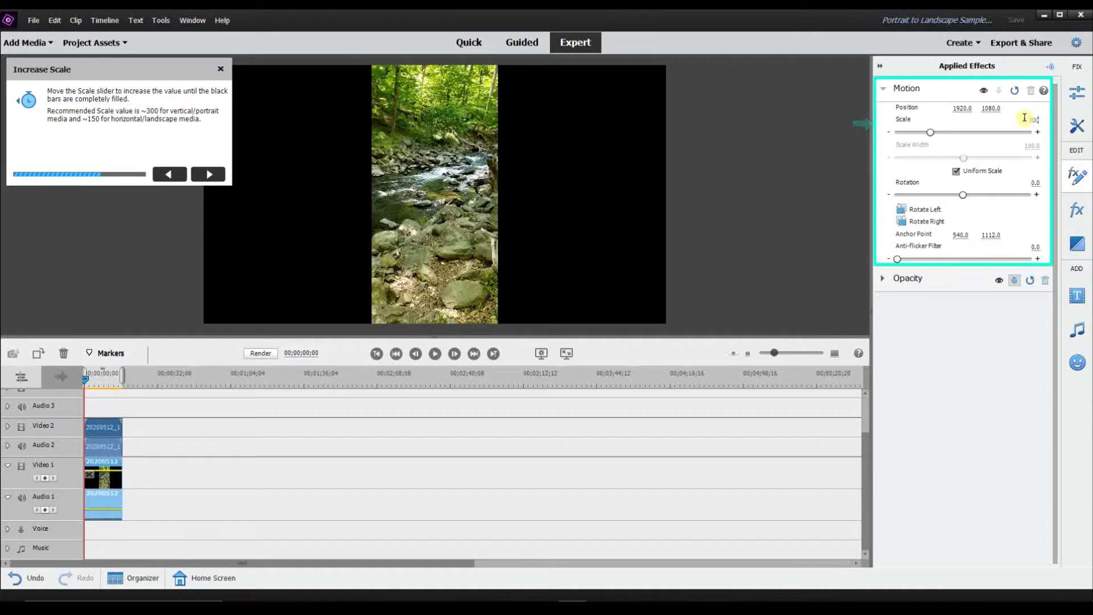
{"action": "key", "text": "Return"}
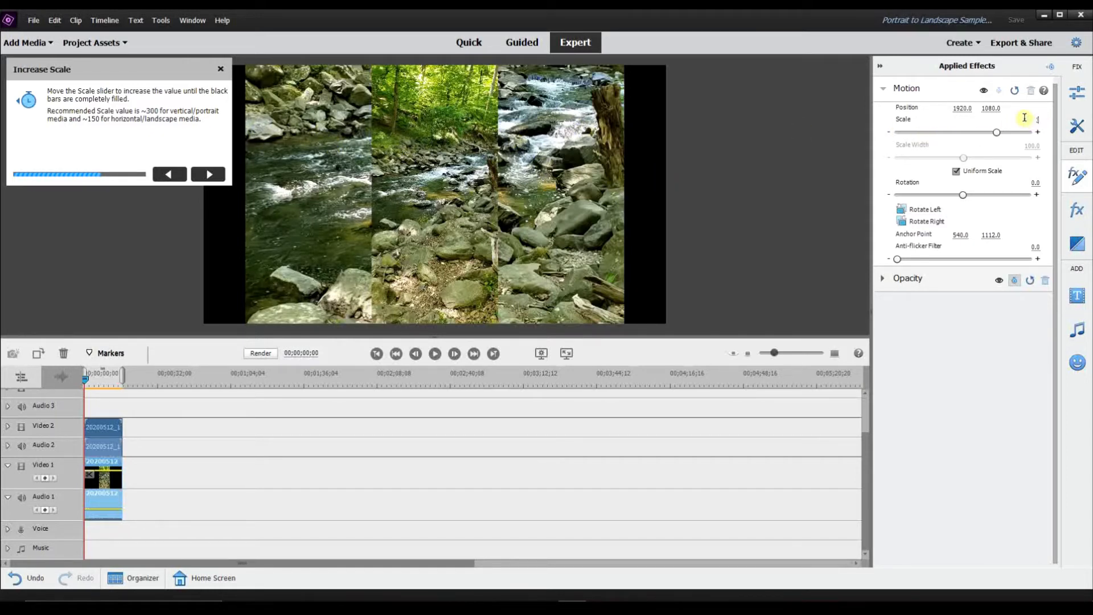
{"action": "key", "text": "Return"}
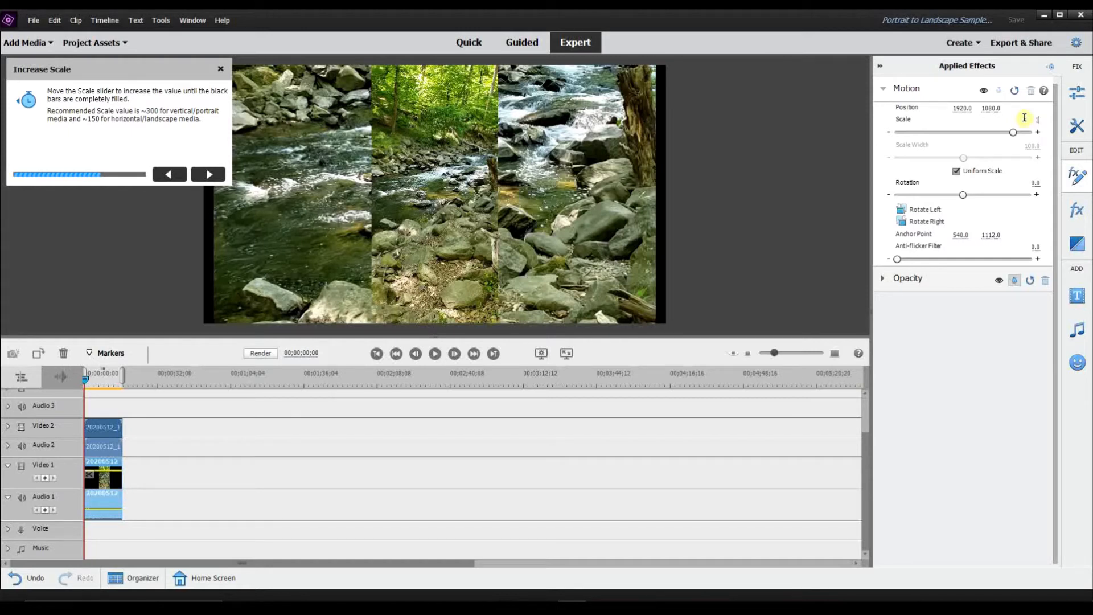
{"action": "key", "text": "Return"}
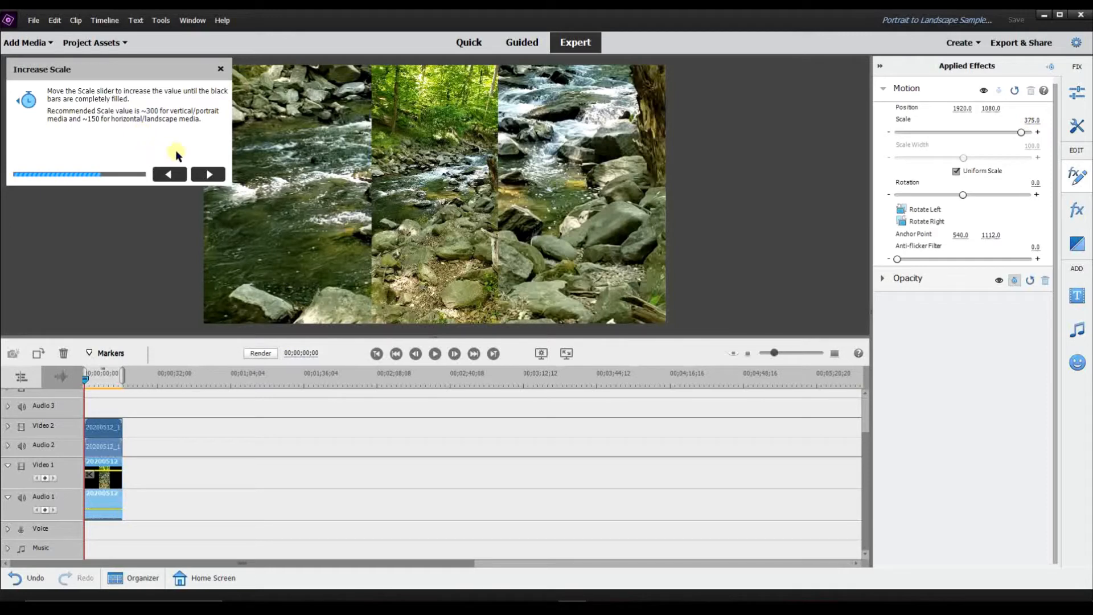
Apply the Gaussian Blur effect to the Video 1 clip with a blurriness of 30.
{"action": "left_click", "coordinate": [209, 174]}
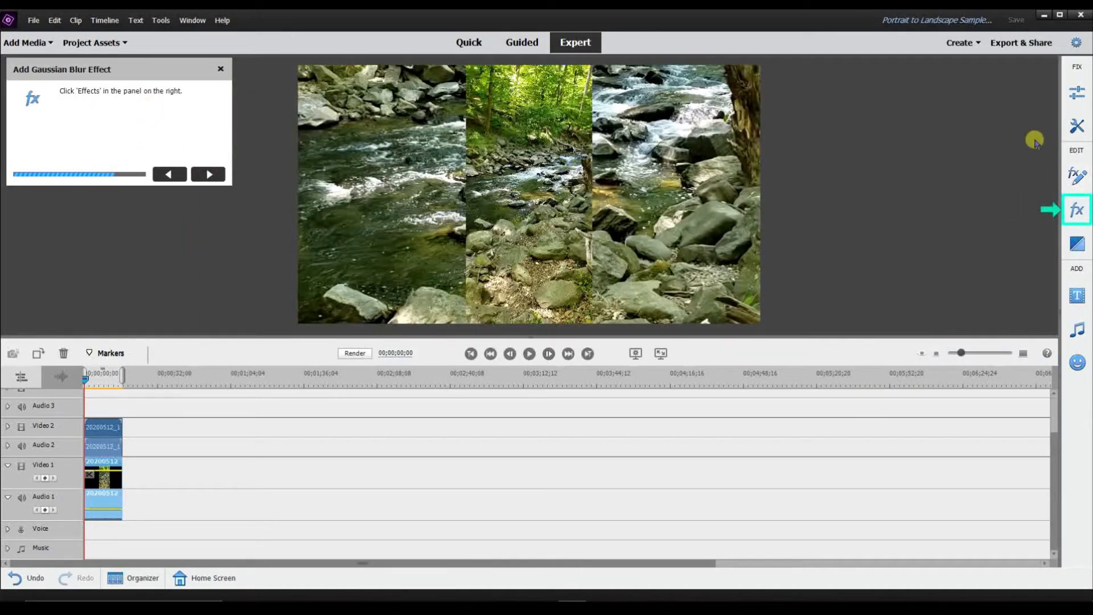
{"action": "left_click", "coordinate": [1078, 212]}
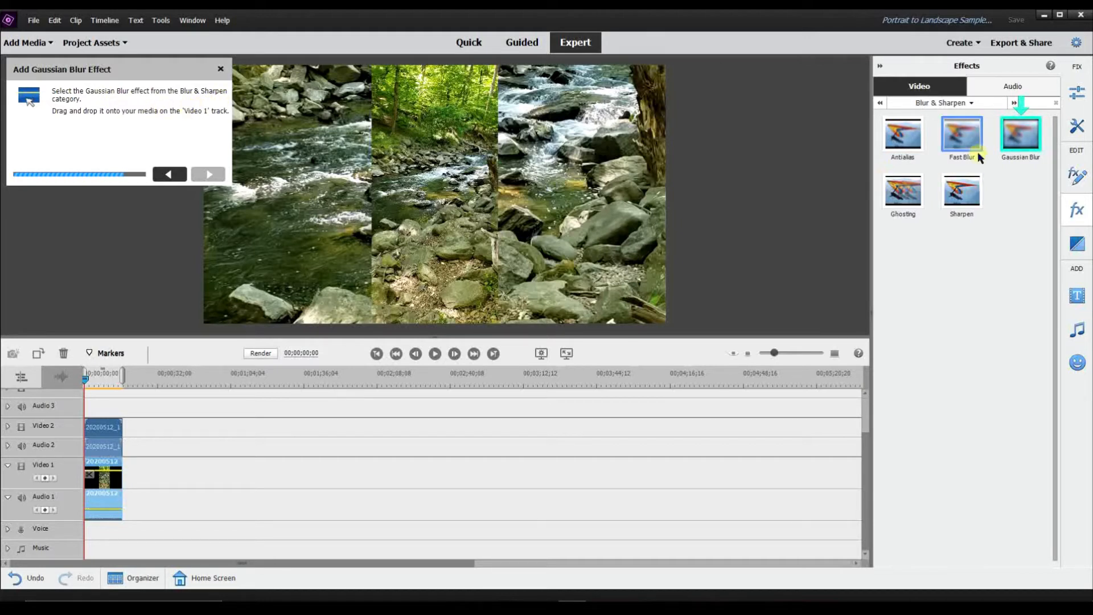
{"action": "left_click_drag", "start_coordinate": [1020, 146], "coordinate": [166, 394]}
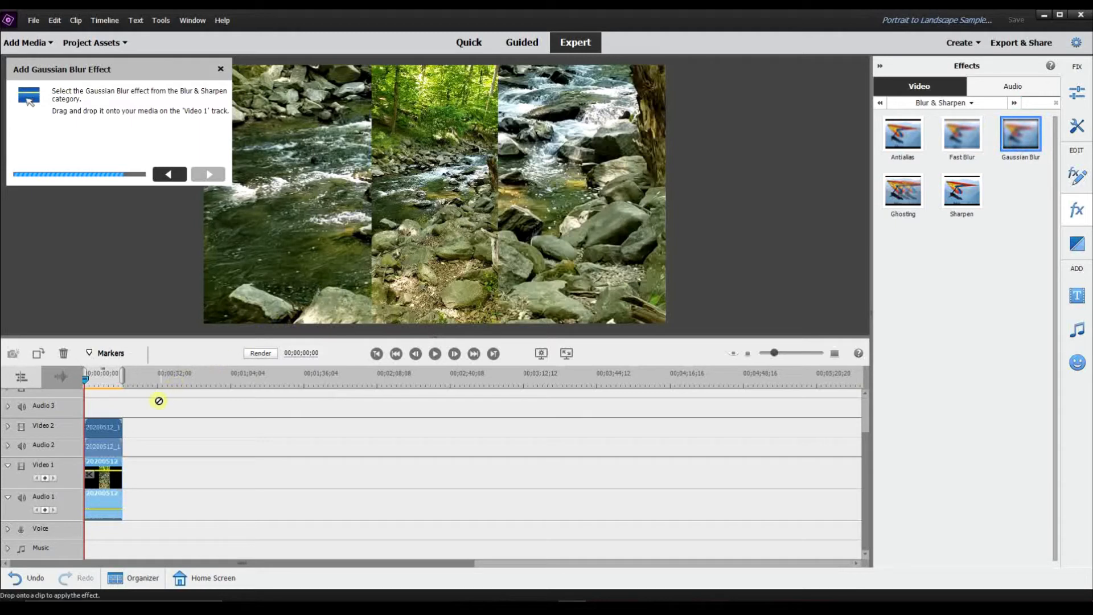
{"action": "left_click_drag", "start_coordinate": [119, 457], "coordinate": [112, 472]}
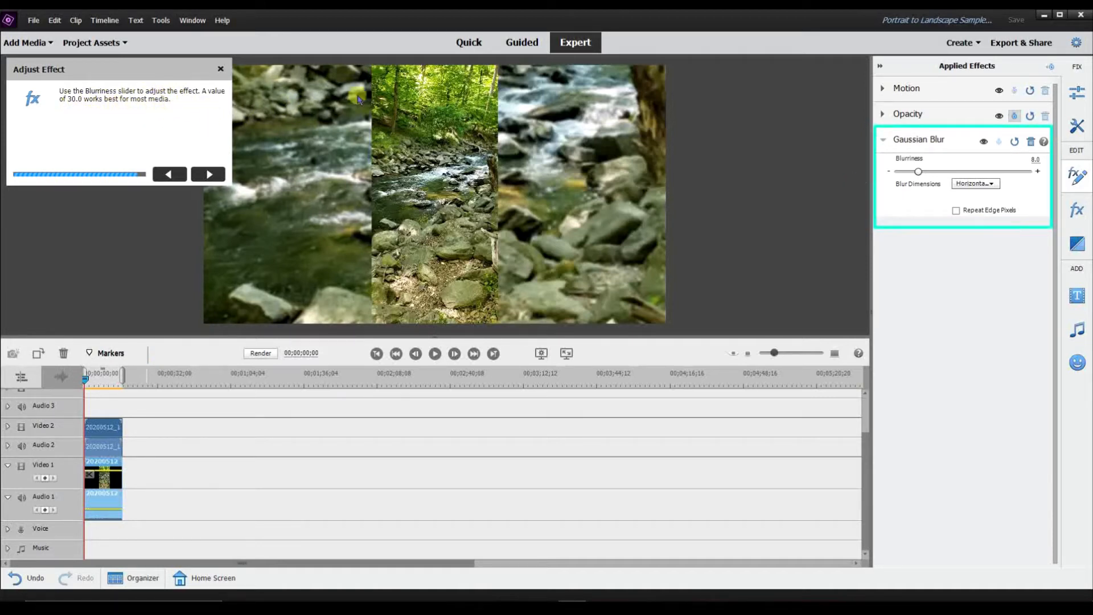
{"action": "left_click", "coordinate": [1022, 152]}
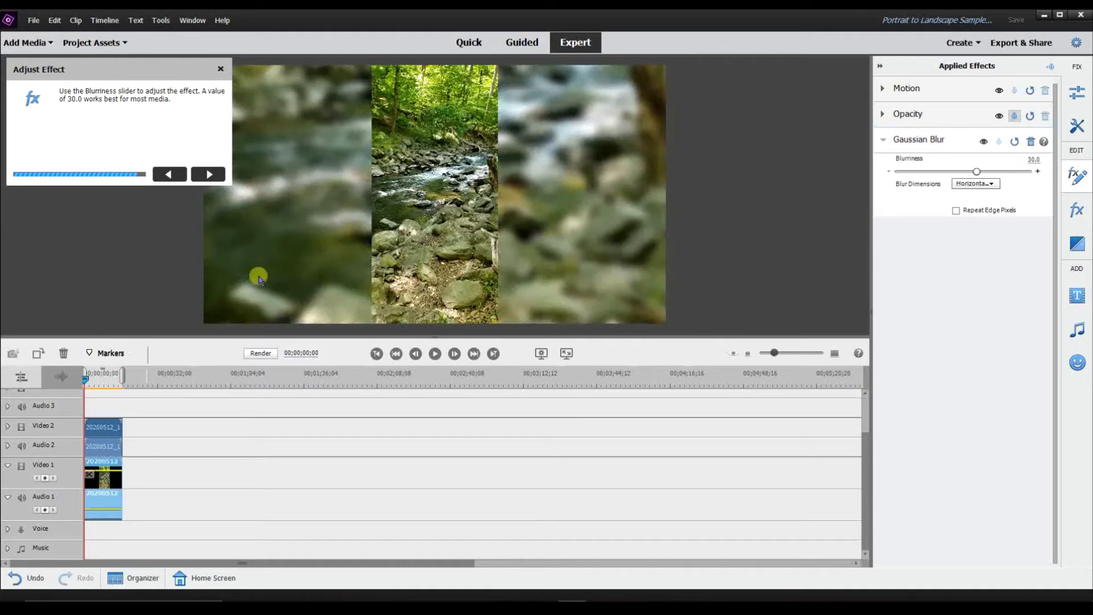
Advance to the end of the Fill Frame guide, preview the playback and complete the guided edit.
{"action": "left_click", "coordinate": [209, 175]}
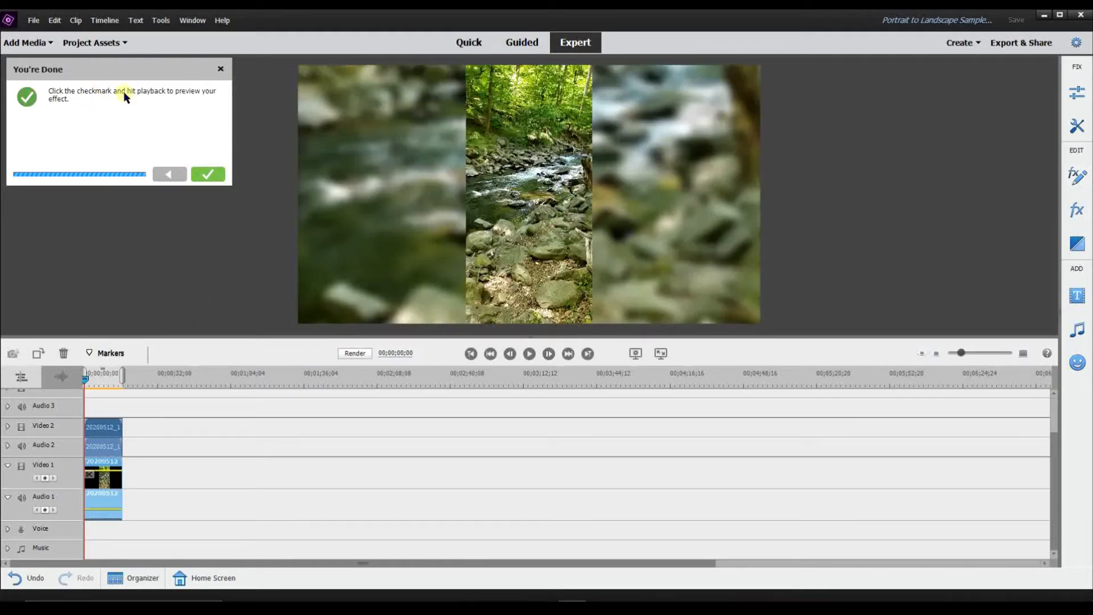
{"action": "left_click", "coordinate": [529, 354]}
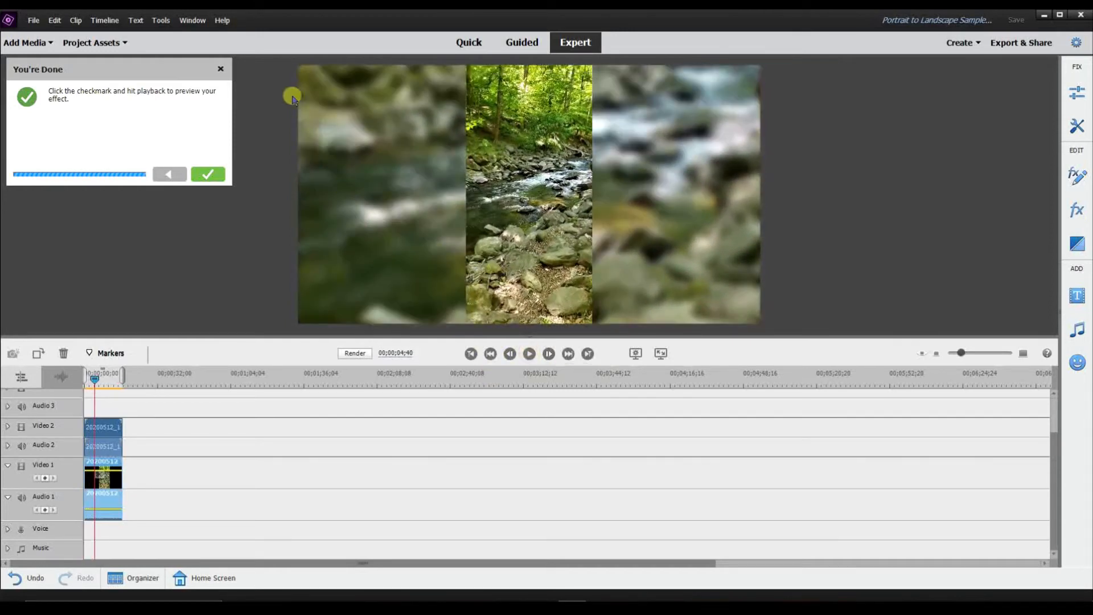
{"action": "left_click", "coordinate": [211, 175]}
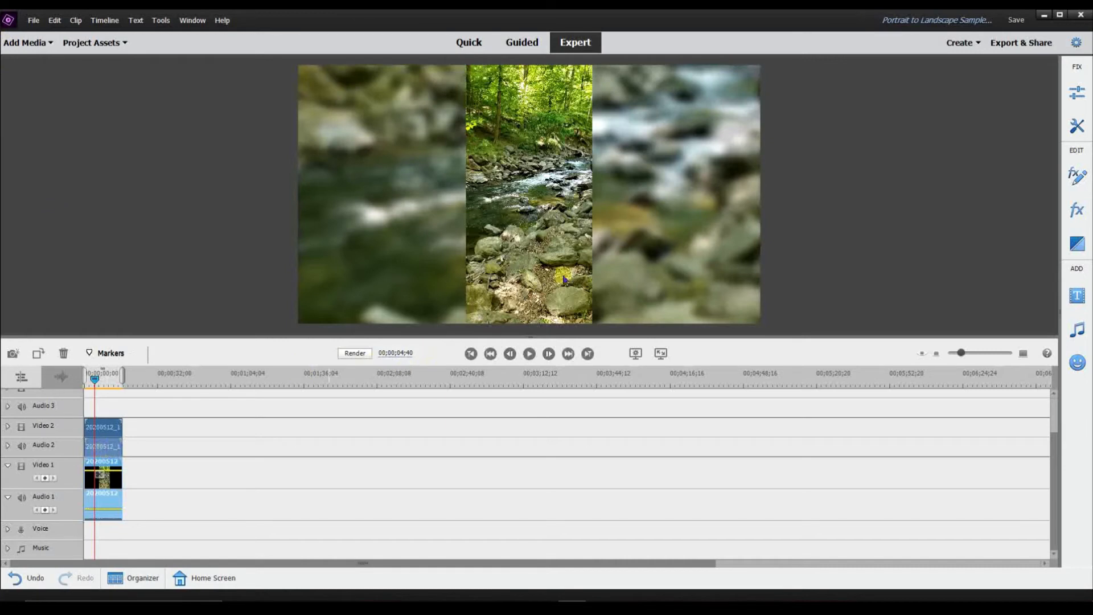
Replace the Gaussian Blur on the Video 1 clip with the Fast Blur effect.
{"action": "left_click", "coordinate": [1077, 176]}
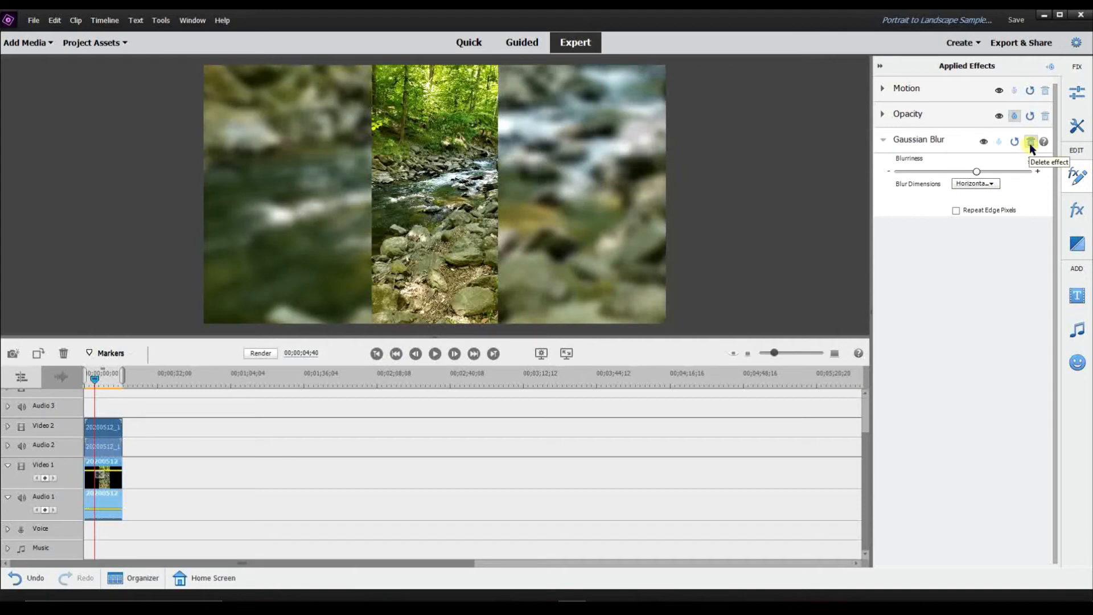
{"action": "left_click", "coordinate": [1029, 143]}
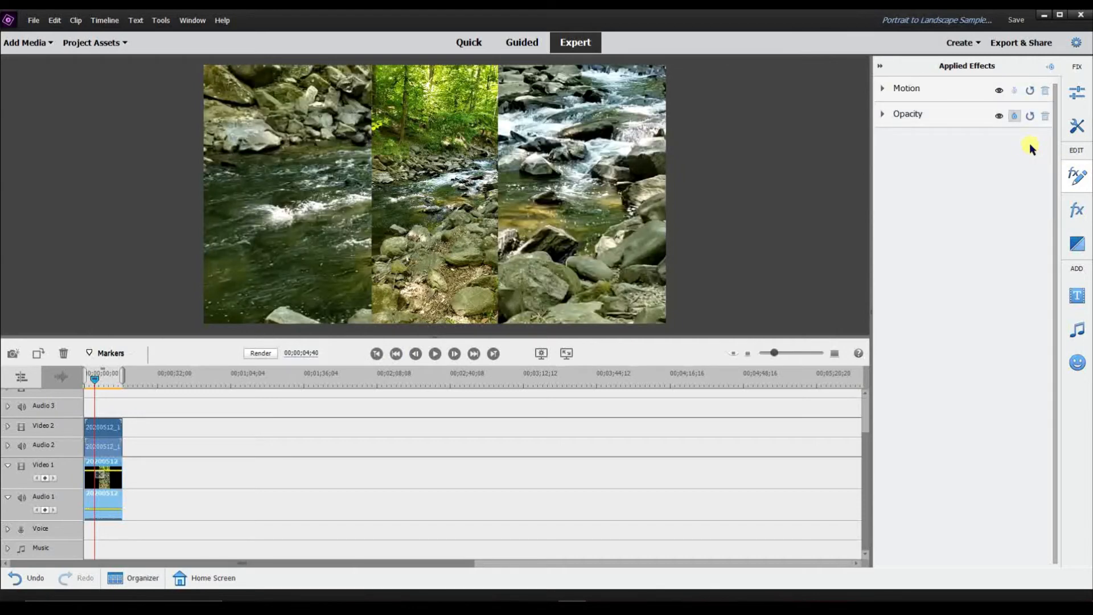
{"action": "left_click", "coordinate": [1077, 210]}
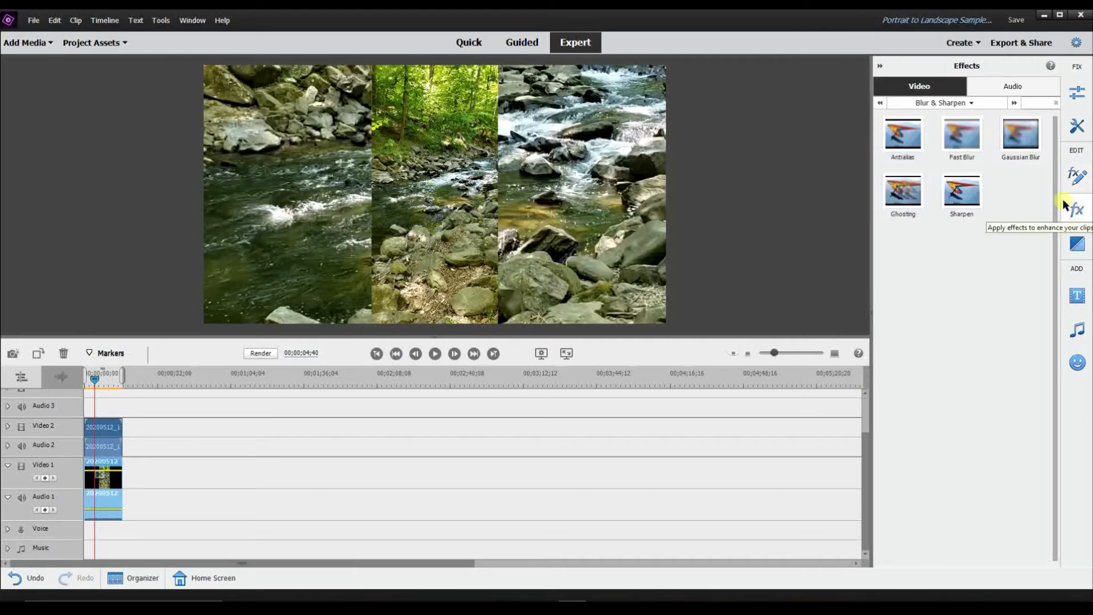
{"action": "left_click", "coordinate": [972, 141]}
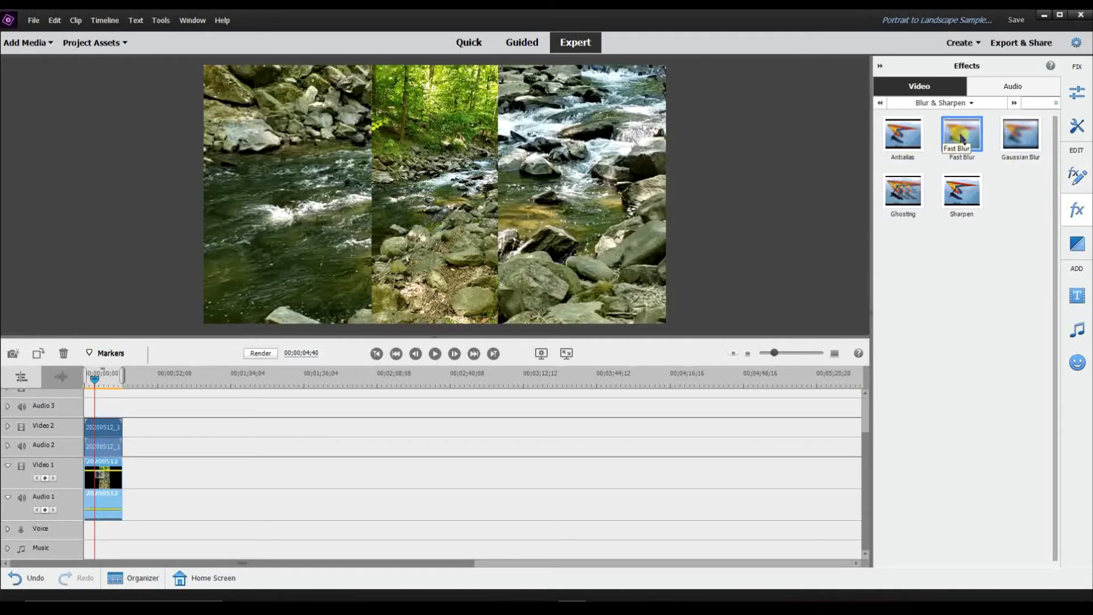
{"action": "left_click_drag", "start_coordinate": [498, 354], "coordinate": [200, 417]}
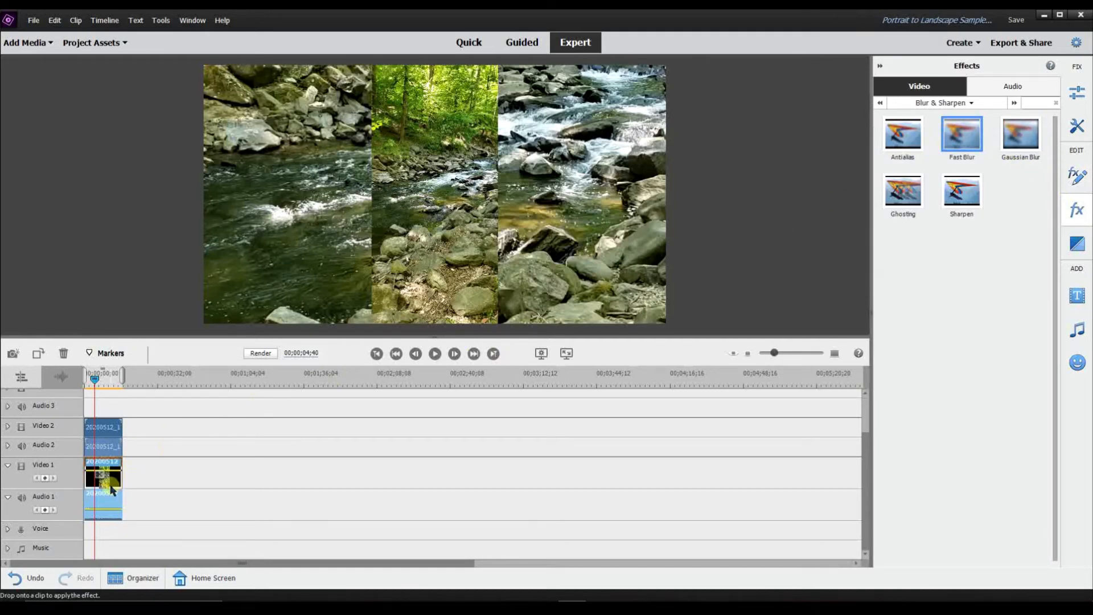
{"action": "left_click_drag", "start_coordinate": [112, 491], "coordinate": [112, 491]}
{"action": "left_click", "coordinate": [178, 327]}
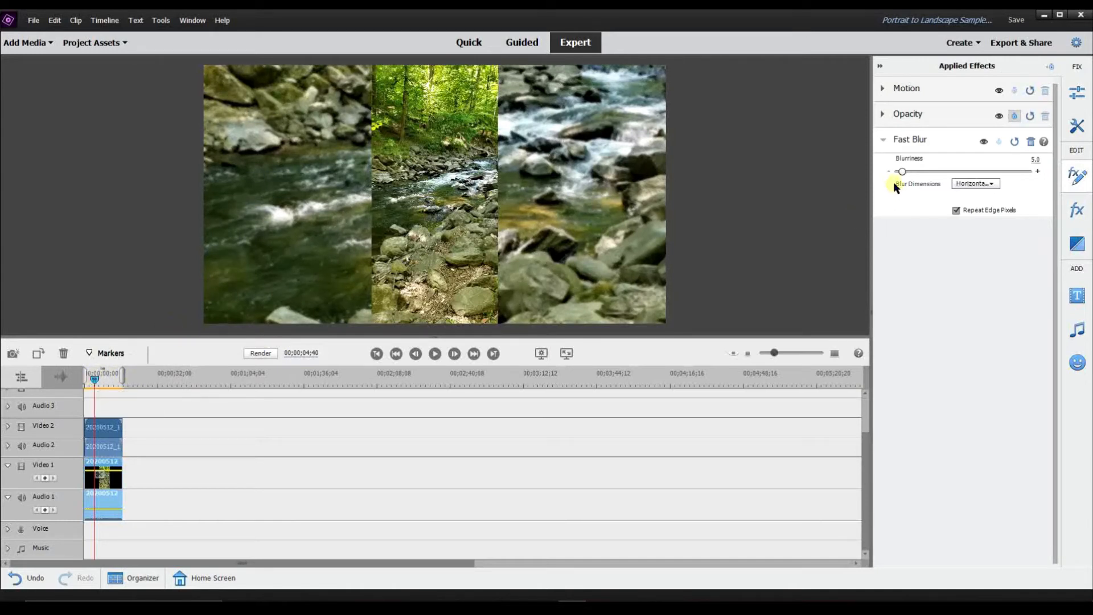
Set the Fast Blur's blurriness to 35 and return the playhead to the start of the timeline.
{"action": "left_click_drag", "start_coordinate": [903, 168], "coordinate": [963, 184]}
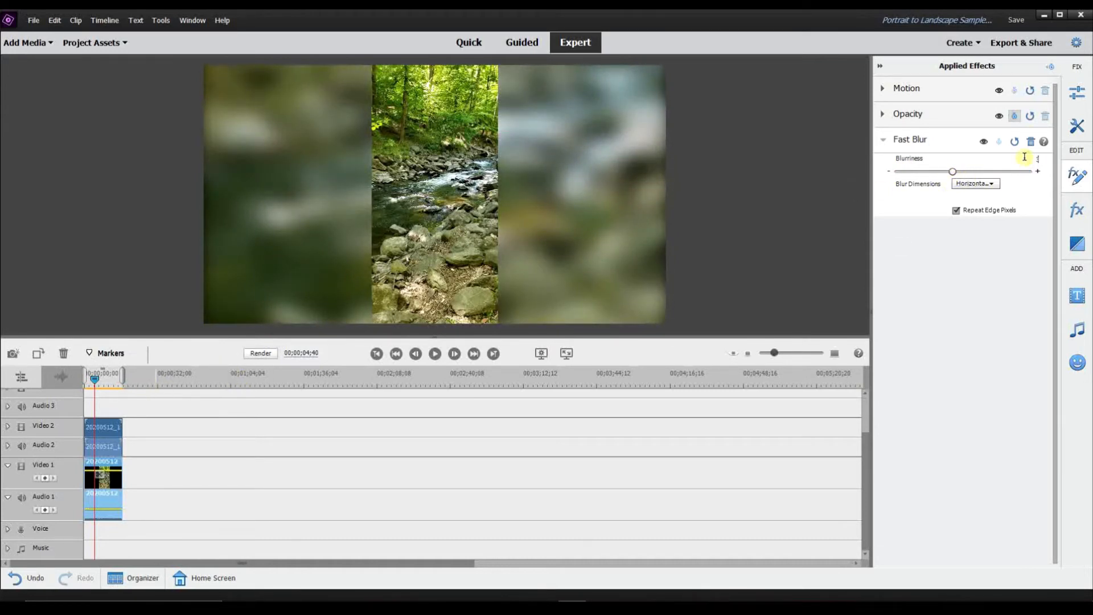
{"action": "type", "text": "35"}
{"action": "key", "text": "Return"}
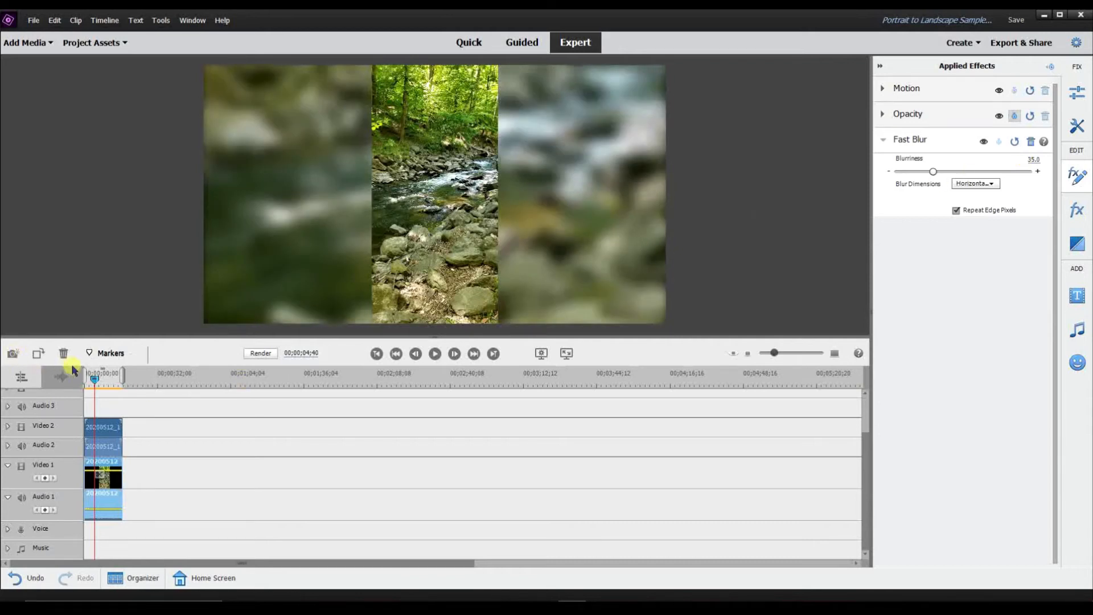
{"action": "left_click_drag", "start_coordinate": [93, 381], "coordinate": [76, 378]}
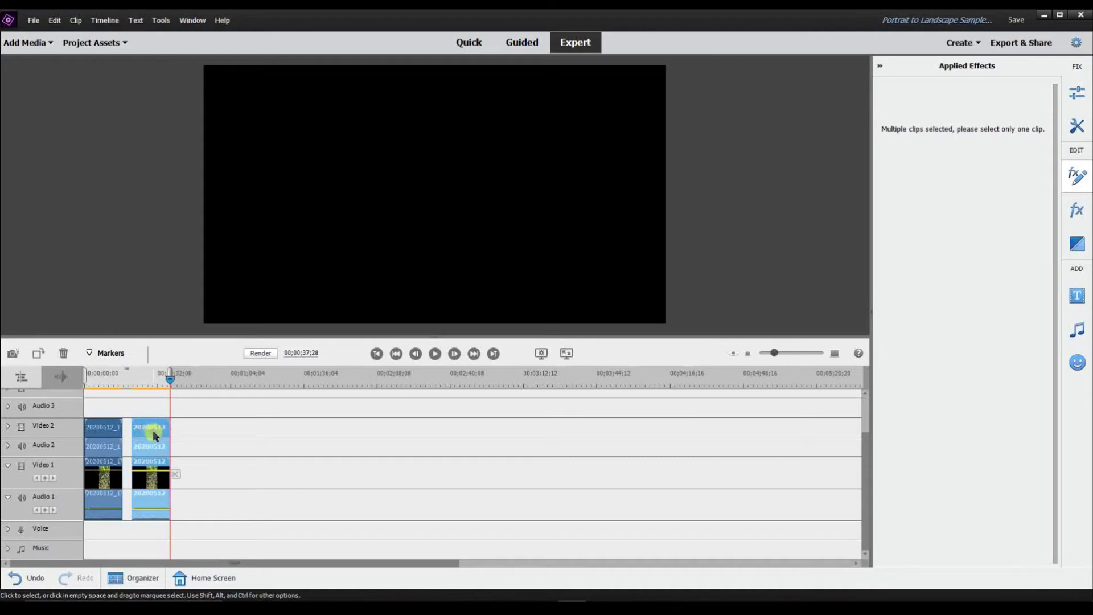
Move the second pair of clips directly against the first pair and select the first clip on Video 1.
{"action": "left_click_drag", "start_coordinate": [153, 434], "coordinate": [147, 434]}
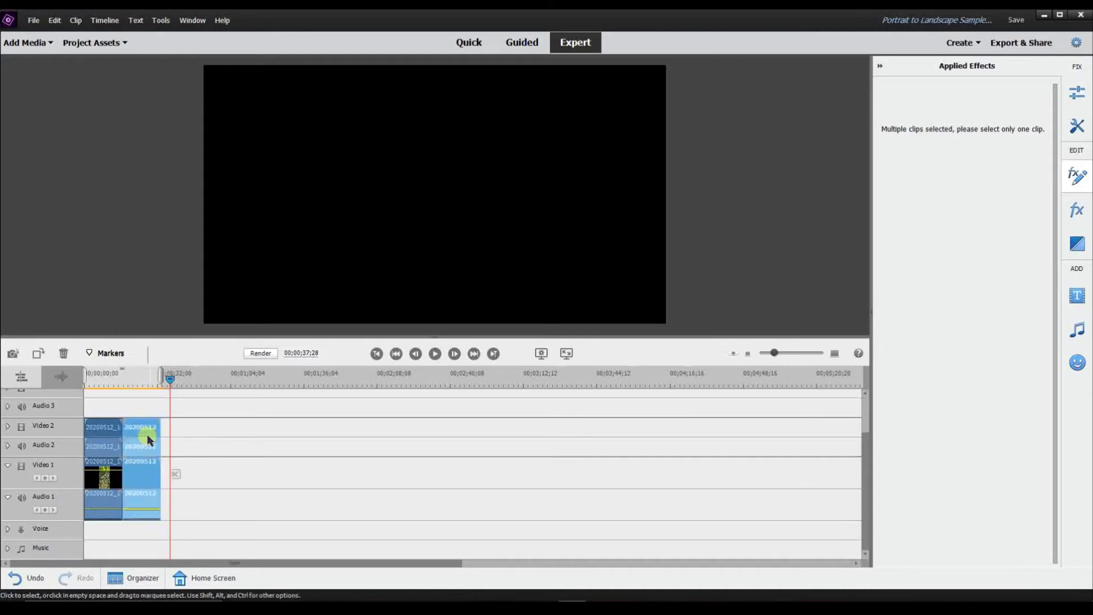
{"action": "left_click", "coordinate": [116, 447]}
{"action": "left_click", "coordinate": [111, 469]}
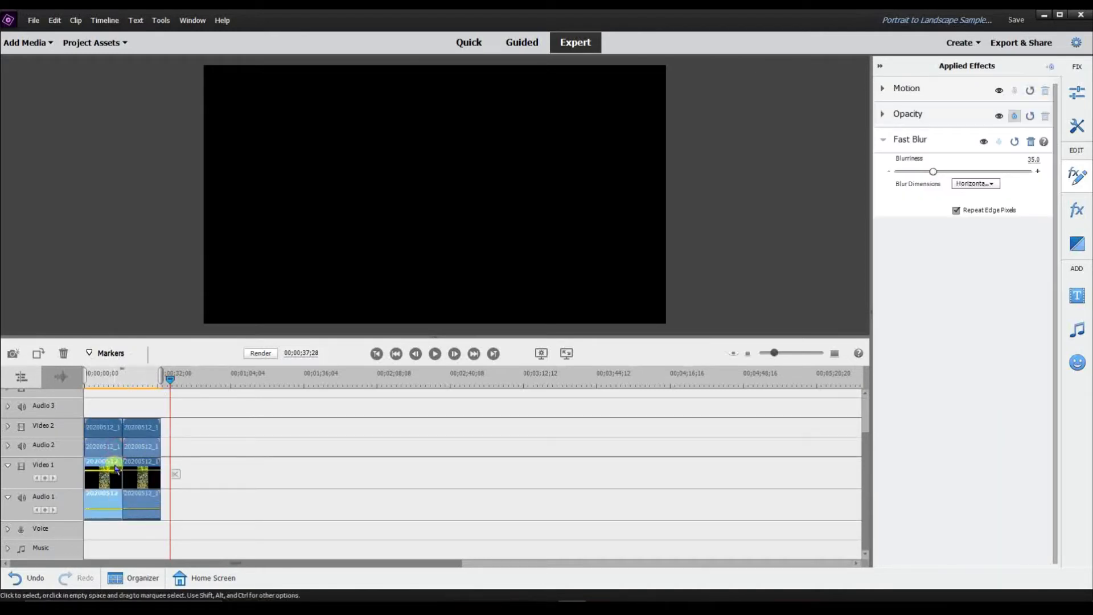
Replace the Fast Blur on the second Video 1 clip with the Ghosting effect.
{"action": "left_click", "coordinate": [132, 473]}
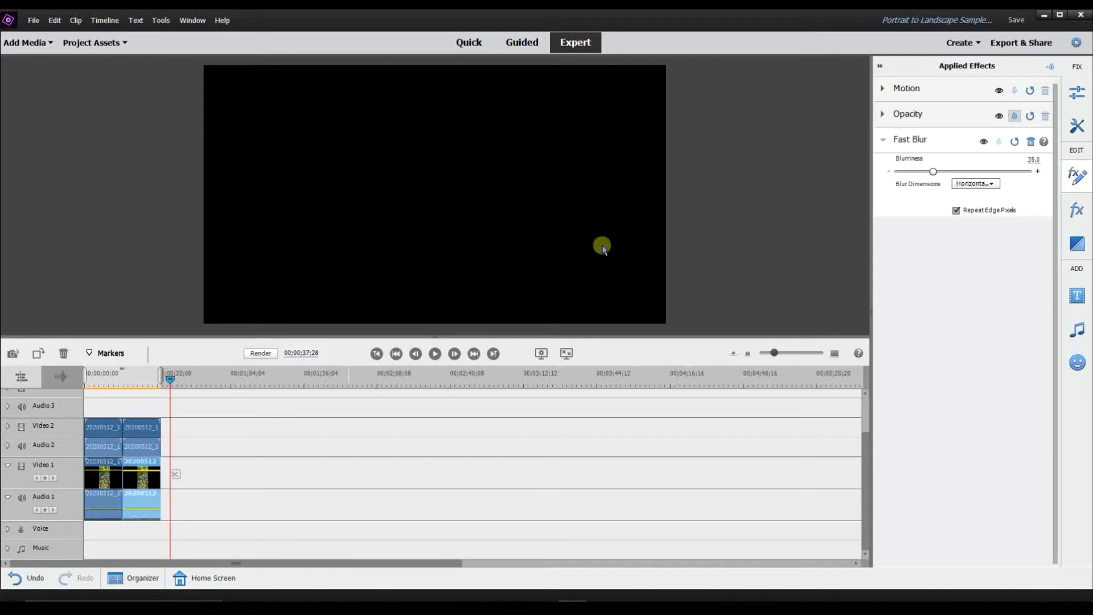
{"action": "left_click", "coordinate": [1031, 142]}
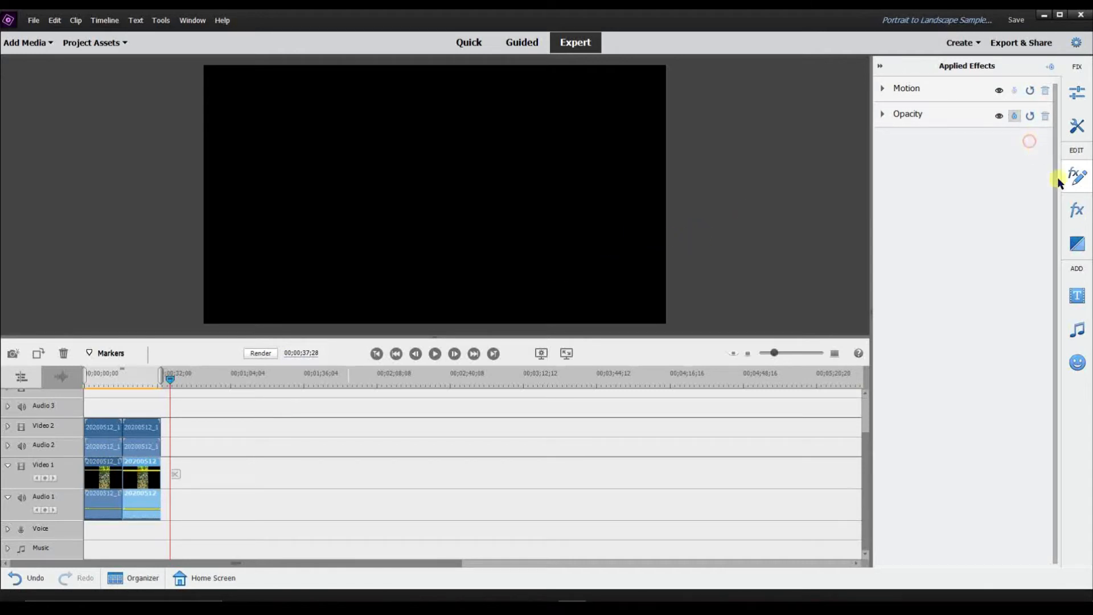
{"action": "left_click", "coordinate": [1077, 209]}
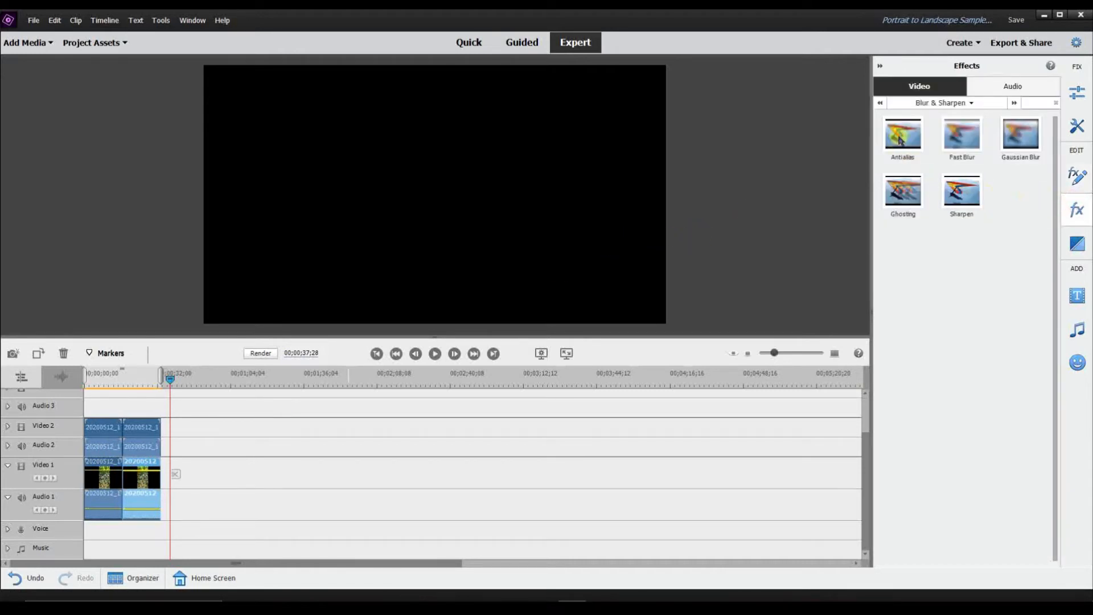
{"action": "left_click_drag", "start_coordinate": [911, 194], "coordinate": [467, 434]}
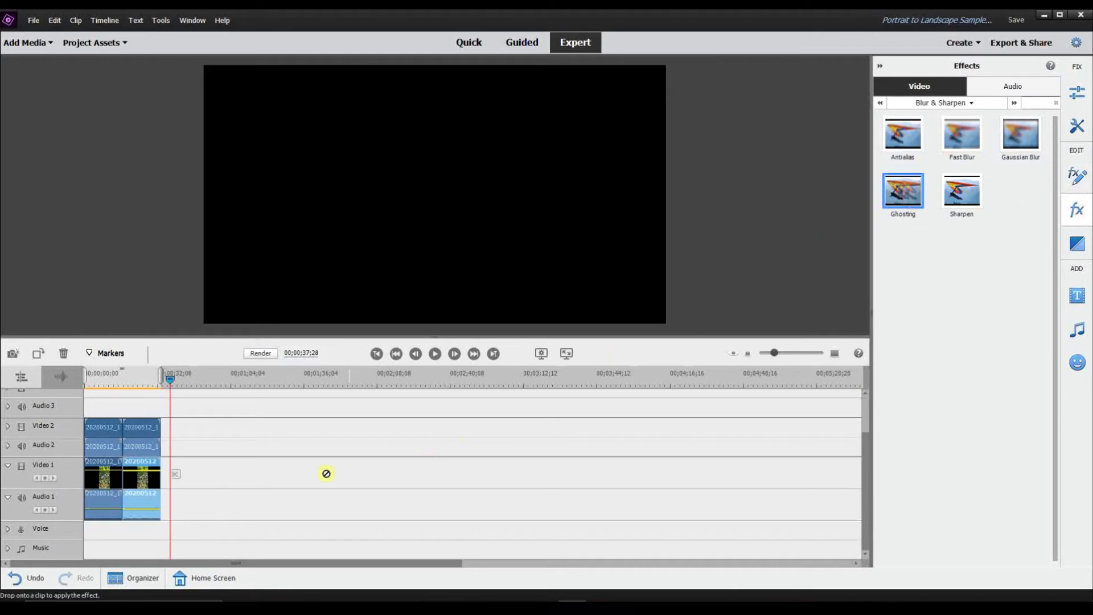
{"action": "left_click_drag", "start_coordinate": [326, 474], "coordinate": [142, 475]}
Preview the Ghosting effect by playing the second clip from near its start.
{"action": "left_click_drag", "start_coordinate": [170, 381], "coordinate": [137, 393]}
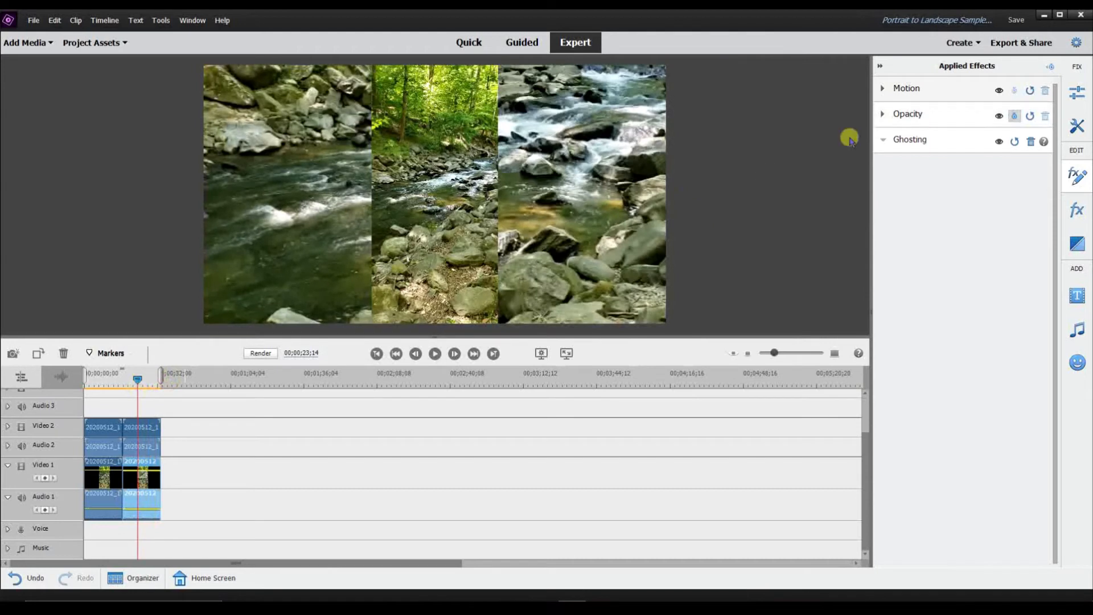
{"action": "left_click", "coordinate": [903, 139]}
{"action": "left_click", "coordinate": [890, 140]}
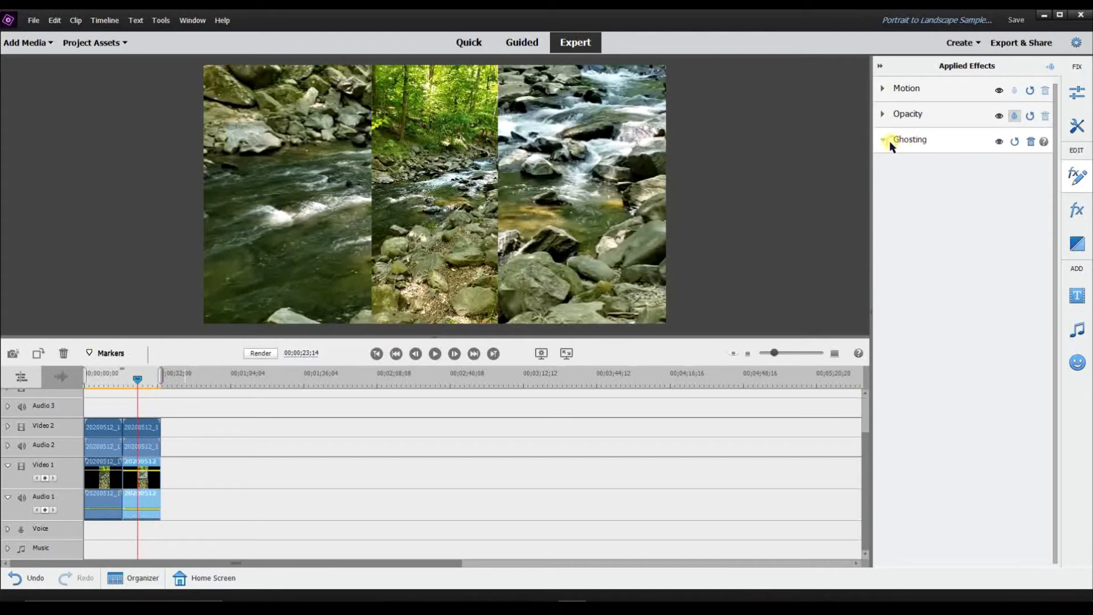
{"action": "left_click", "coordinate": [887, 138]}
{"action": "left_click_drag", "start_coordinate": [138, 379], "coordinate": [126, 381]}
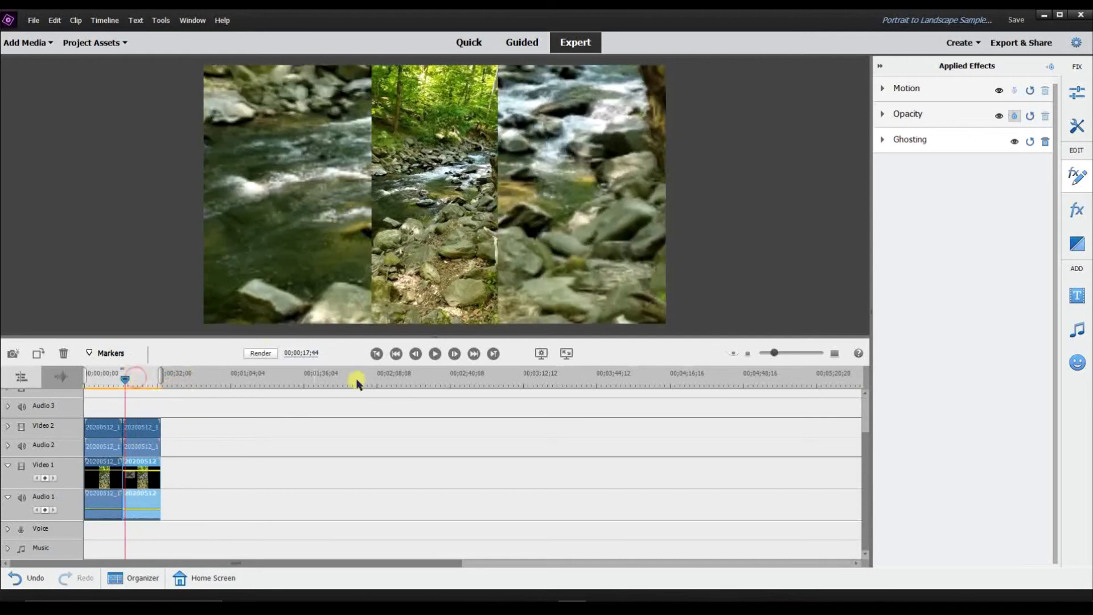
{"action": "left_click", "coordinate": [435, 354]}
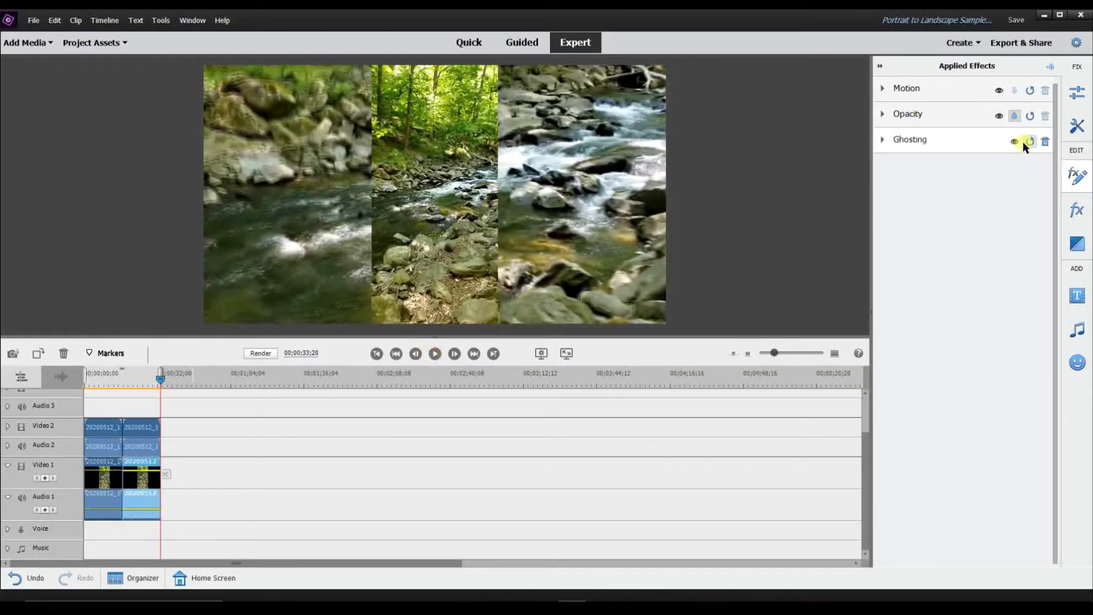
Duplicate the second pair of clips at the end of the timeline and close the gap before the copy.
{"action": "left_click_drag", "start_coordinate": [226, 493], "coordinate": [148, 437]}
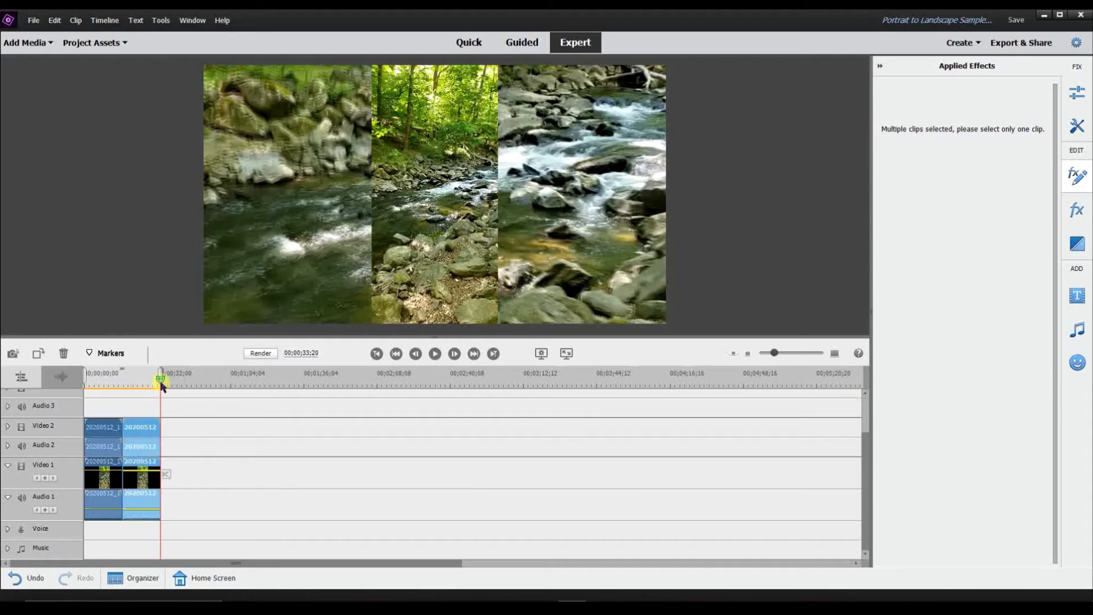
{"action": "left_click_drag", "start_coordinate": [160, 378], "coordinate": [171, 379]}
{"action": "key", "text": "ctrl+v"}
{"action": "left_click_drag", "start_coordinate": [274, 474], "coordinate": [192, 427]}
{"action": "left_click", "coordinate": [266, 435]}
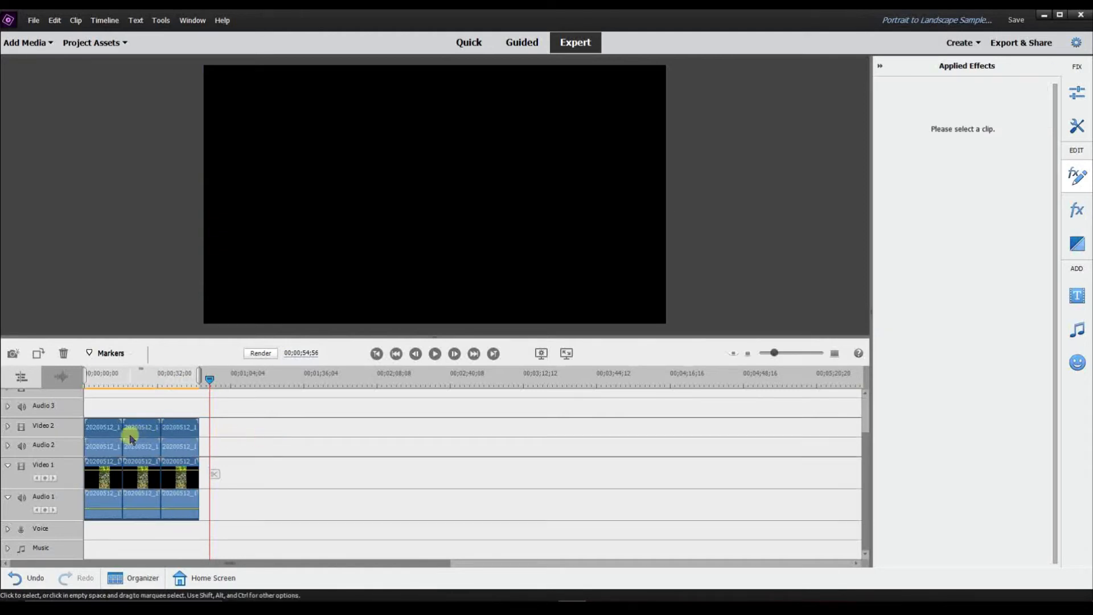
Delete the audio from all three Video 2 clips.
{"action": "left_click", "coordinate": [179, 427]}
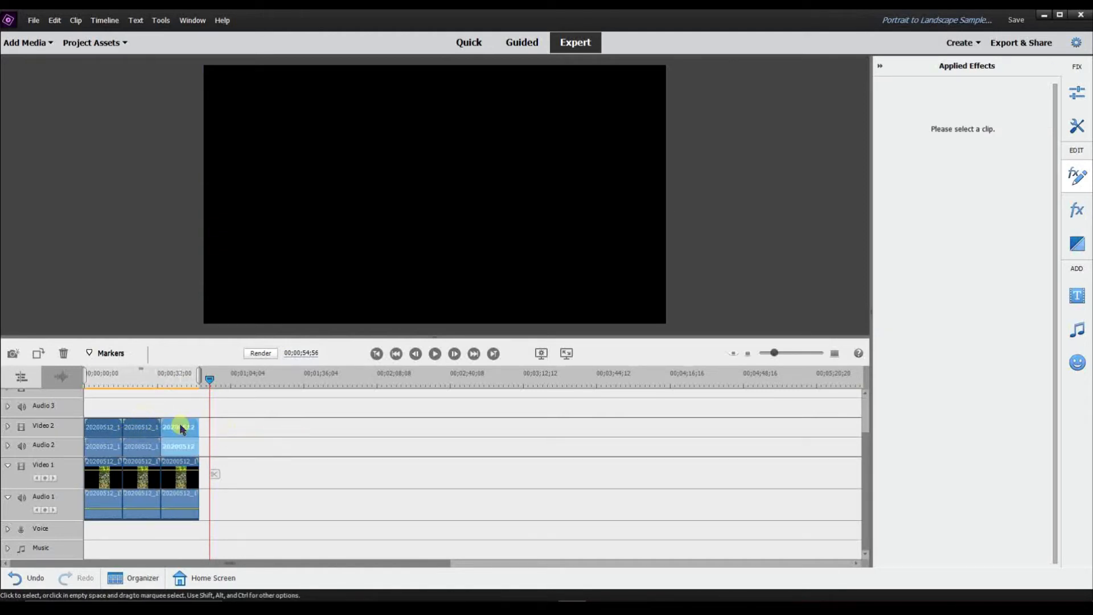
{"action": "right_click", "coordinate": [180, 428]}
{"action": "left_click", "coordinate": [125, 411]}
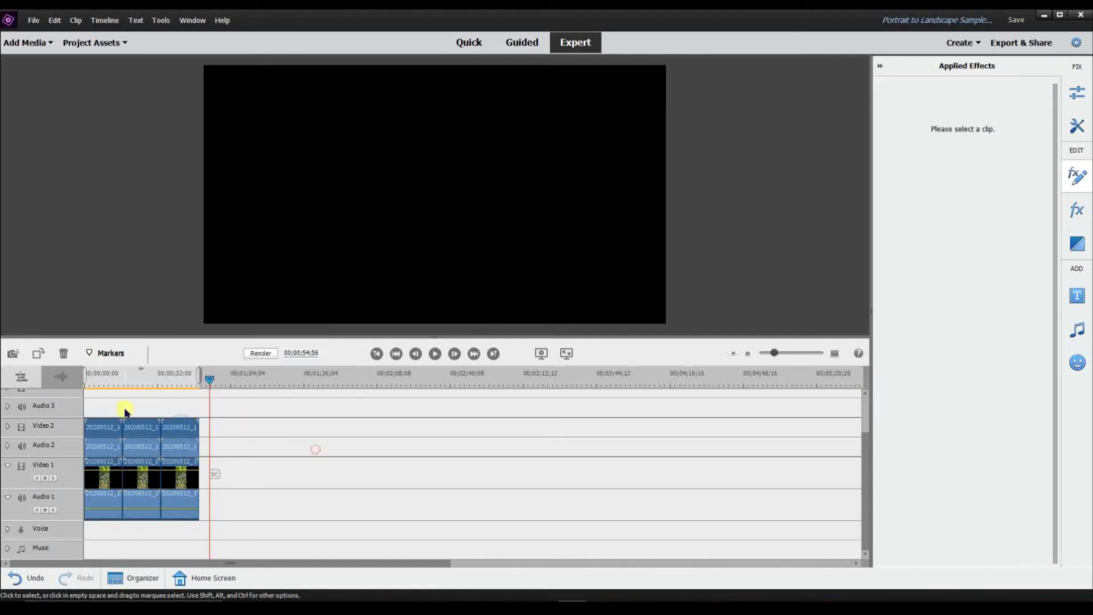
{"action": "left_click_drag", "start_coordinate": [111, 410], "coordinate": [183, 446]}
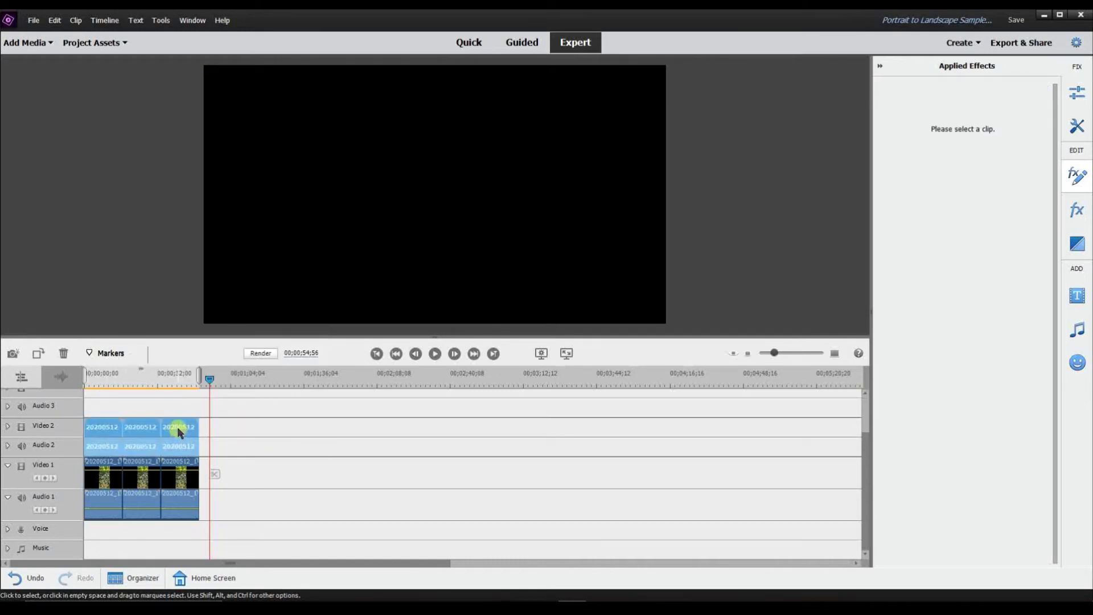
{"action": "right_click", "coordinate": [178, 431]}
{"action": "left_click", "coordinate": [228, 231]}
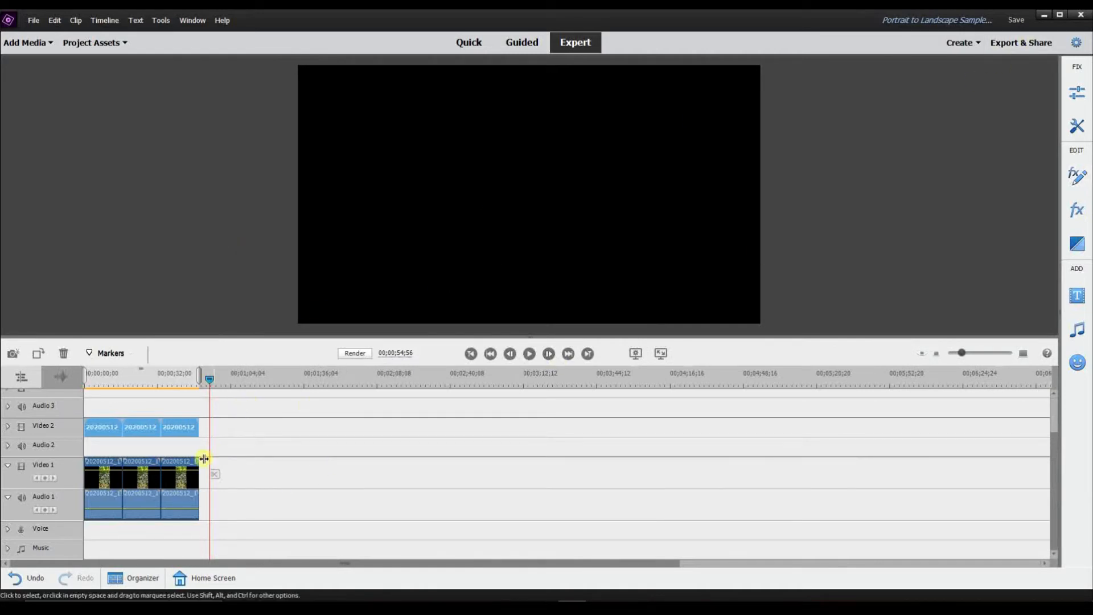
Remove the Ghosting effect from the third Video 1 clip.
{"action": "left_click", "coordinate": [190, 475]}
{"action": "left_click", "coordinate": [1076, 175]}
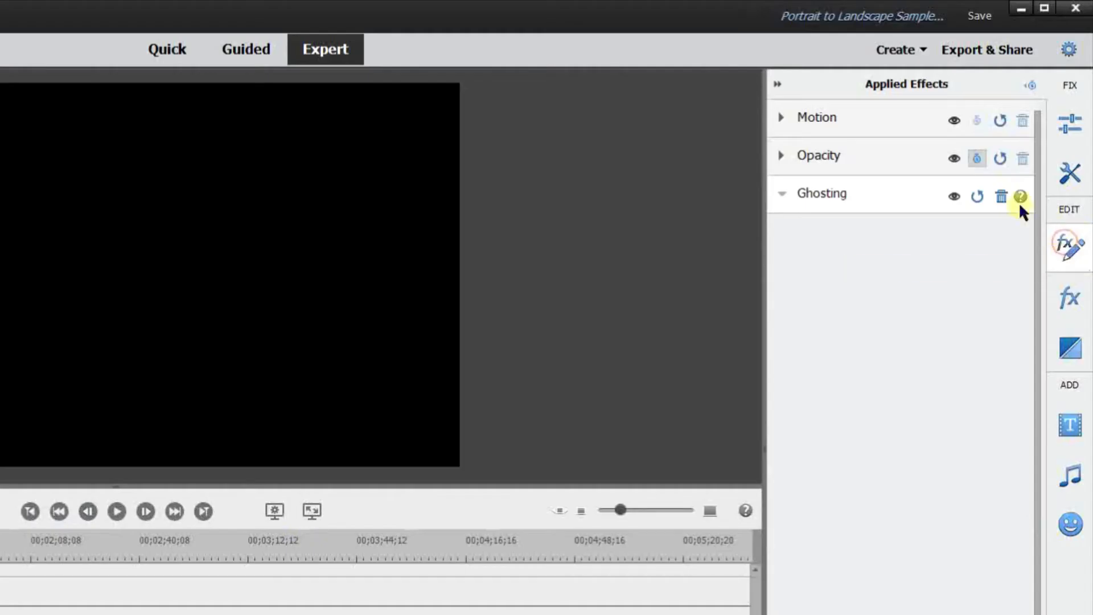
{"action": "left_click", "coordinate": [1034, 142]}
Apply the Noise effect from the Stylize category to the third Video 1 clip and check it in the preview.
{"action": "left_click", "coordinate": [1055, 294]}
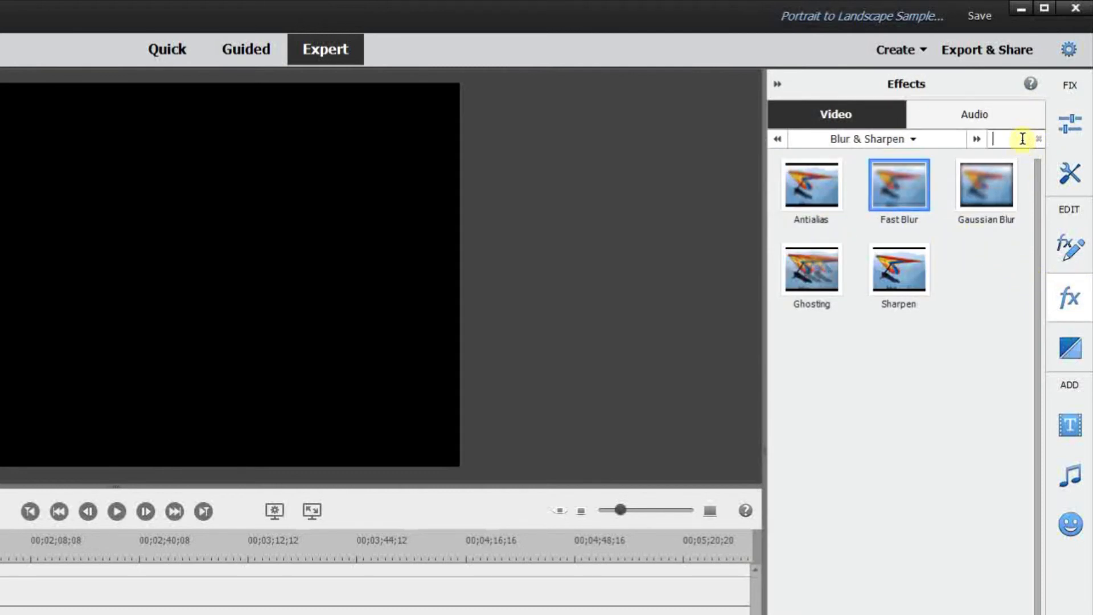
{"action": "left_click", "coordinate": [899, 139]}
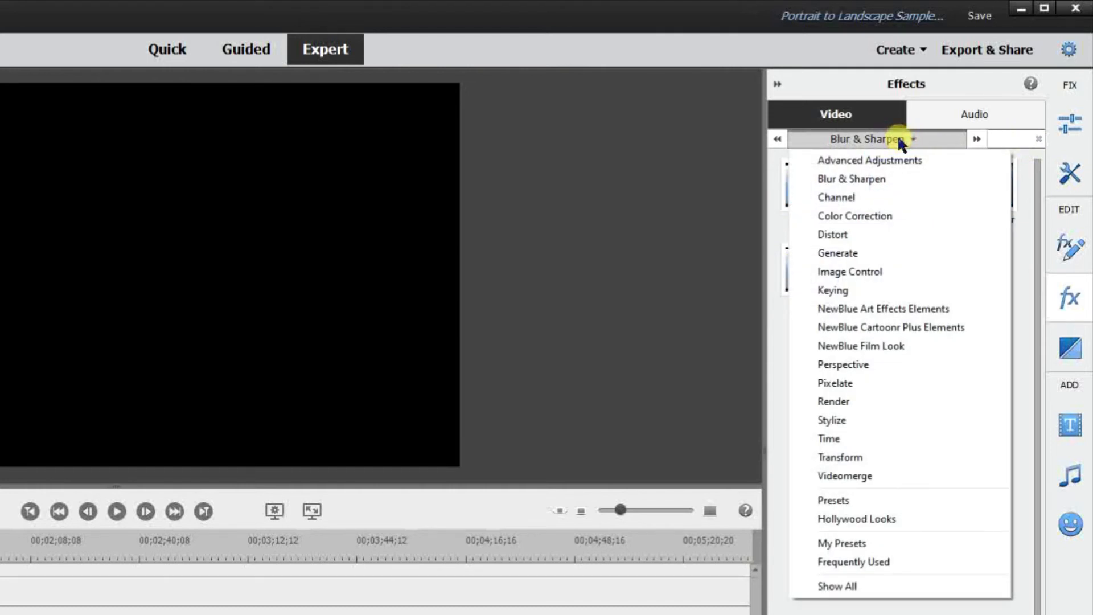
{"action": "left_click", "coordinate": [851, 417]}
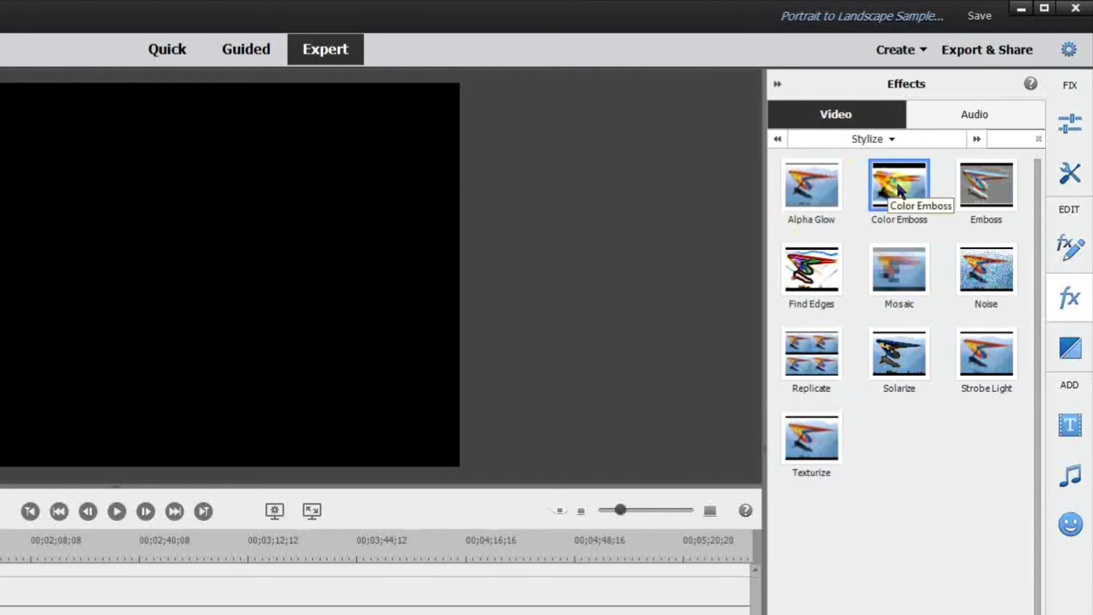
{"action": "left_click", "coordinate": [985, 275]}
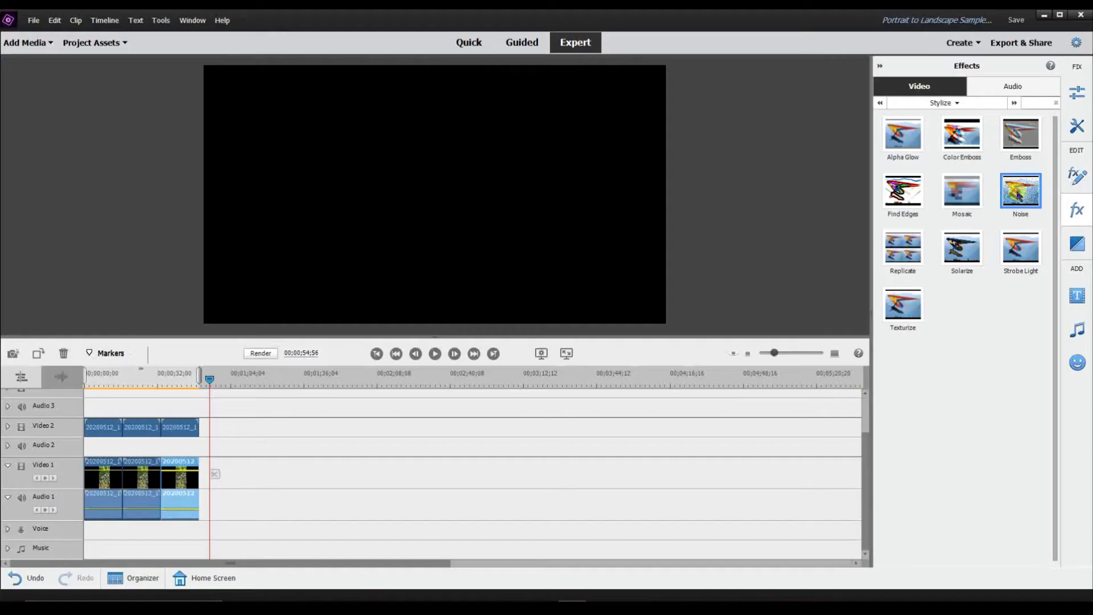
{"action": "left_click_drag", "start_coordinate": [982, 273], "coordinate": [438, 460]}
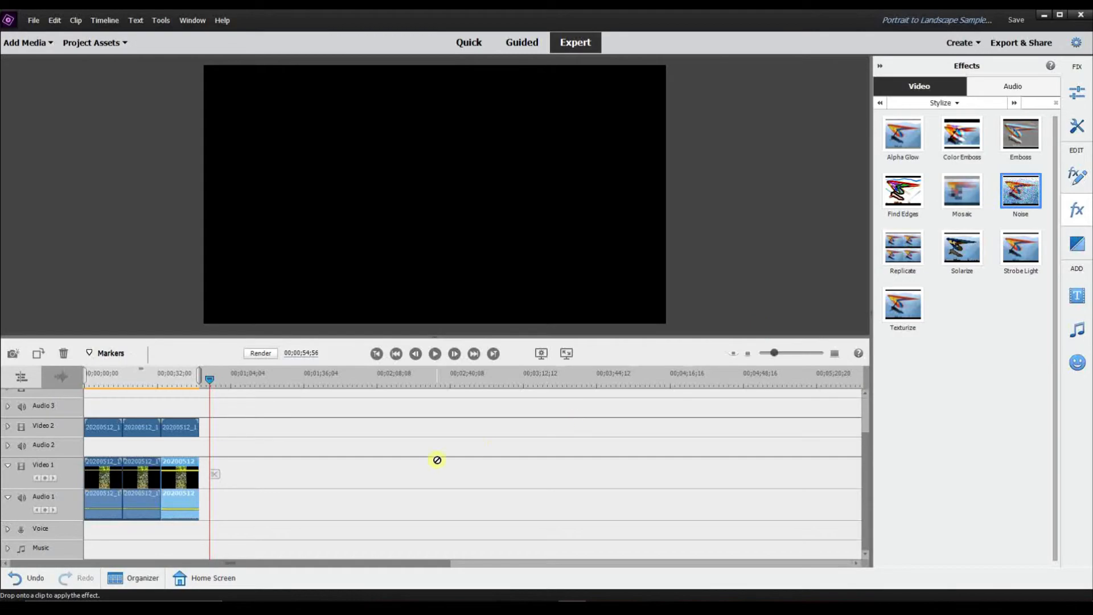
{"action": "left_click_drag", "start_coordinate": [149, 440], "coordinate": [176, 473]}
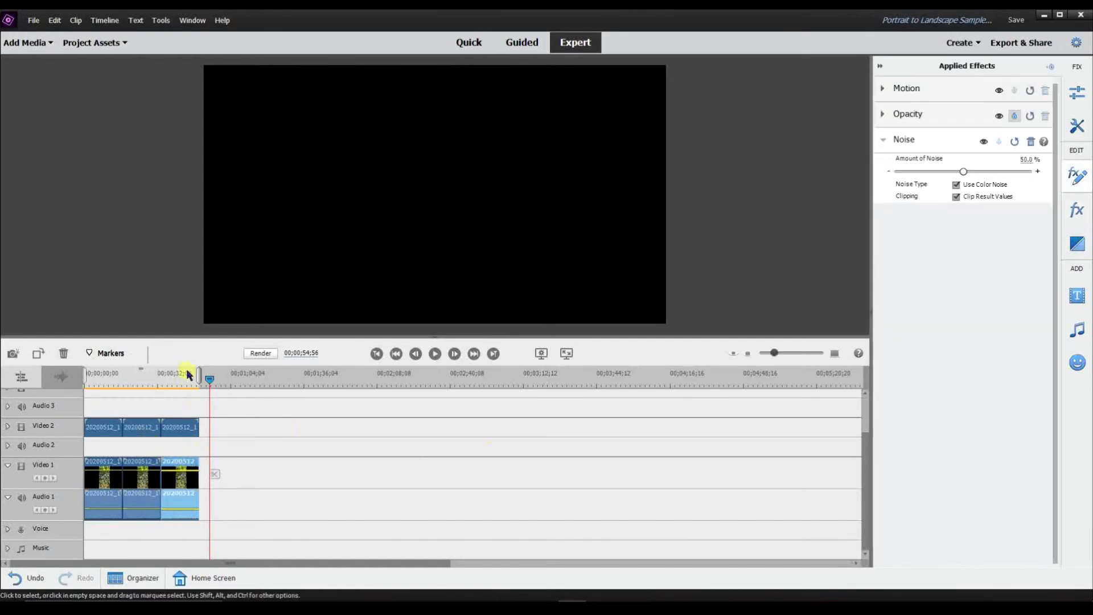
{"action": "mouse_move", "coordinate": [209, 381]}
{"action": "left_mouse_down"}
{"action": "mouse_move", "coordinate": [171, 381]}
{"action": "mouse_move", "coordinate": [196, 385]}
{"action": "left_mouse_up"}
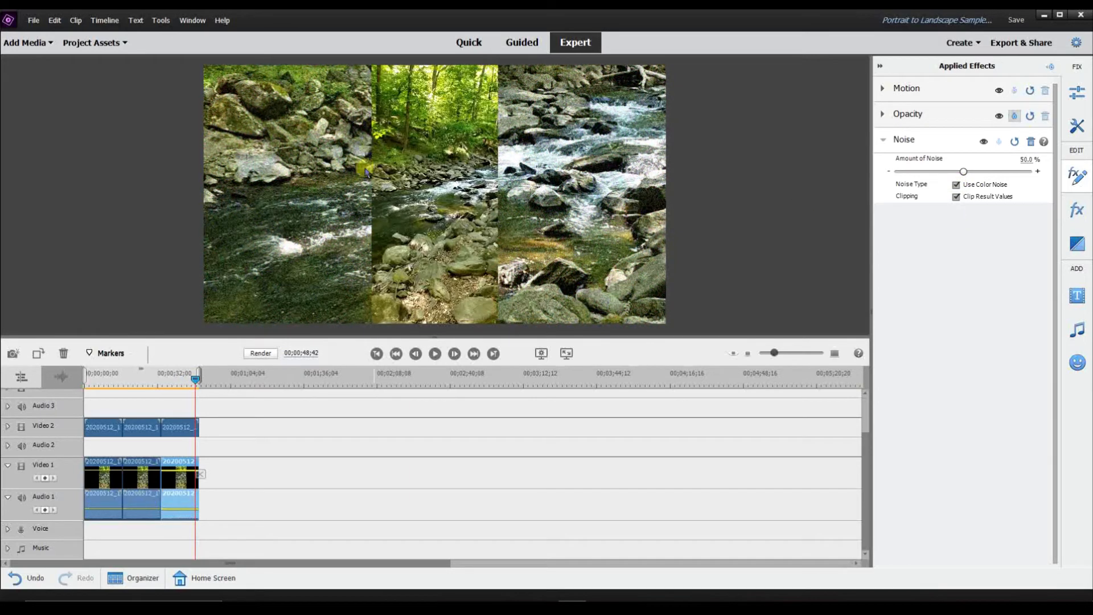
Duplicate the third pair of clips at the end of the timeline and delete the gap before the copy.
{"action": "left_click_drag", "start_coordinate": [197, 379], "coordinate": [225, 379]}
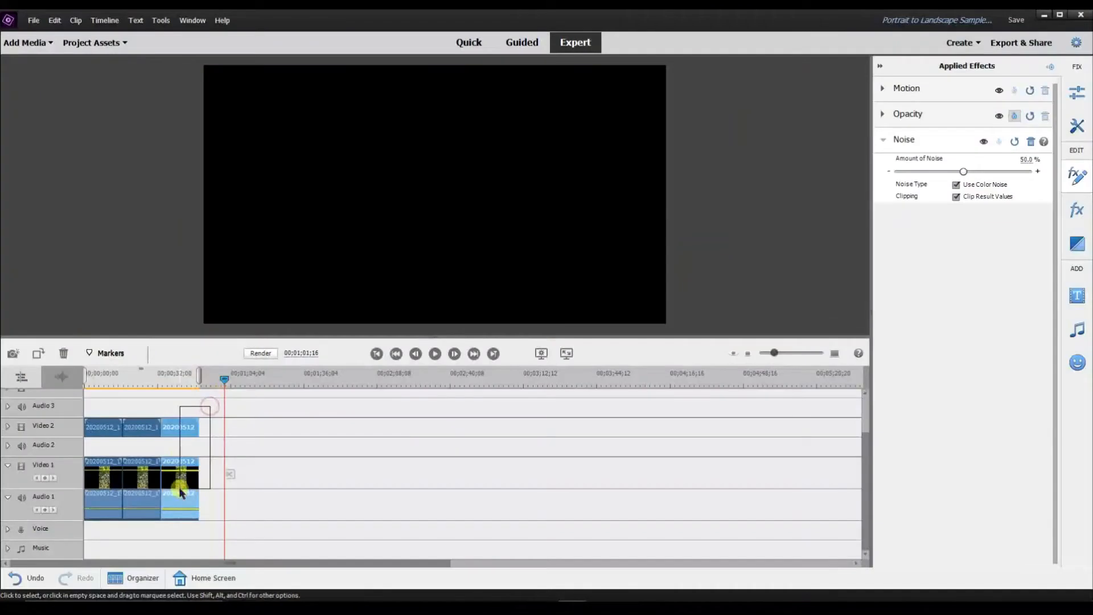
{"action": "left_click_drag", "start_coordinate": [183, 480], "coordinate": [192, 480]}
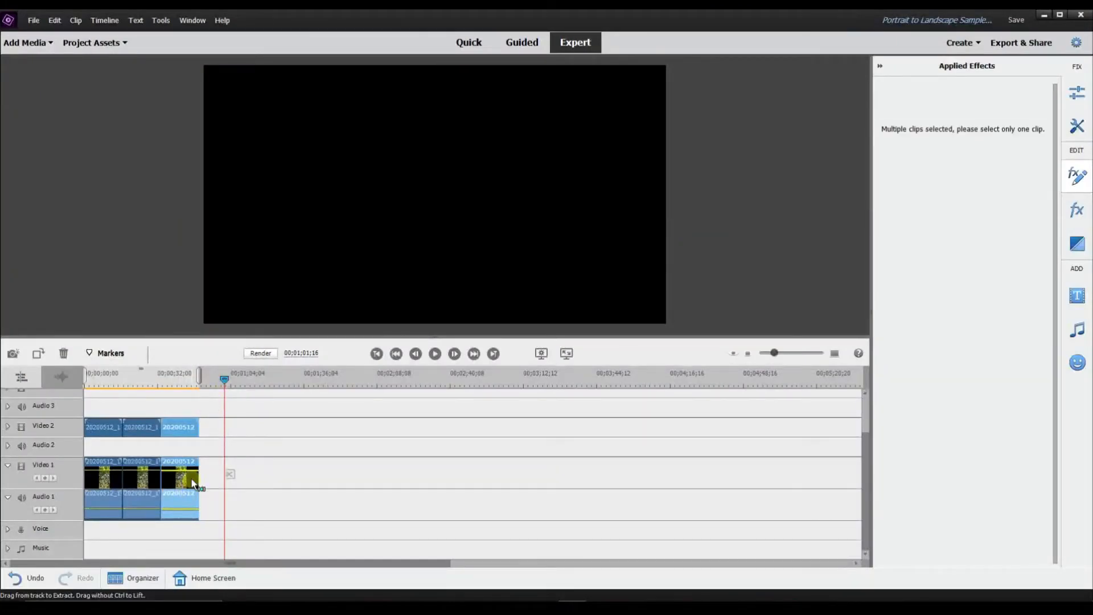
{"action": "key", "text": "ctrl+v"}
{"action": "right_click", "coordinate": [220, 431]}
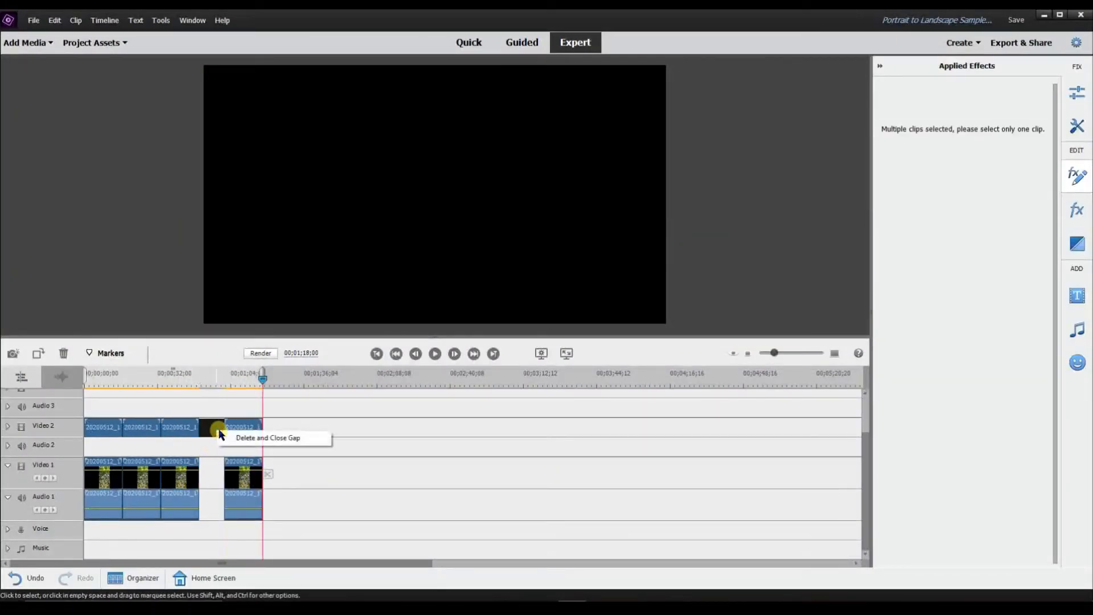
{"action": "left_click", "coordinate": [228, 438]}
Replace the Noise effect on the fourth Video 1 clip with Mosaic, with the playhead placed over that clip.
{"action": "left_click", "coordinate": [256, 379]}
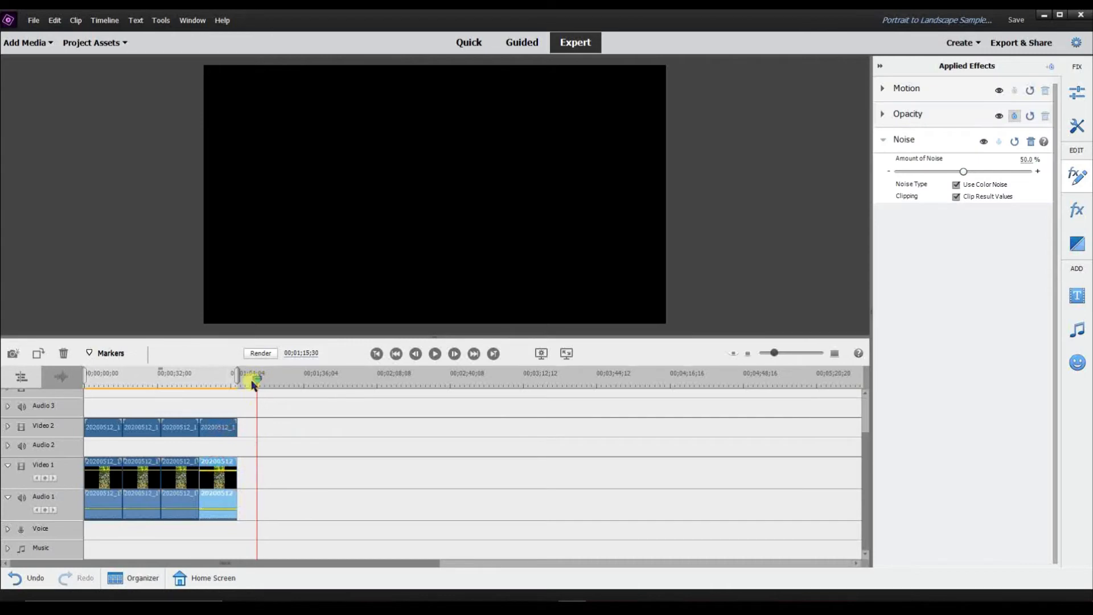
{"action": "left_click_drag", "start_coordinate": [252, 383], "coordinate": [212, 397]}
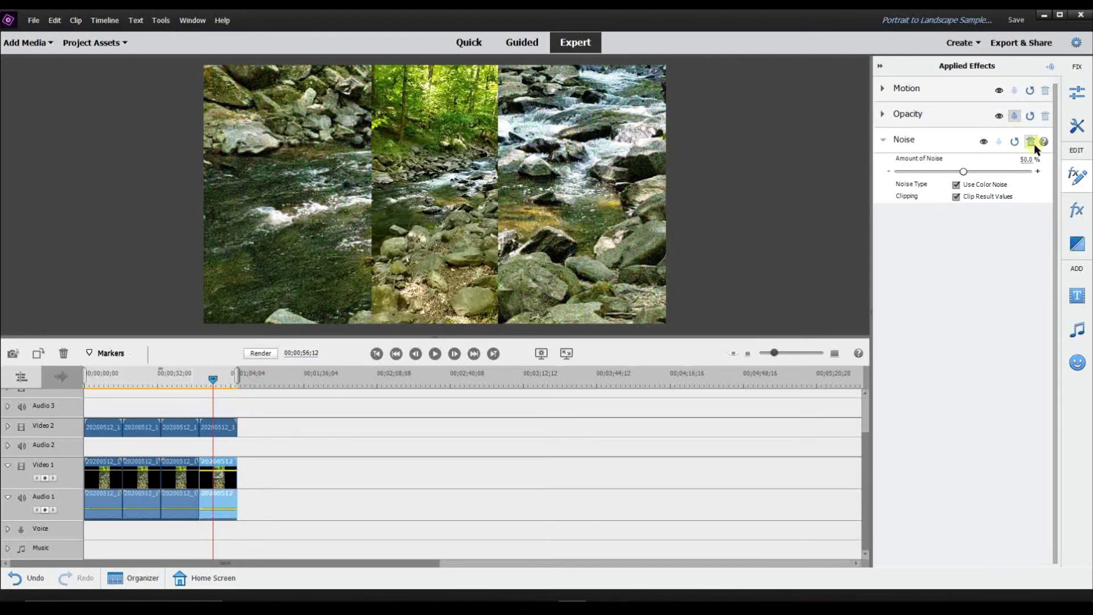
{"action": "left_click", "coordinate": [1075, 214]}
{"action": "left_click", "coordinate": [1031, 142]}
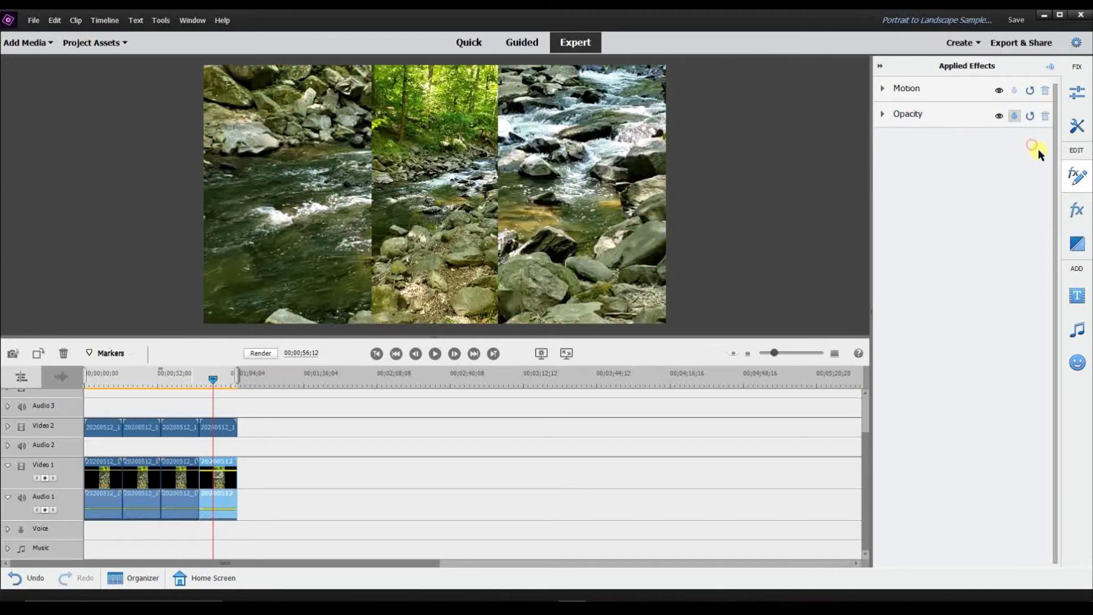
{"action": "left_click", "coordinate": [1080, 209]}
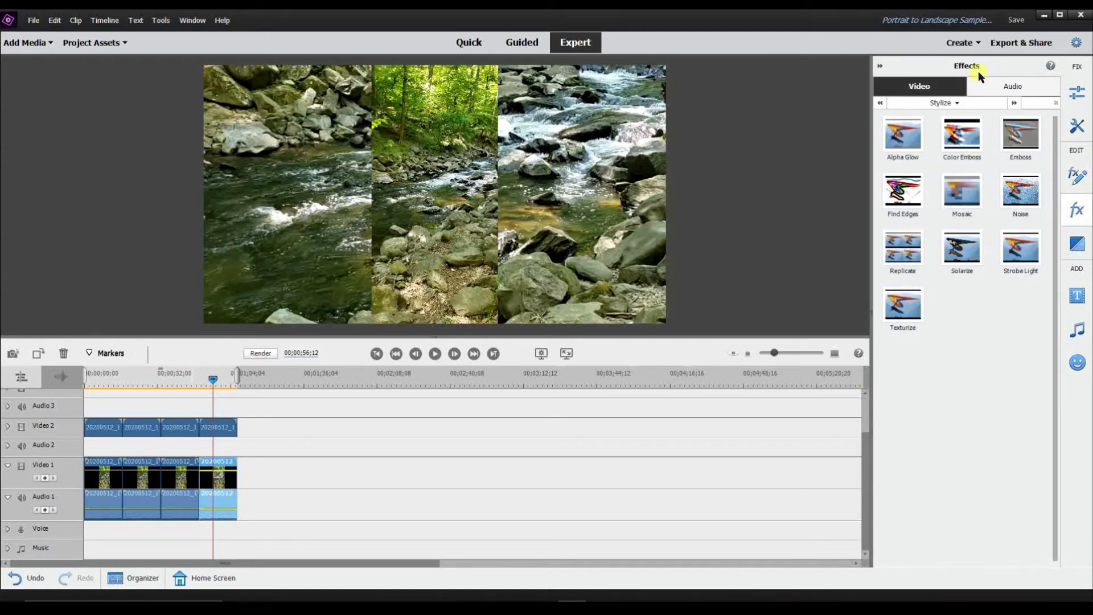
{"action": "left_click_drag", "start_coordinate": [951, 214], "coordinate": [298, 396]}
{"action": "left_click_drag", "start_coordinate": [224, 491], "coordinate": [225, 483]}
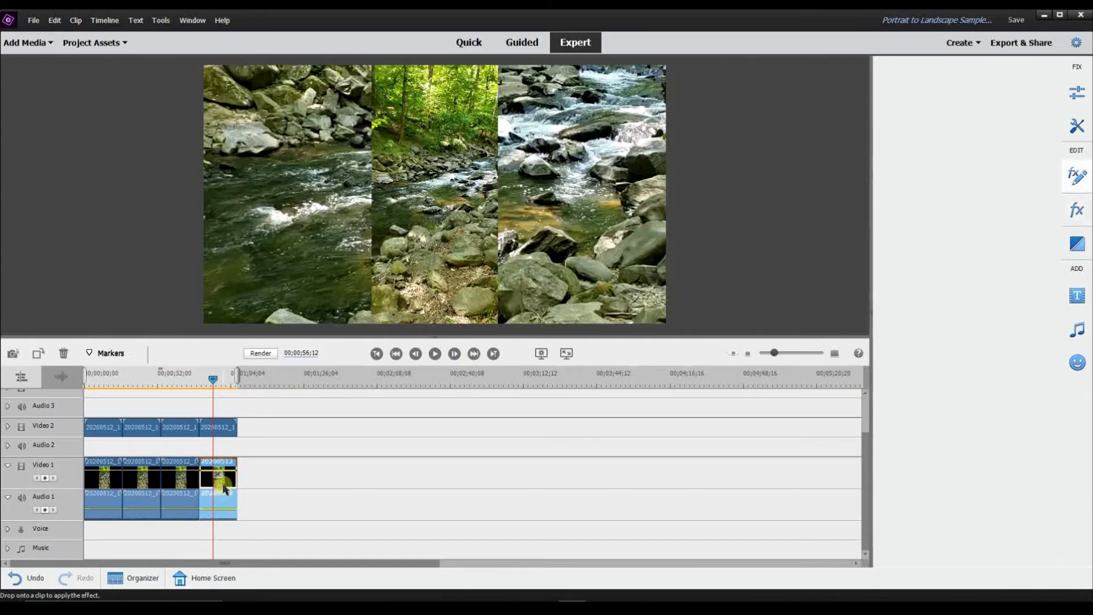
Adjust the Mosaic effect to 745 horizontal blocks and 185 vertical blocks, checking the look in playback.
{"action": "left_click_drag", "start_coordinate": [898, 172], "coordinate": [893, 208]}
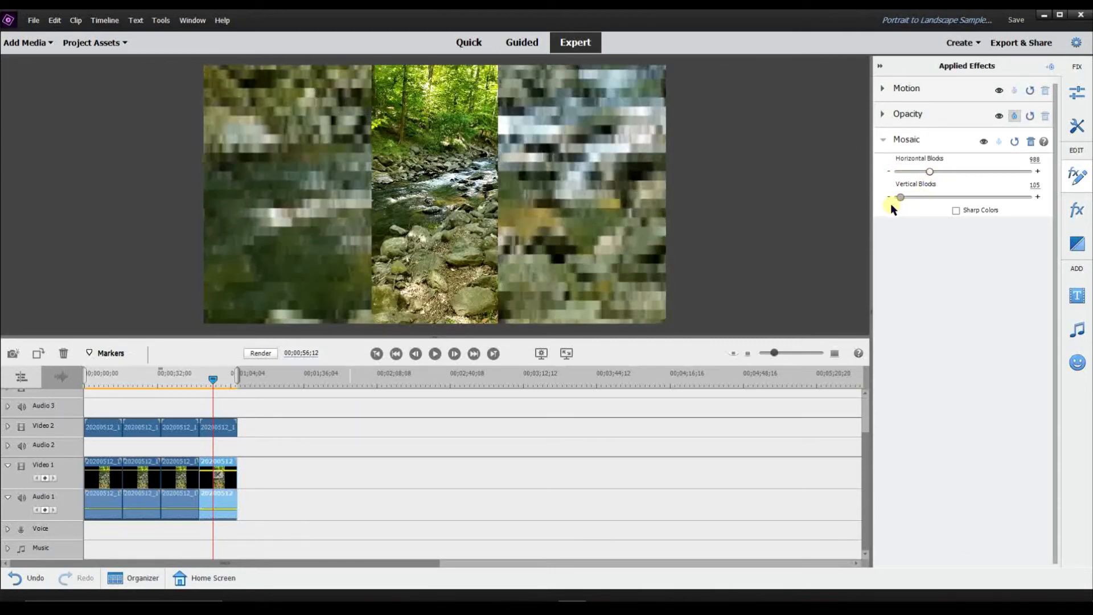
{"action": "left_click", "coordinate": [435, 354]}
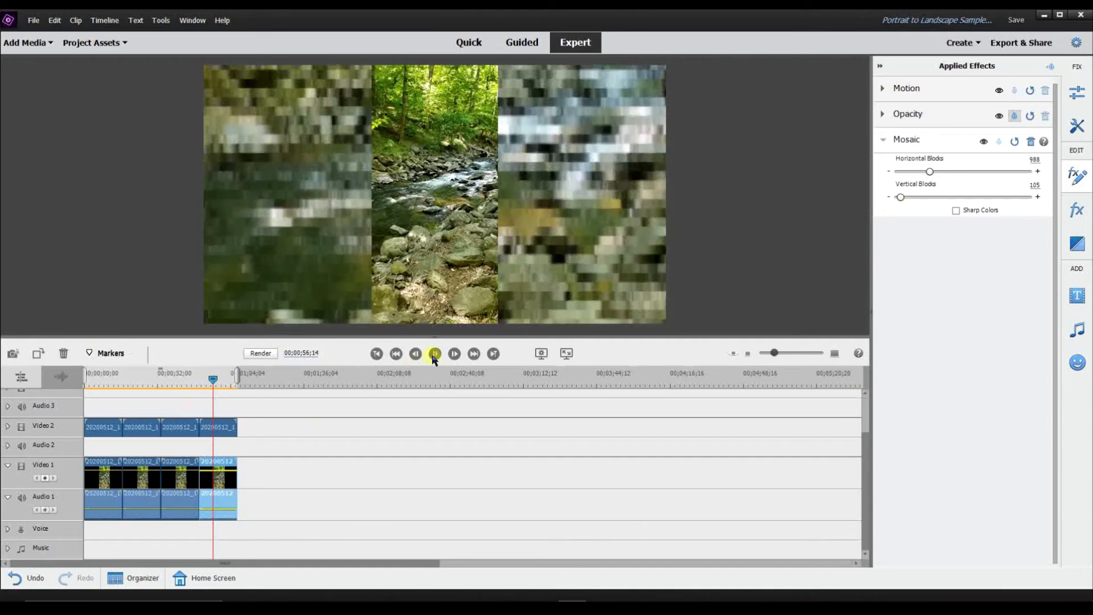
{"action": "left_click", "coordinate": [435, 353]}
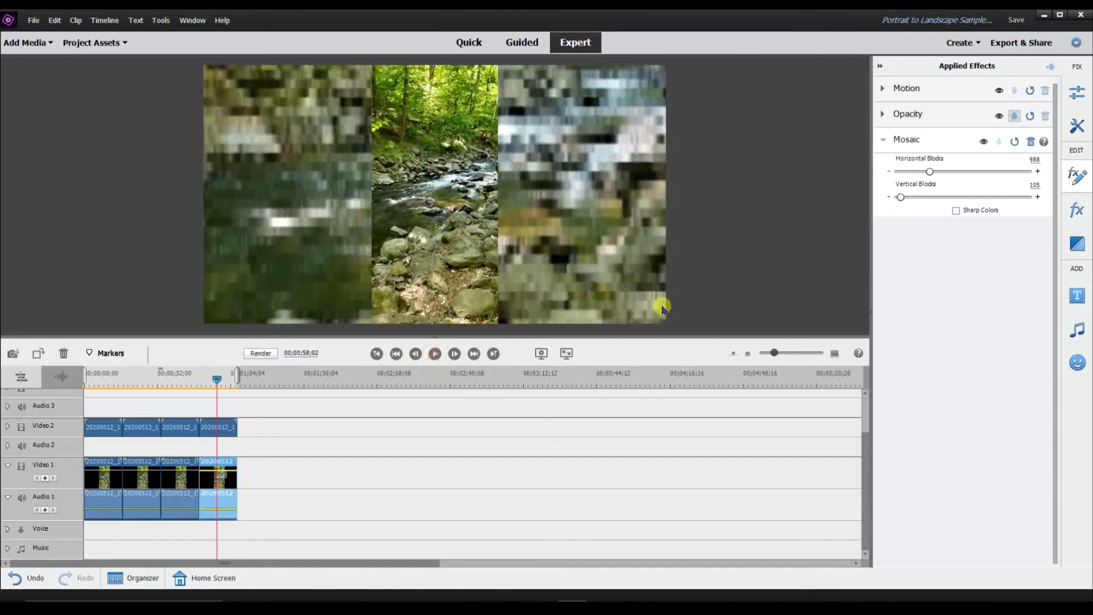
{"action": "left_click_drag", "start_coordinate": [918, 173], "coordinate": [898, 203]}
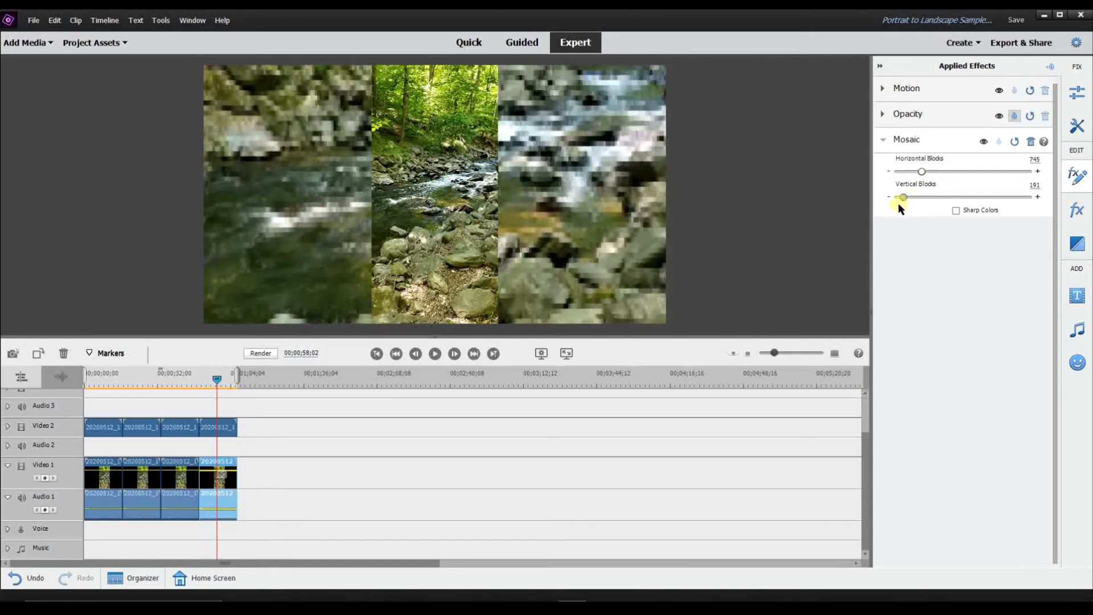
{"action": "left_click", "coordinate": [1031, 183]}
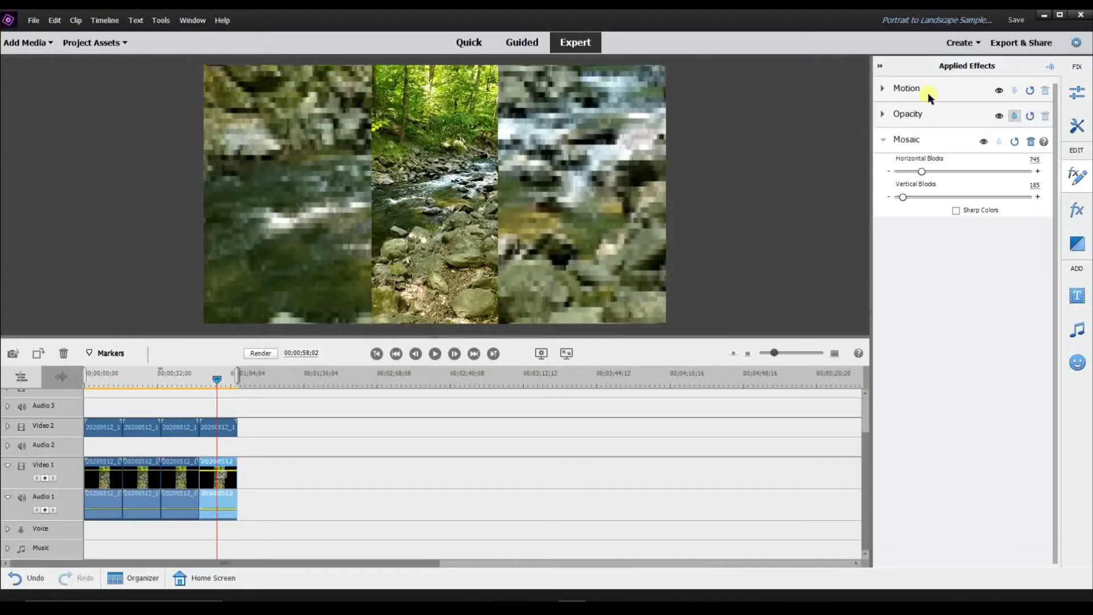
Duplicate the fourth pair of clips at the end of the timeline, close the gap and place the playhead over the copy.
{"action": "left_click", "coordinate": [1078, 208]}
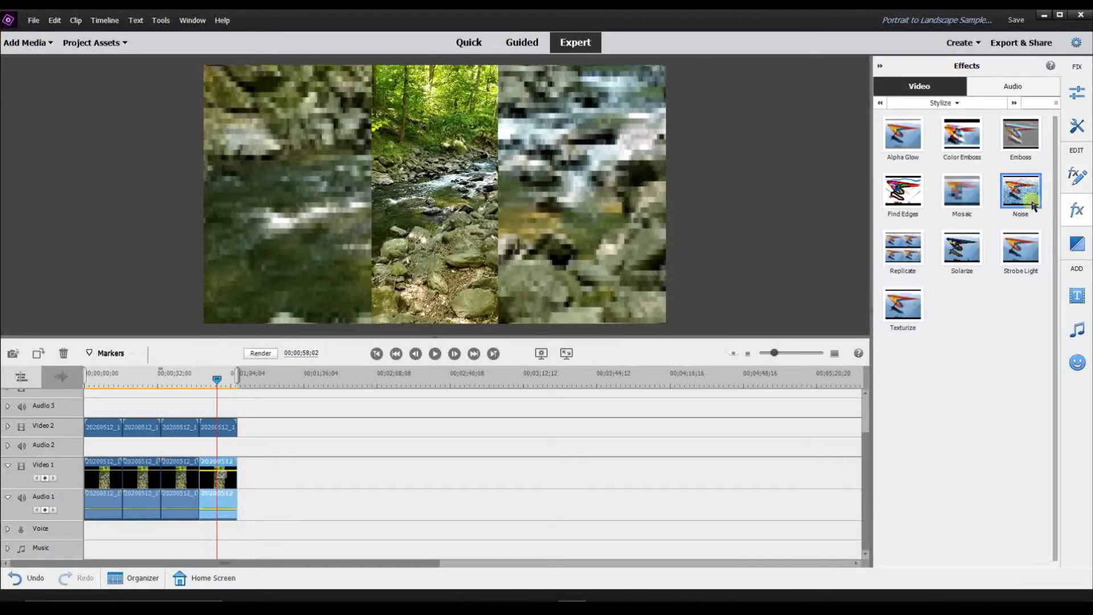
{"action": "left_click", "coordinate": [910, 257]}
{"action": "left_click", "coordinate": [1021, 258]}
{"action": "left_click_drag", "start_coordinate": [1020, 257], "coordinate": [213, 433]}
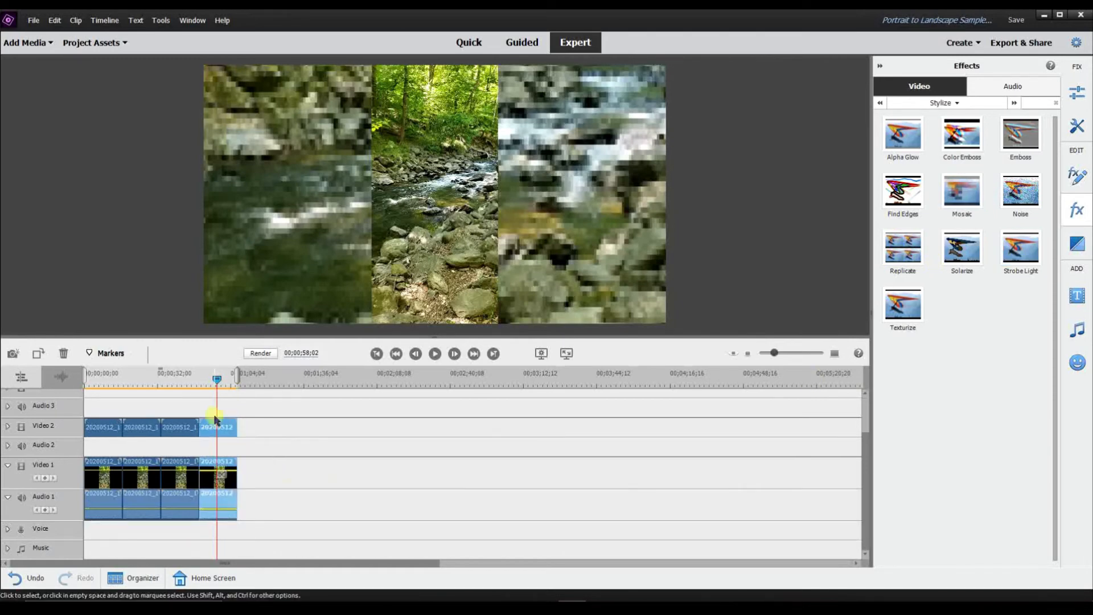
{"action": "left_click_drag", "start_coordinate": [217, 379], "coordinate": [241, 385]}
{"action": "key", "text": "ctrl+v"}
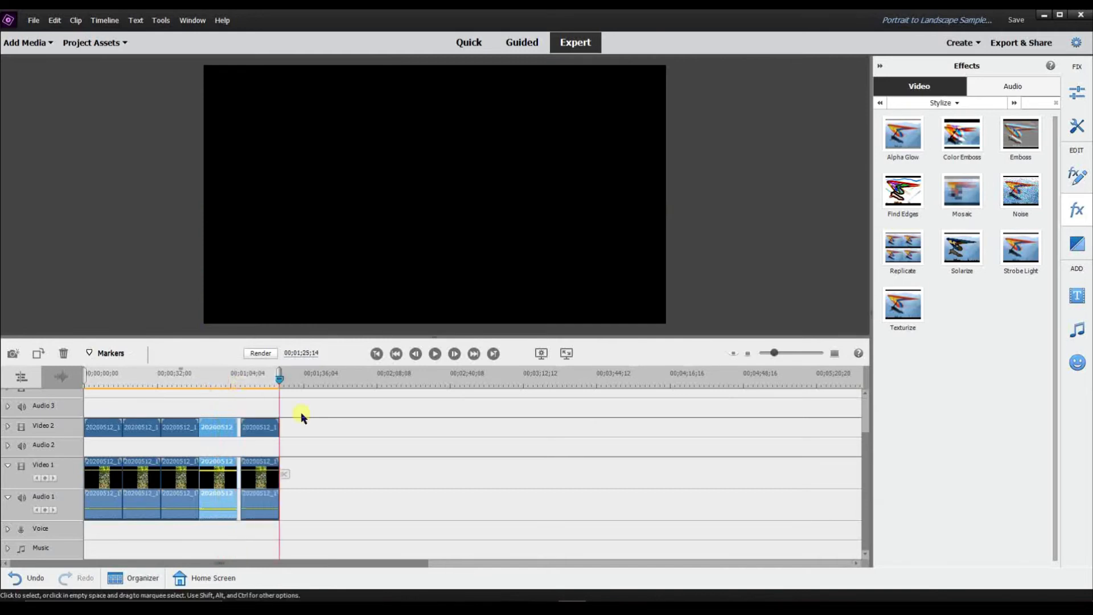
{"action": "left_click_drag", "start_coordinate": [310, 478], "coordinate": [258, 435]}
{"action": "left_click_drag", "start_coordinate": [280, 381], "coordinate": [259, 395]}
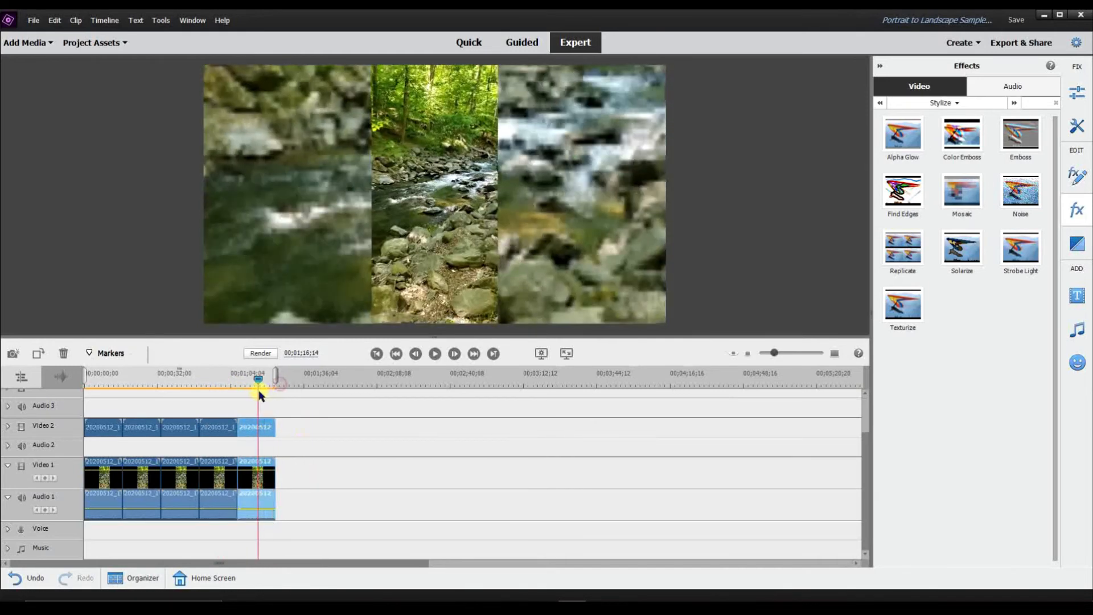
Replace the Mosaic effect on the fifth Video 1 clip with the Replicate effect from the Stylize category.
{"action": "left_click", "coordinate": [416, 454]}
{"action": "left_click", "coordinate": [244, 468]}
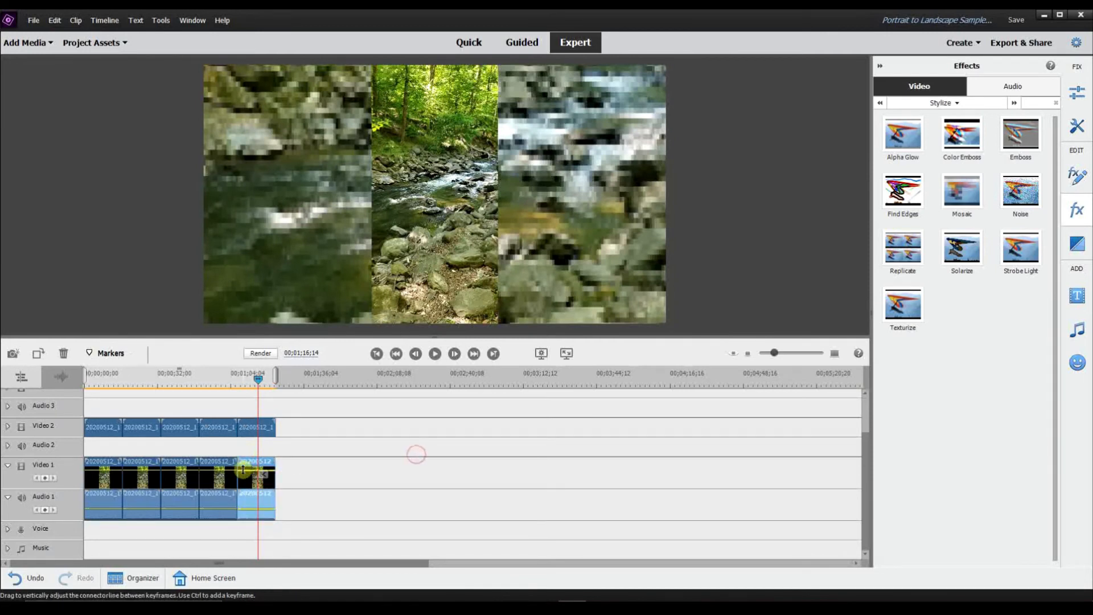
{"action": "left_click", "coordinate": [1075, 125]}
{"action": "left_click", "coordinate": [1076, 175]}
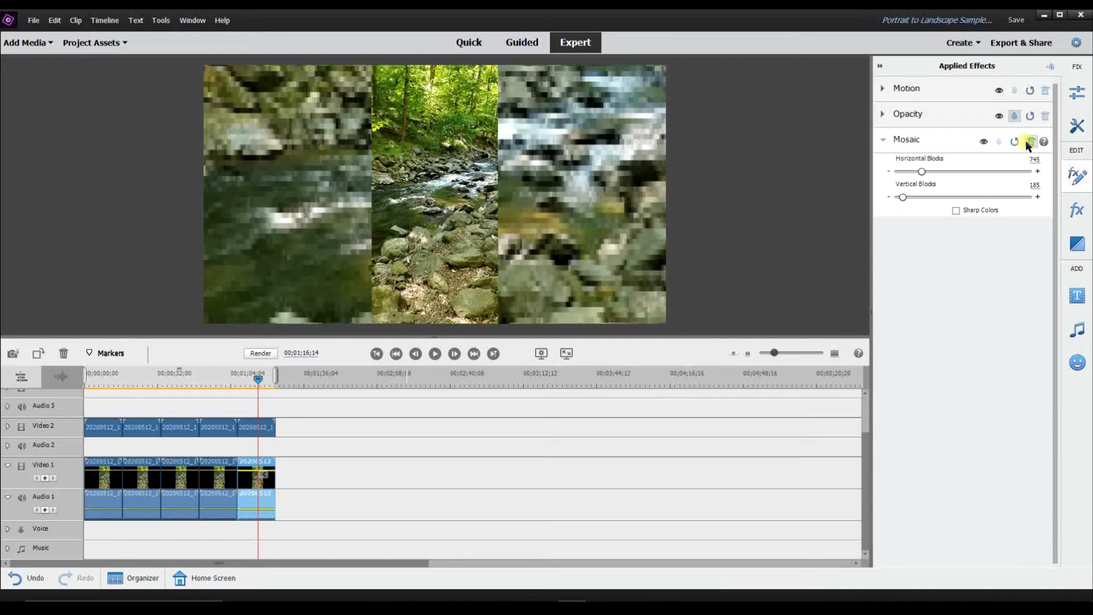
{"action": "left_click", "coordinate": [1029, 141]}
{"action": "left_click", "coordinate": [1064, 206]}
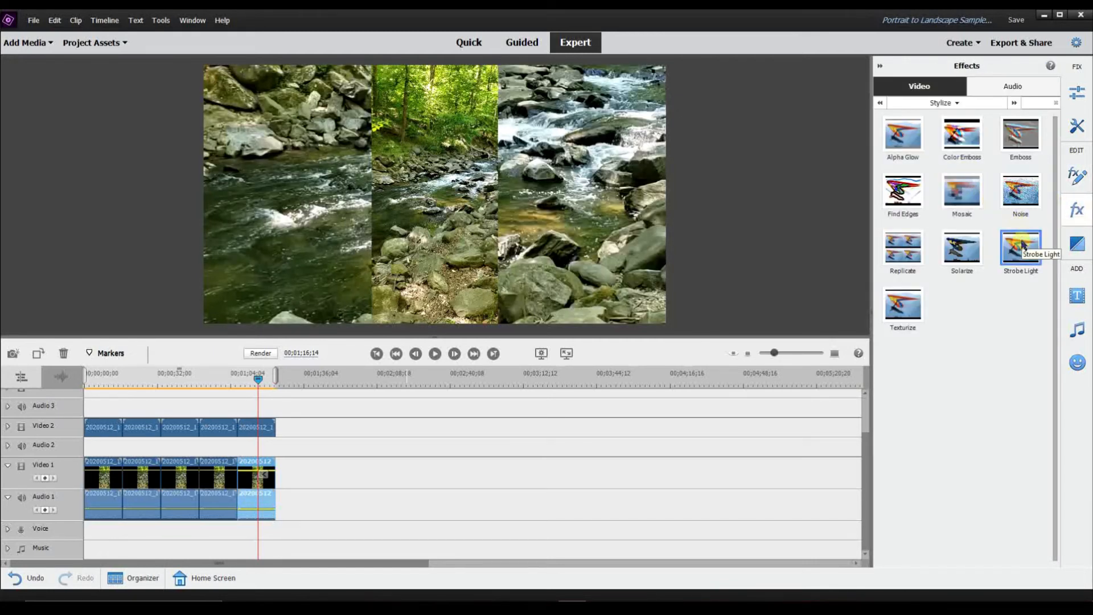
{"action": "left_click", "coordinate": [901, 261]}
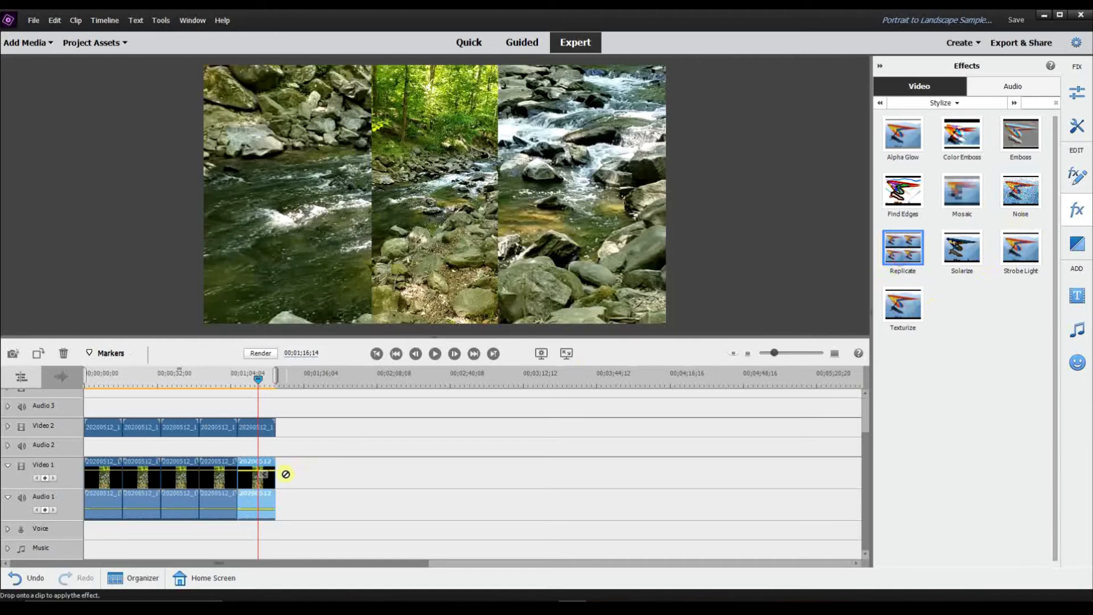
{"action": "left_click_drag", "start_coordinate": [266, 487], "coordinate": [266, 488]}
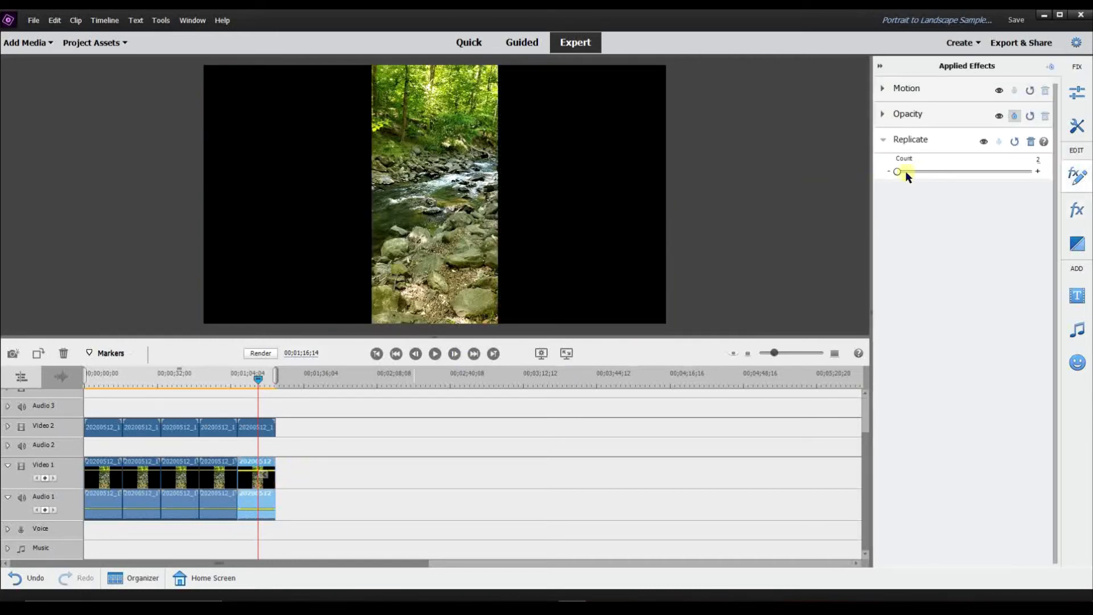
Set the Replicate count to 6 after trying higher counts, and play the clip to check the look.
{"action": "left_click_drag", "start_coordinate": [900, 172], "coordinate": [979, 171]}
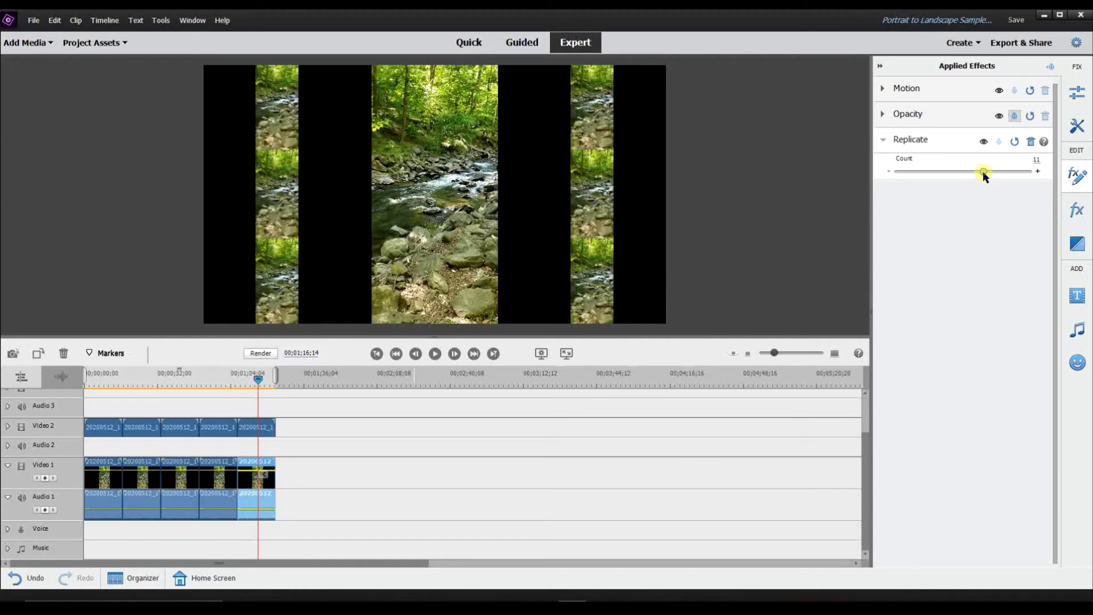
{"action": "left_click_drag", "start_coordinate": [979, 173], "coordinate": [976, 176]}
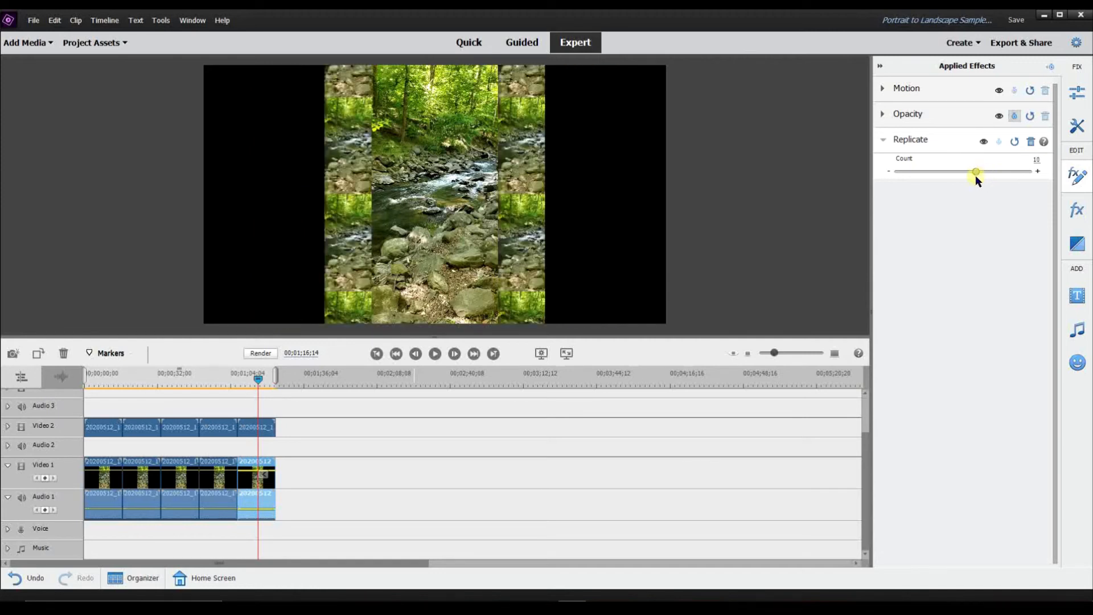
{"action": "left_click_drag", "start_coordinate": [976, 175], "coordinate": [942, 176]}
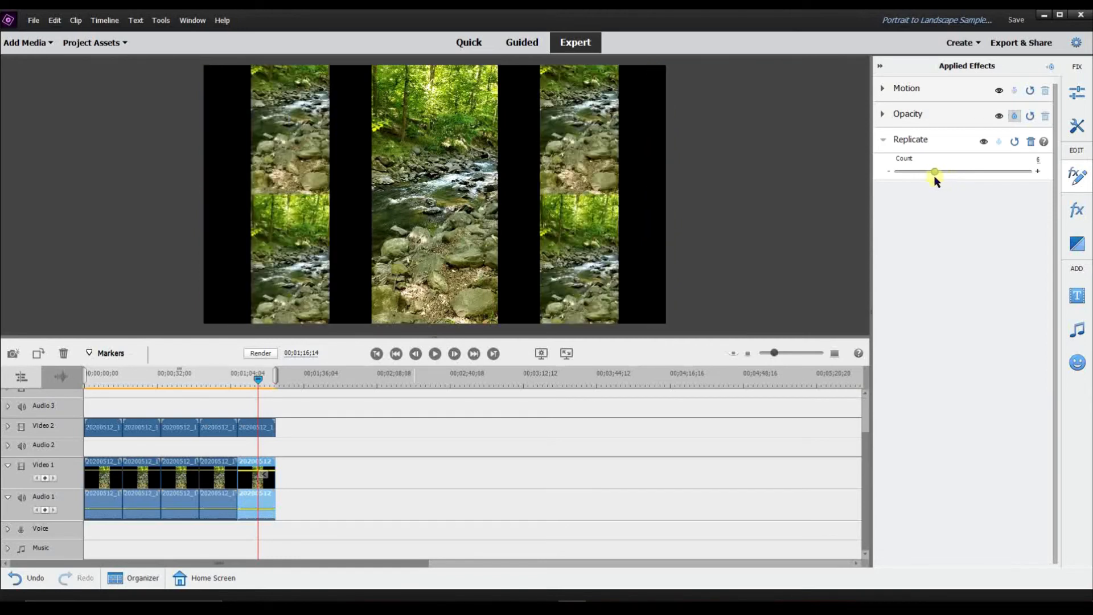
{"action": "left_click", "coordinate": [433, 352]}
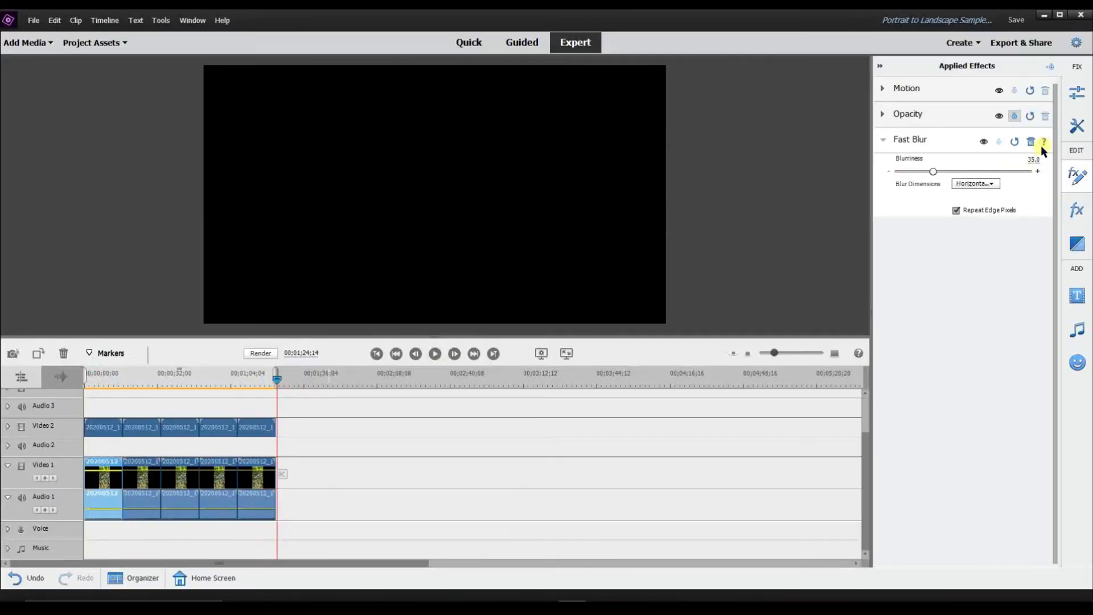
Paste another copy of the Mosaic clip pair at the end of the timeline and close the gap before it.
{"action": "left_click", "coordinate": [252, 428]}
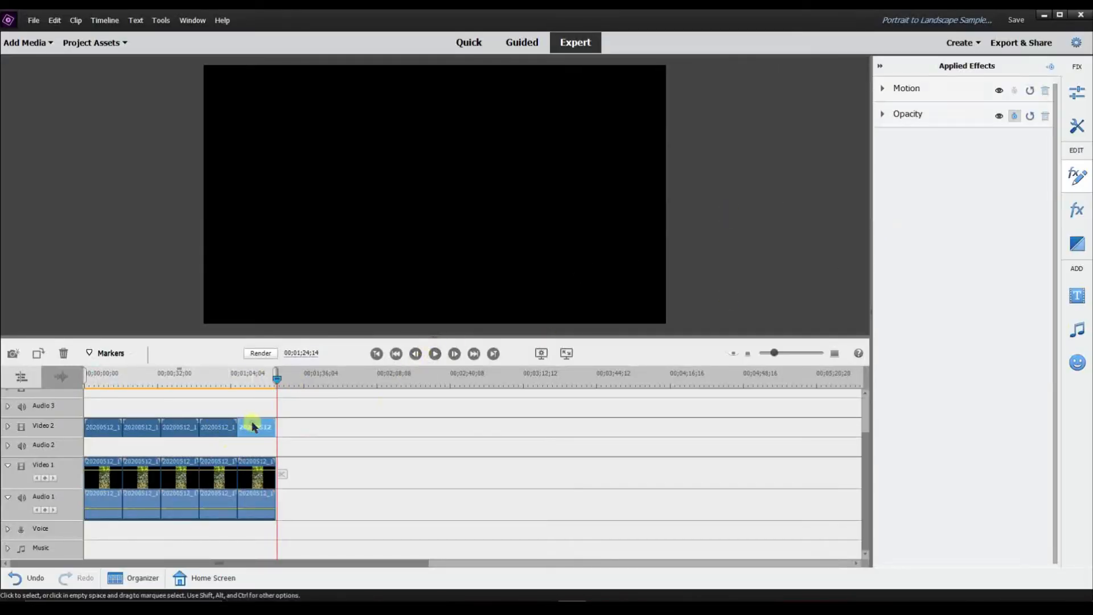
{"action": "left_click", "coordinate": [256, 470]}
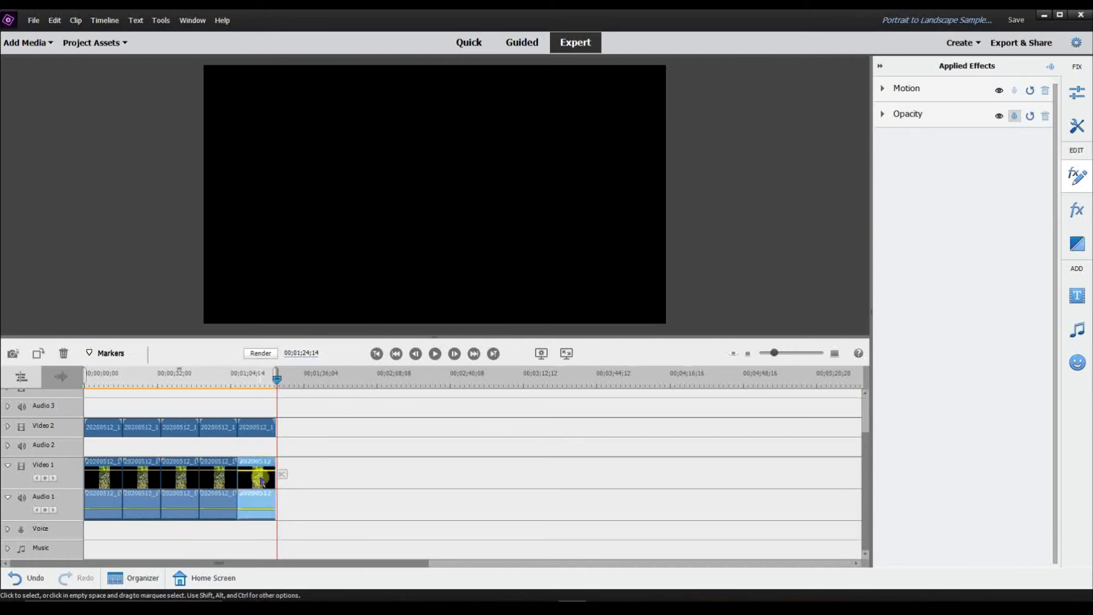
{"action": "left_click", "coordinate": [302, 413]}
{"action": "left_click_drag", "start_coordinate": [269, 459], "coordinate": [269, 463]}
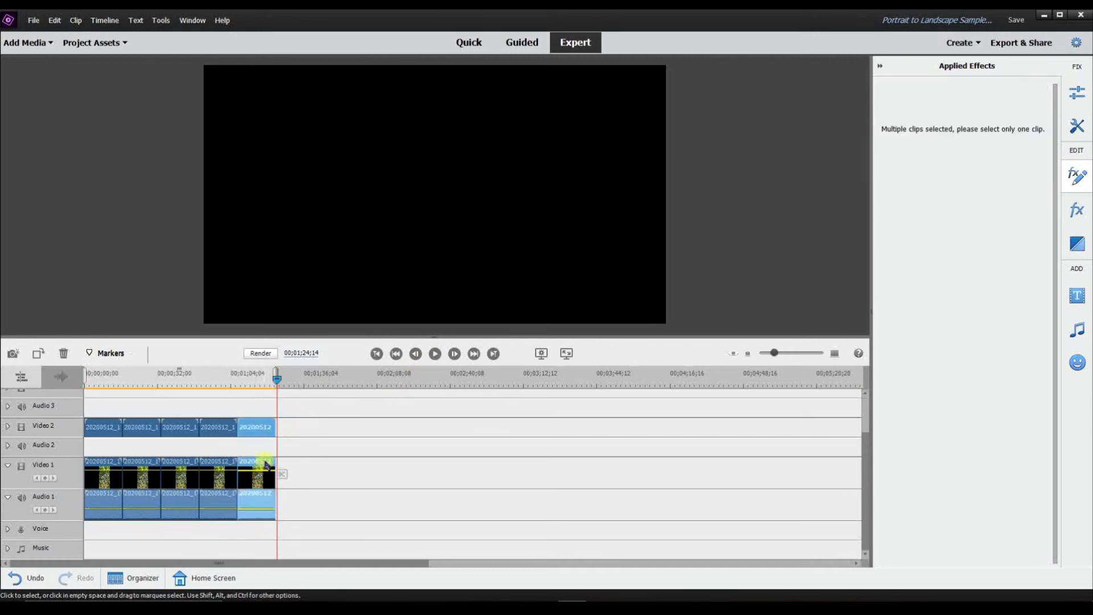
{"action": "key", "text": "ctrl+v"}
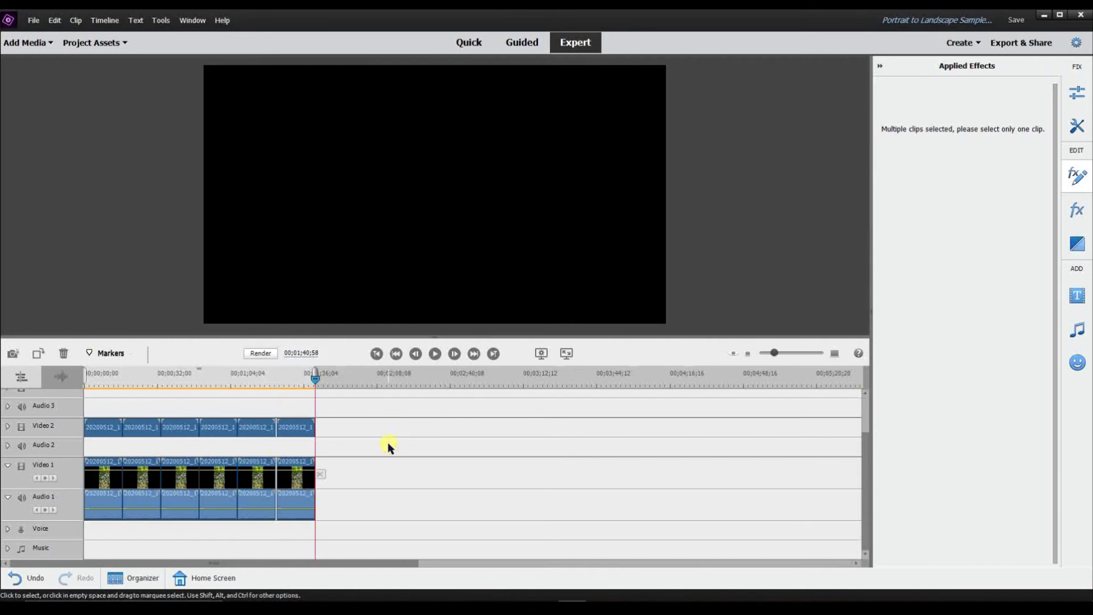
{"action": "left_click_drag", "start_coordinate": [354, 403], "coordinate": [289, 477]}
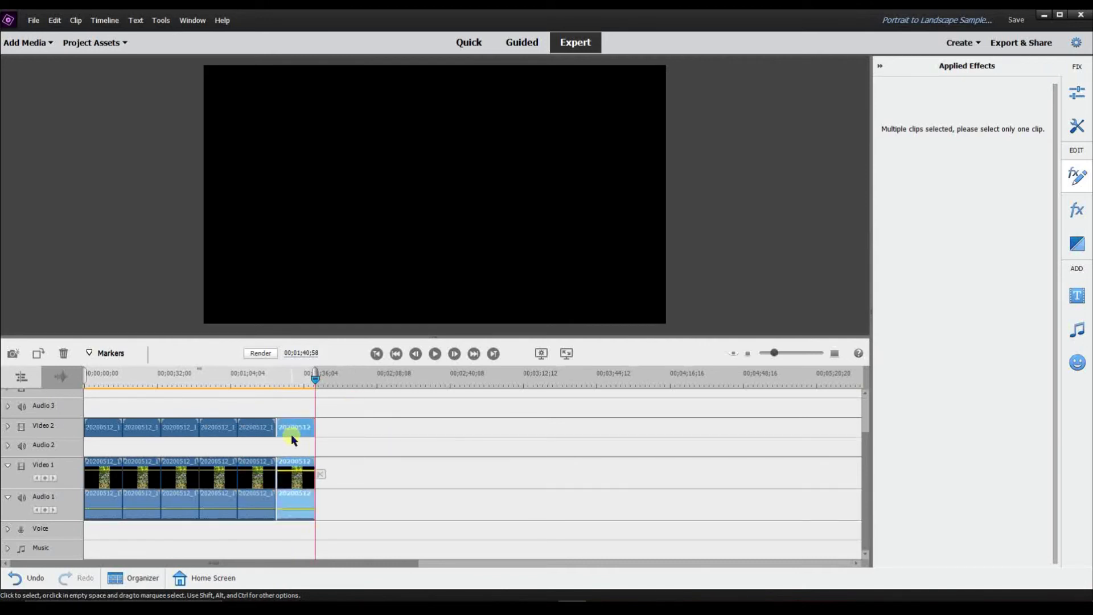
{"action": "left_click_drag", "start_coordinate": [289, 435], "coordinate": [288, 435]}
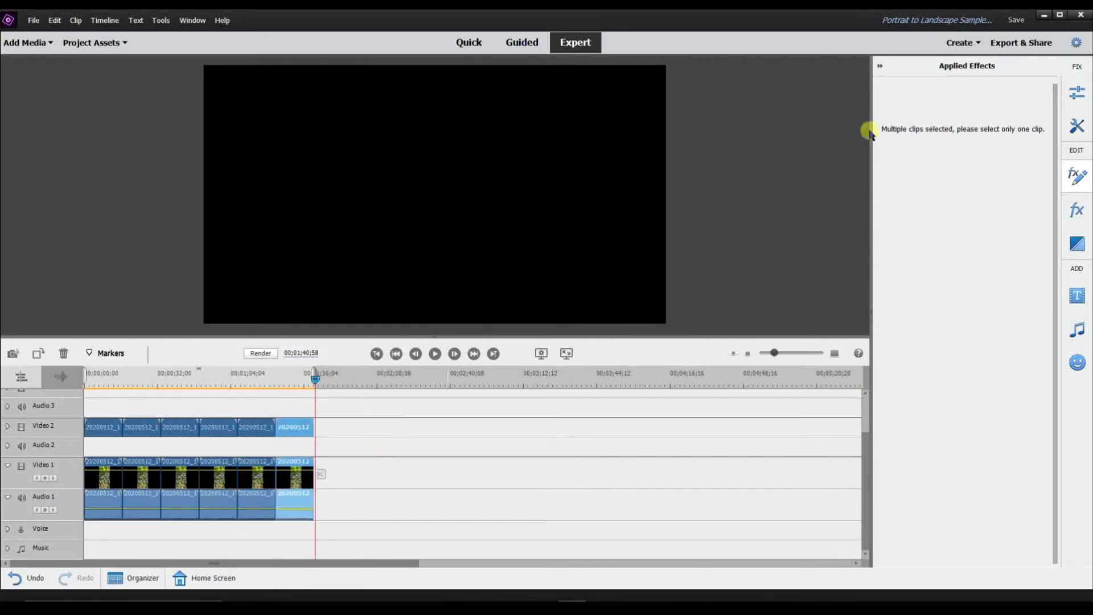
Delete the Mosaic effect from the sixth Video 1 clip.
{"action": "left_click", "coordinate": [599, 399]}
{"action": "left_click", "coordinate": [303, 484]}
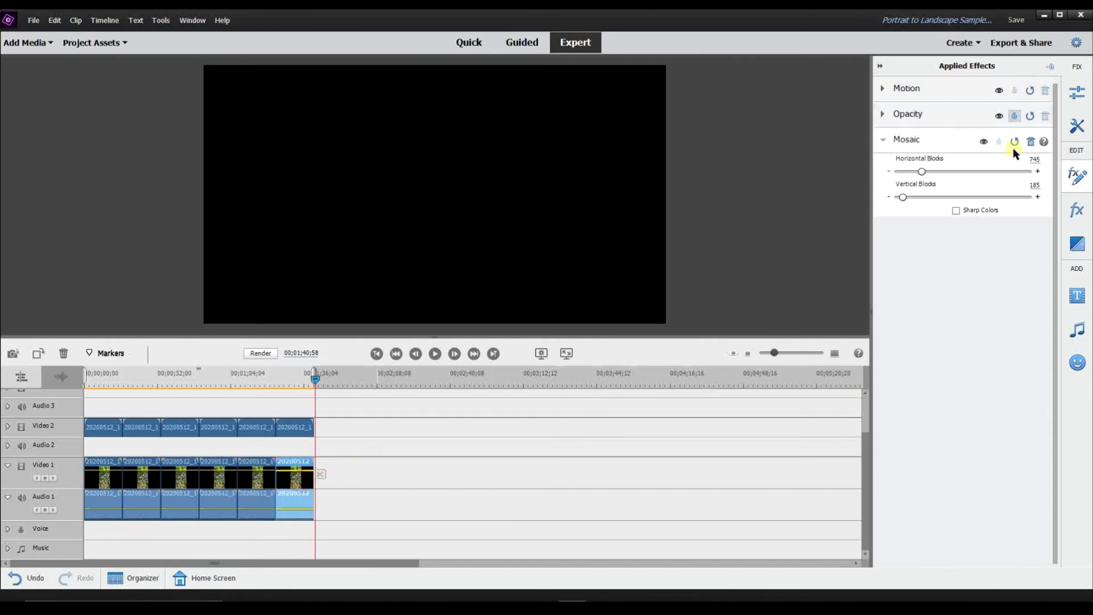
{"action": "left_click", "coordinate": [1027, 146]}
Try the Strobe Light effect on the sixth Video 1 clip and remove it from the applied effects.
{"action": "left_click", "coordinate": [1069, 208]}
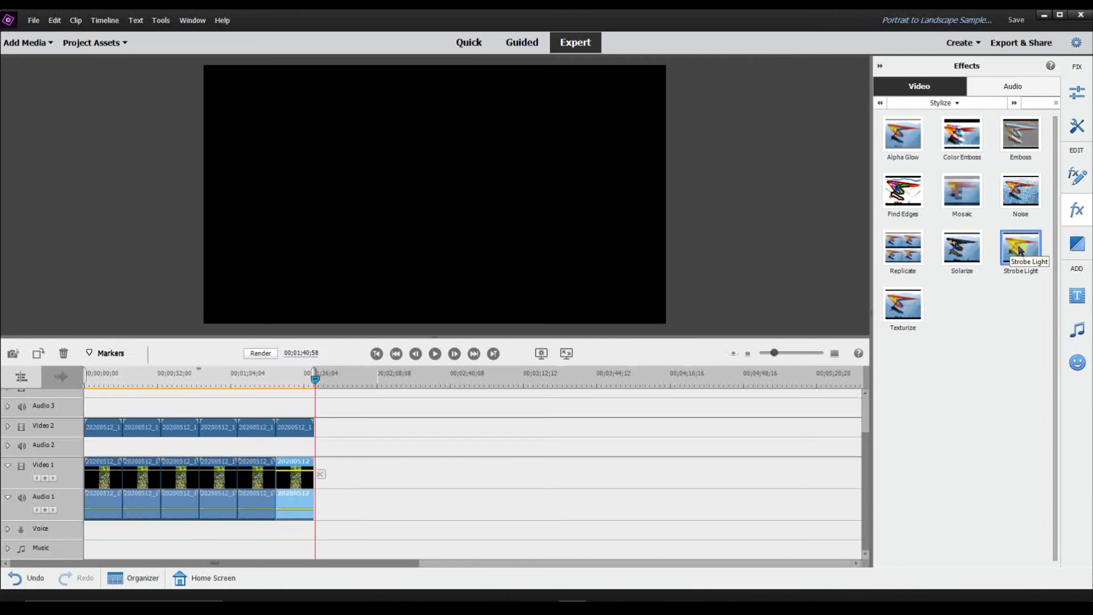
{"action": "left_click_drag", "start_coordinate": [1018, 257], "coordinate": [300, 481]}
{"action": "left_click_drag", "start_coordinate": [308, 383], "coordinate": [363, 381]}
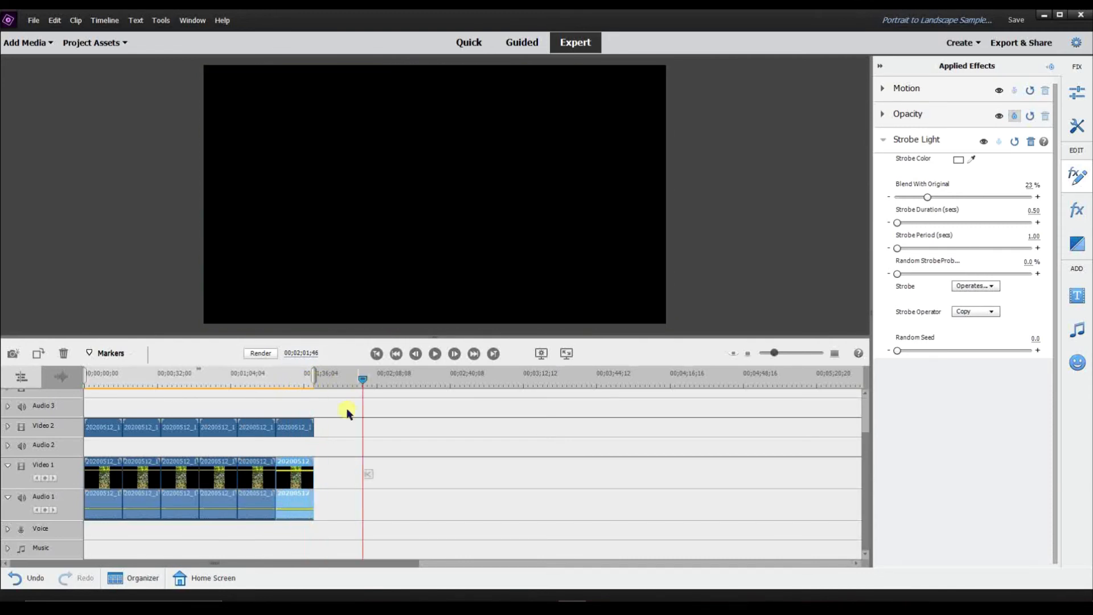
{"action": "left_click", "coordinate": [1032, 145]}
Apply the Solarize effect from the Stylize category to the sixth Video 1 clip and check it at several points in the preview.
{"action": "left_click", "coordinate": [1077, 210]}
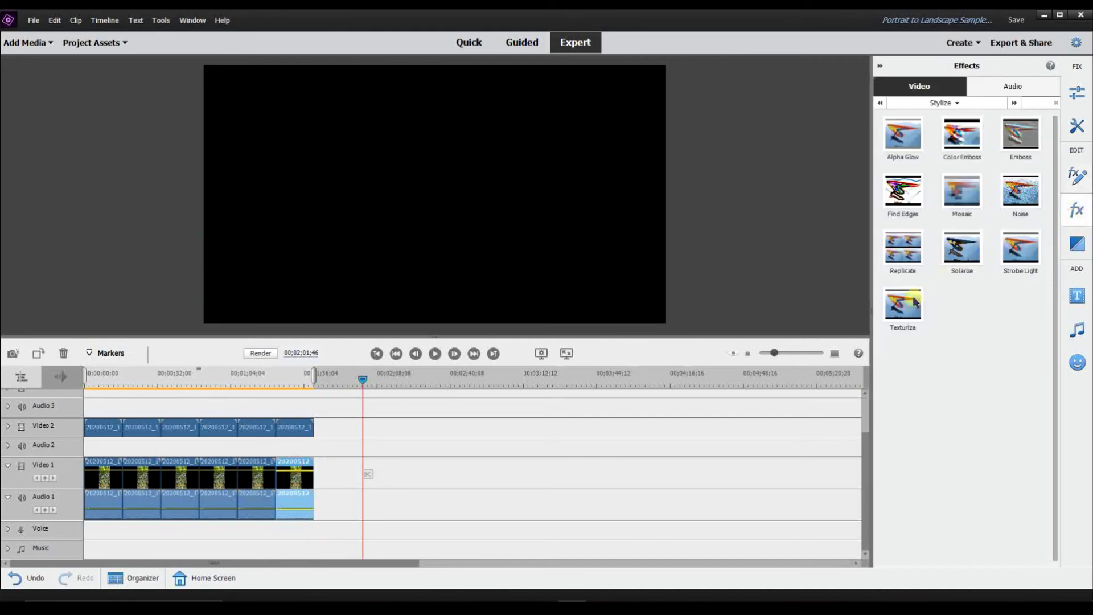
{"action": "left_click_drag", "start_coordinate": [719, 343], "coordinate": [294, 475]}
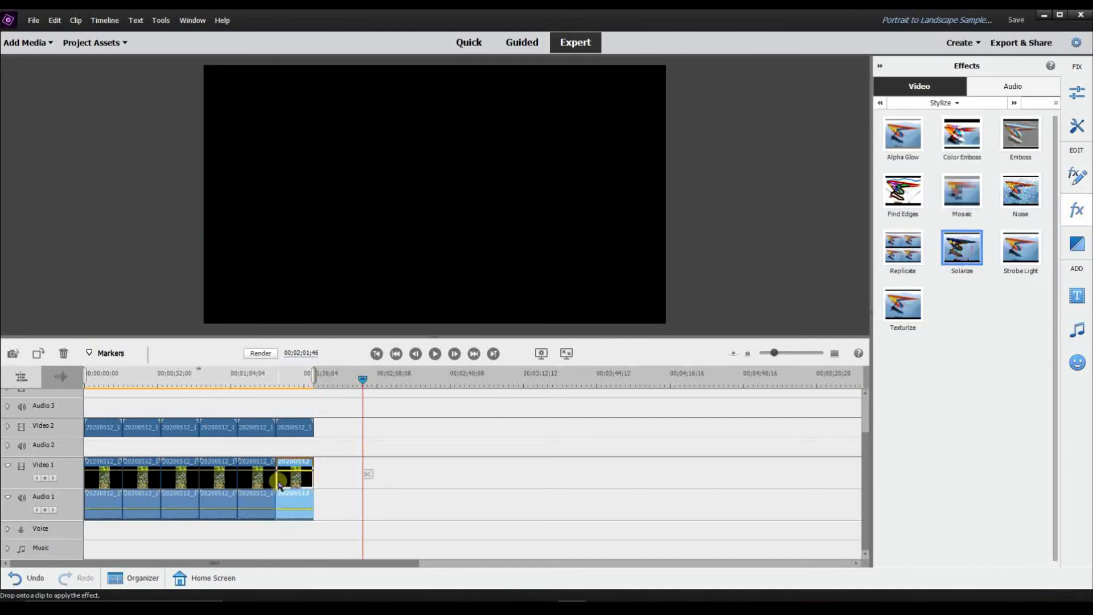
{"action": "left_click_drag", "start_coordinate": [363, 379], "coordinate": [310, 398]}
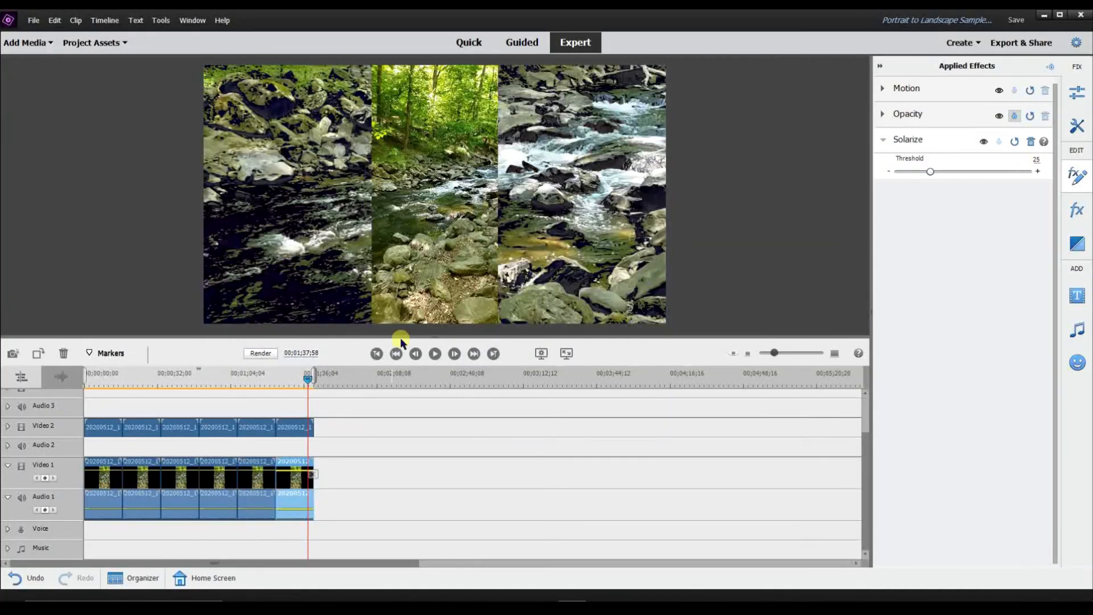
{"action": "mouse_move", "coordinate": [307, 380]}
{"action": "left_mouse_down"}
{"action": "mouse_move", "coordinate": [291, 388]}
{"action": "mouse_move", "coordinate": [312, 383]}
{"action": "left_mouse_up"}
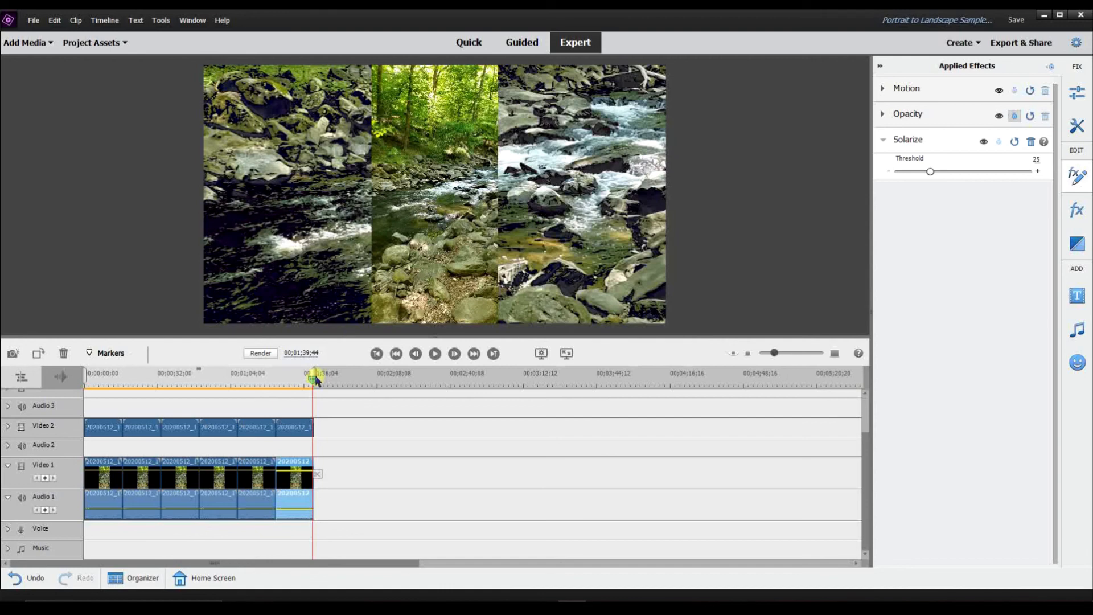
{"action": "left_click_drag", "start_coordinate": [316, 385], "coordinate": [292, 383]}
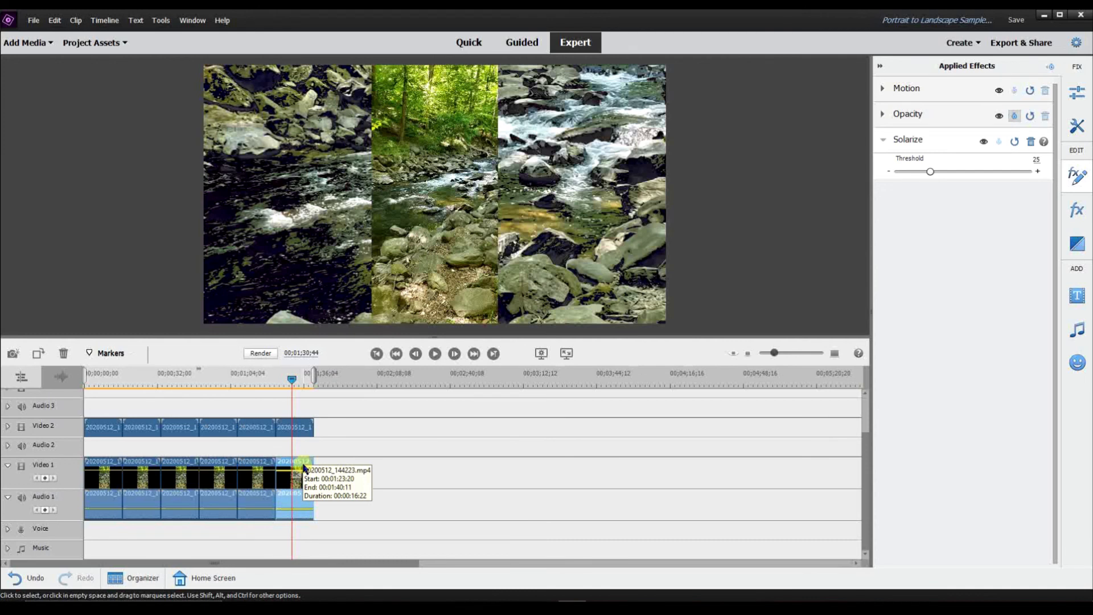